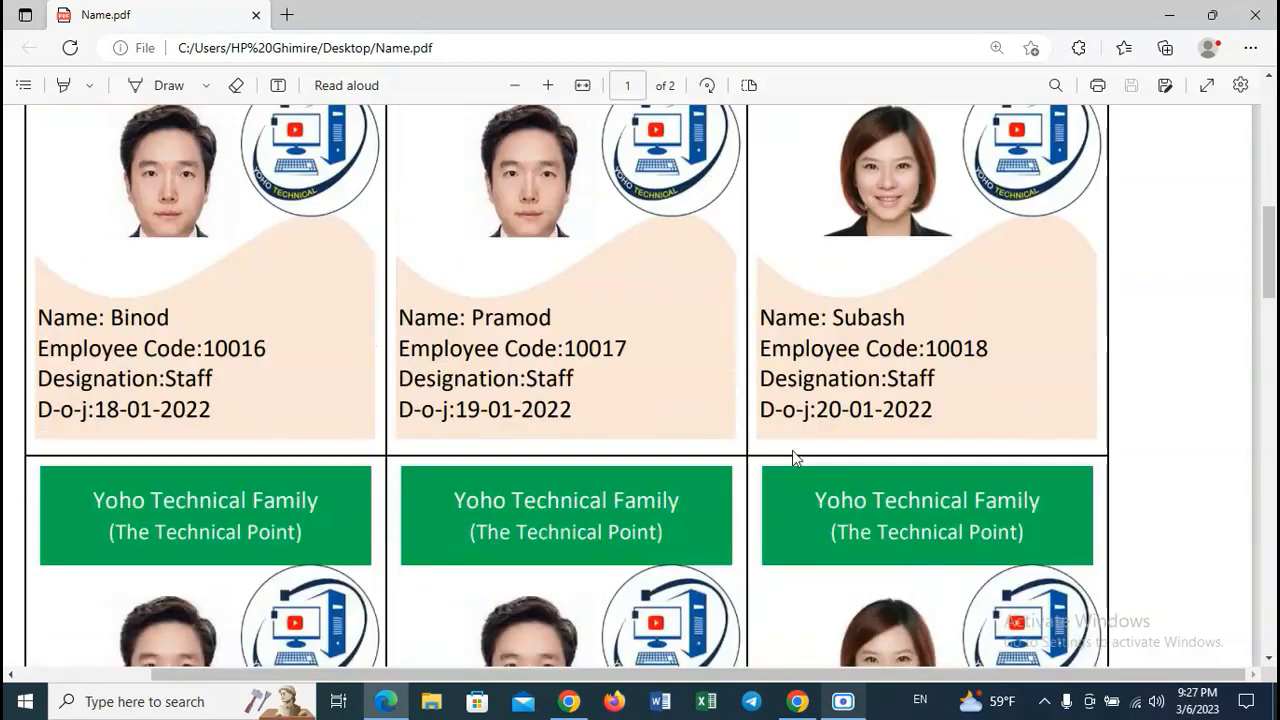
- Look through the finished employee ID cards in Name.pdf, comparing their photos, names, codes, designations and joining dates
scroll(792, 450, up, 5)
scroll(792, 457, up, 2)
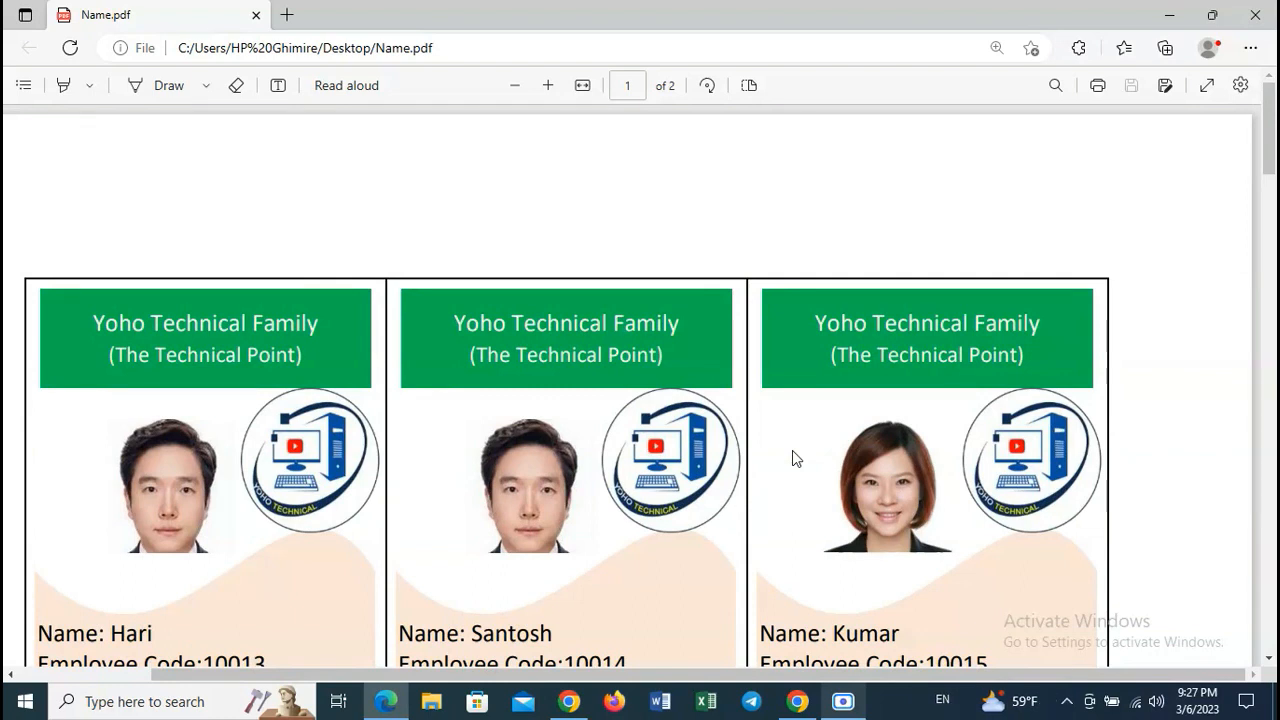
scroll(792, 450, down, 4)
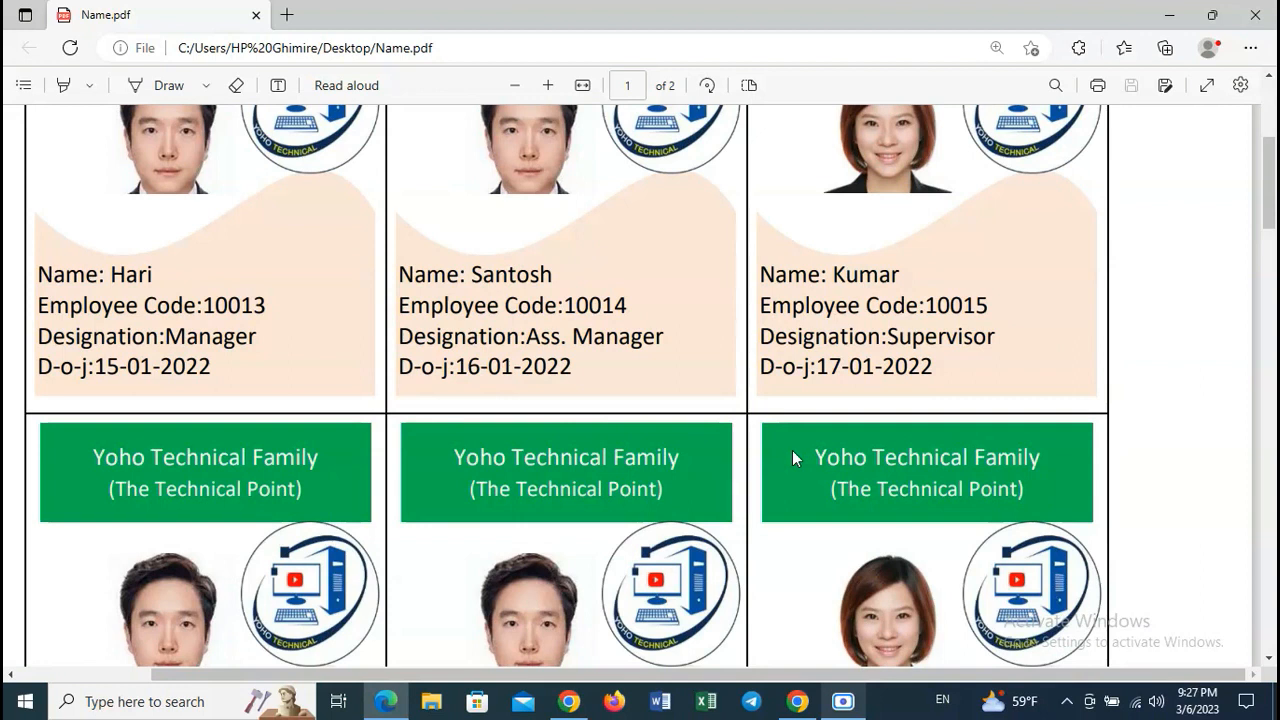
scroll(792, 452, down, 3)
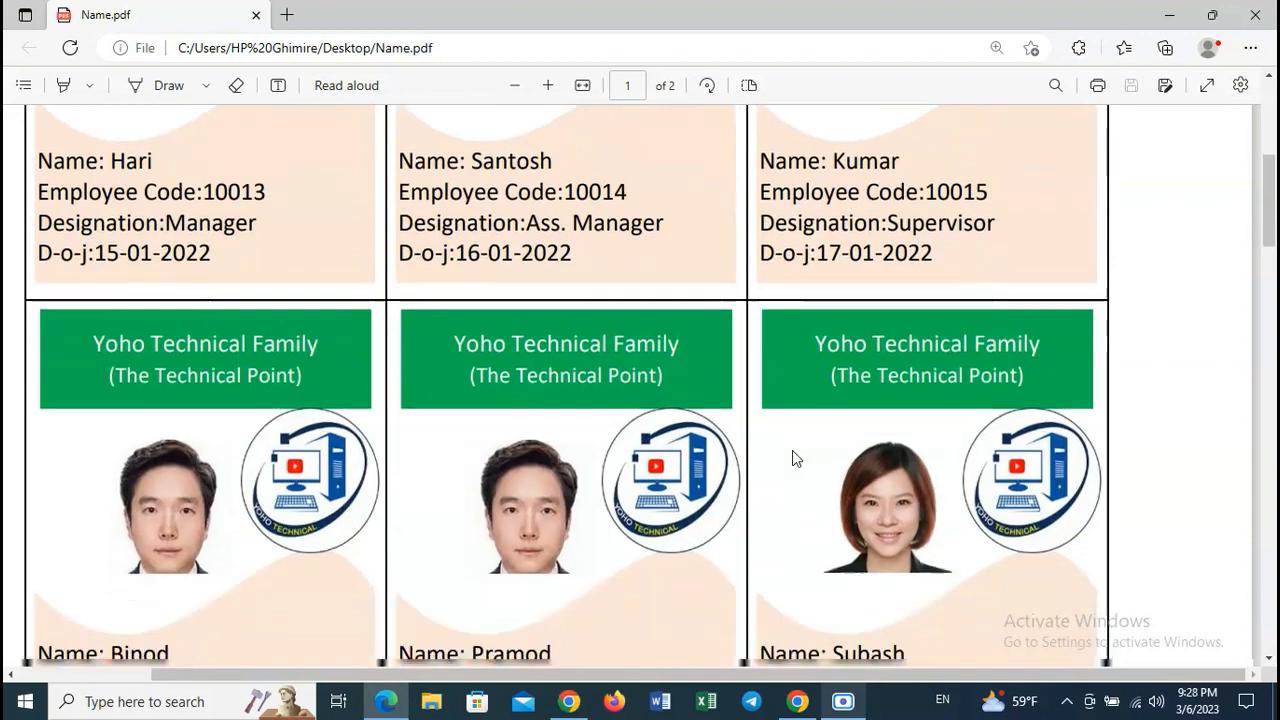
scroll(792, 458, down, 4)
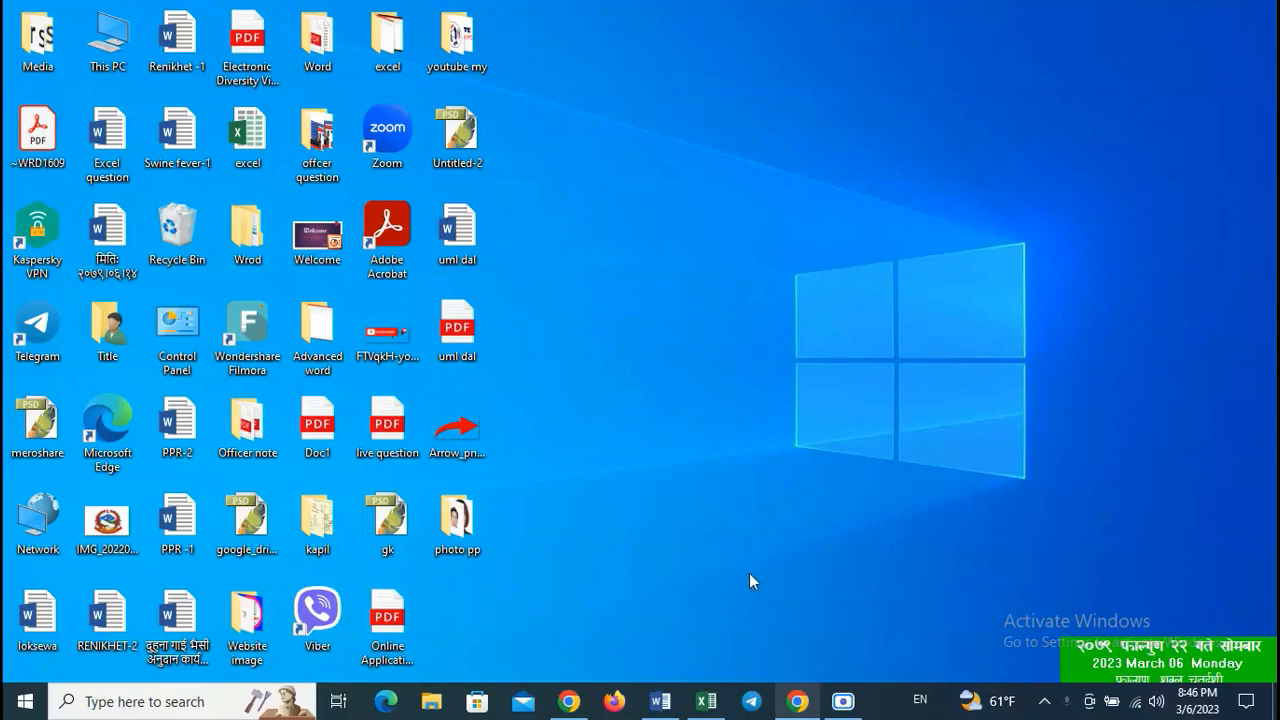
- Switch to the Excel workbook with the employee table and enter the column heading "images" in cell F1
click(706, 701)
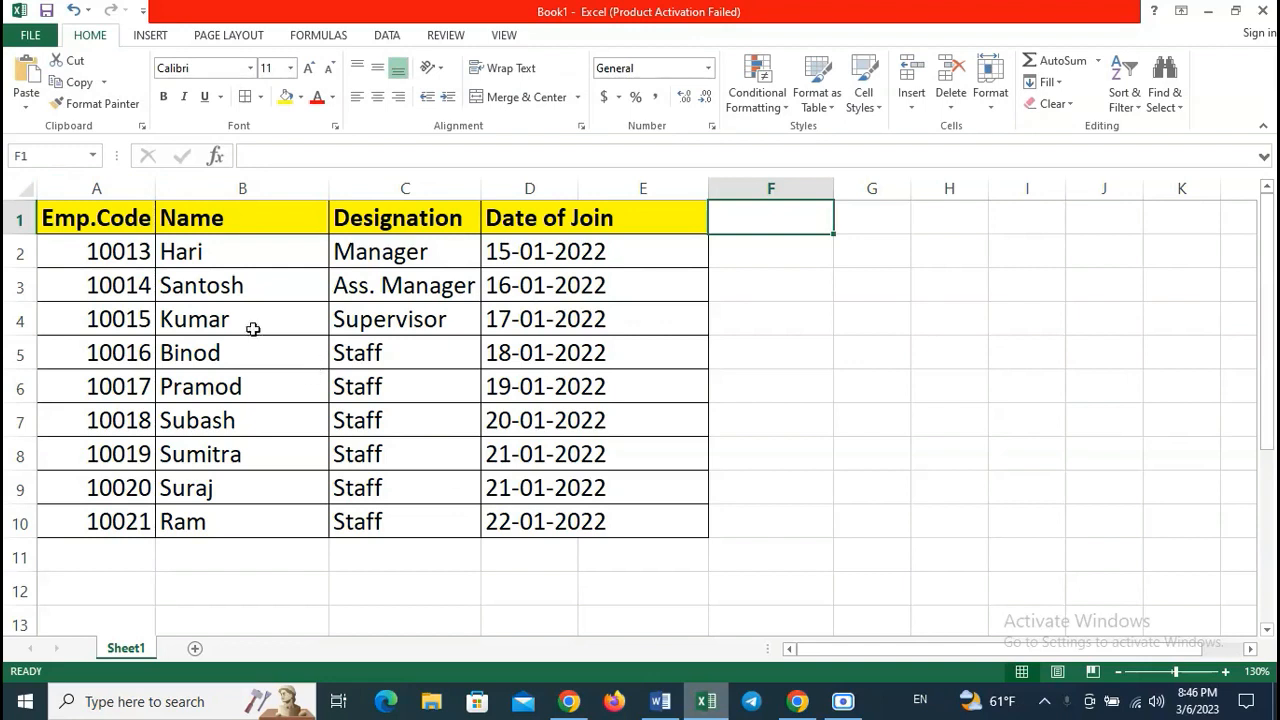
drag(83, 218, 656, 532)
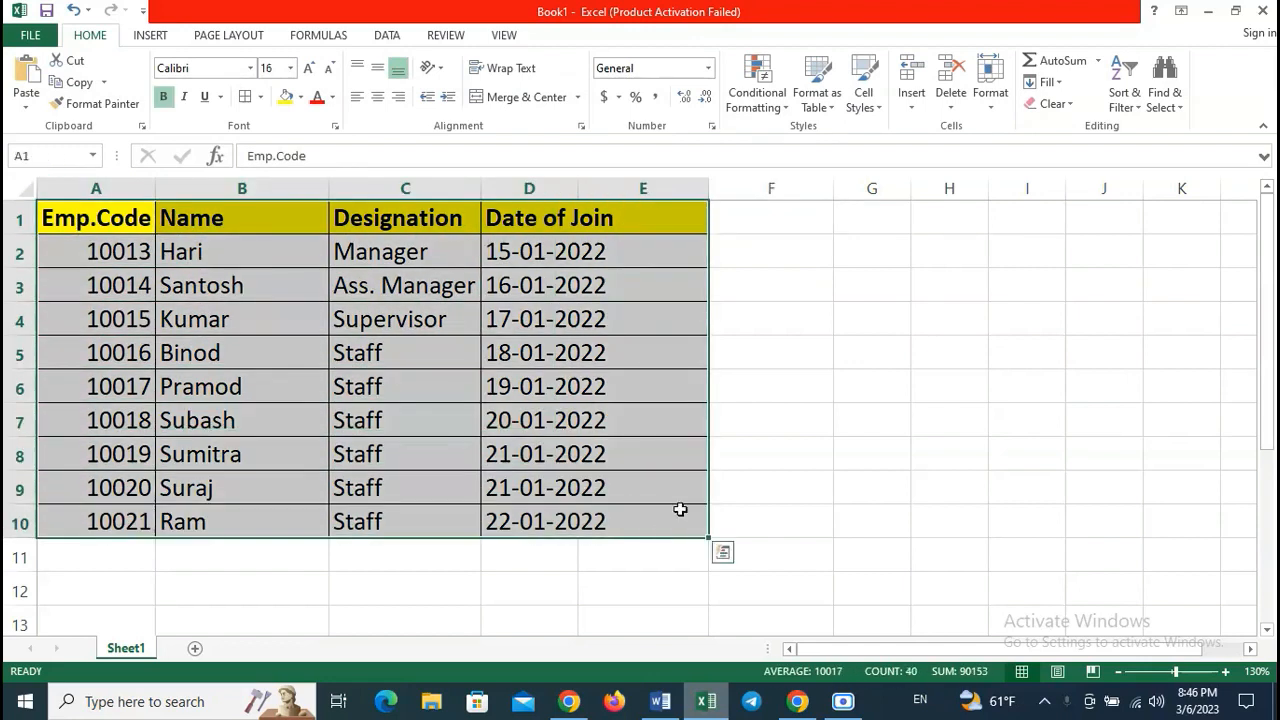
click(754, 220)
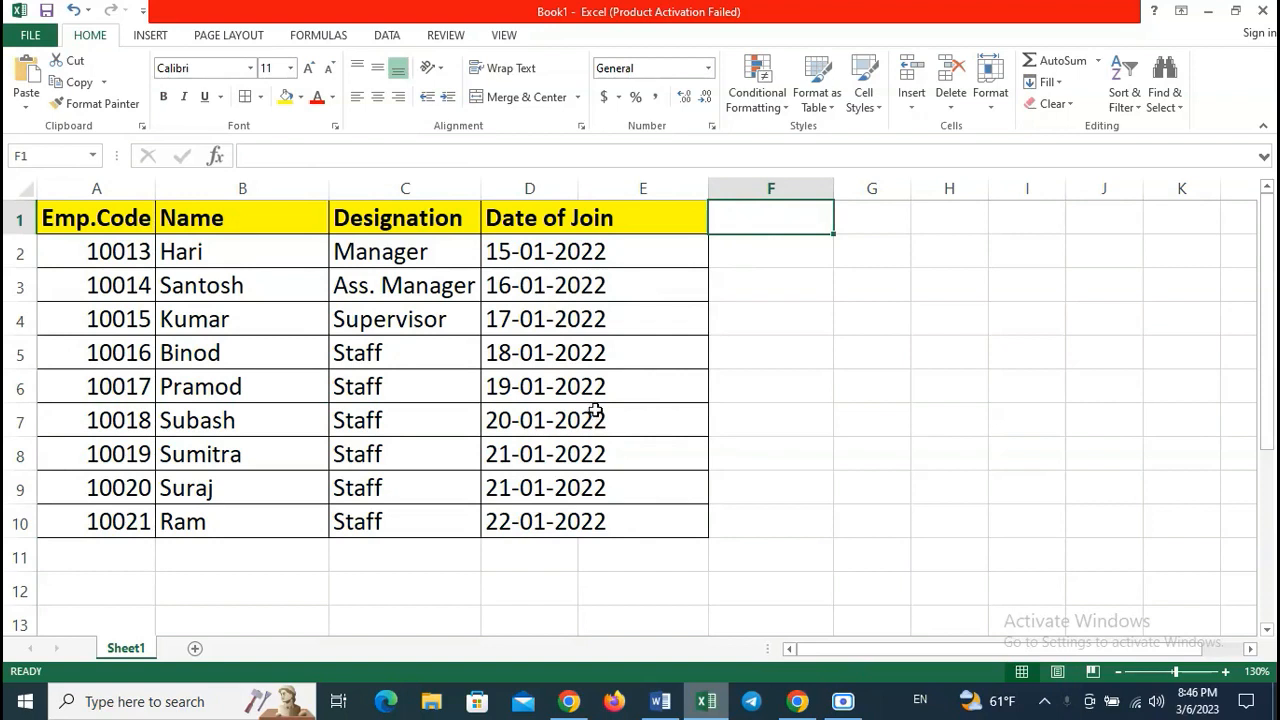
text(images)
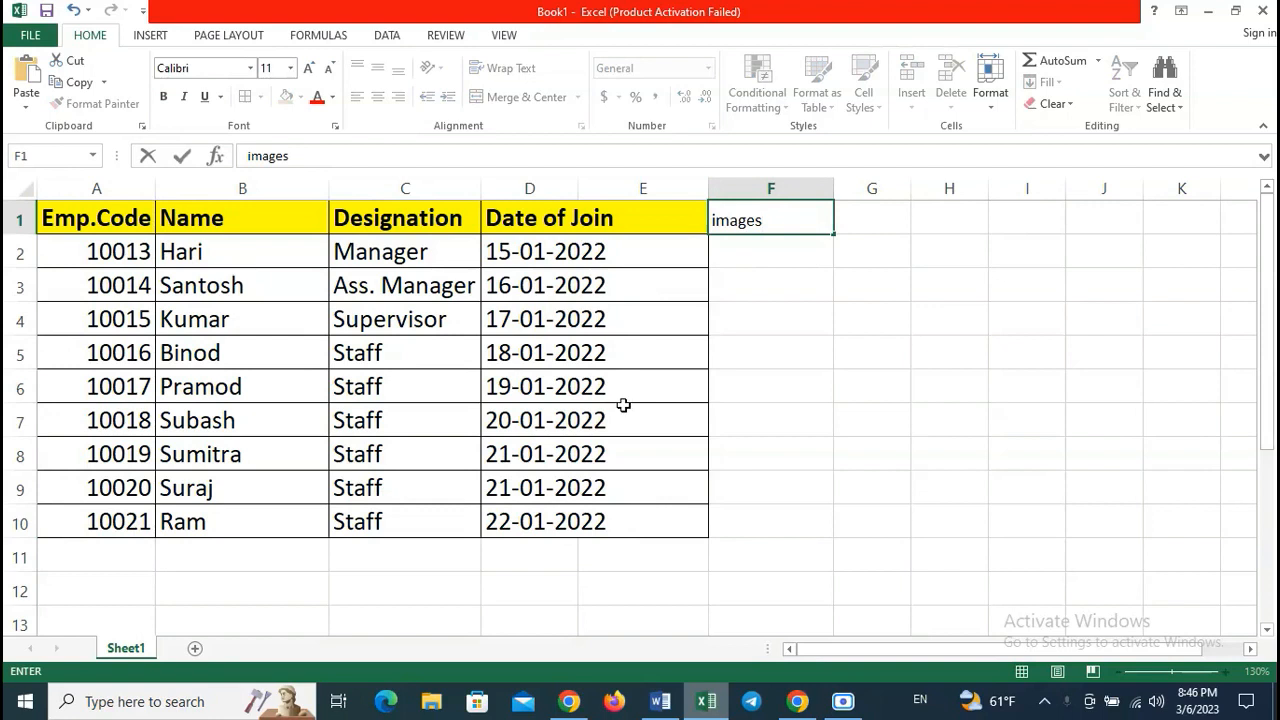
key(Return)
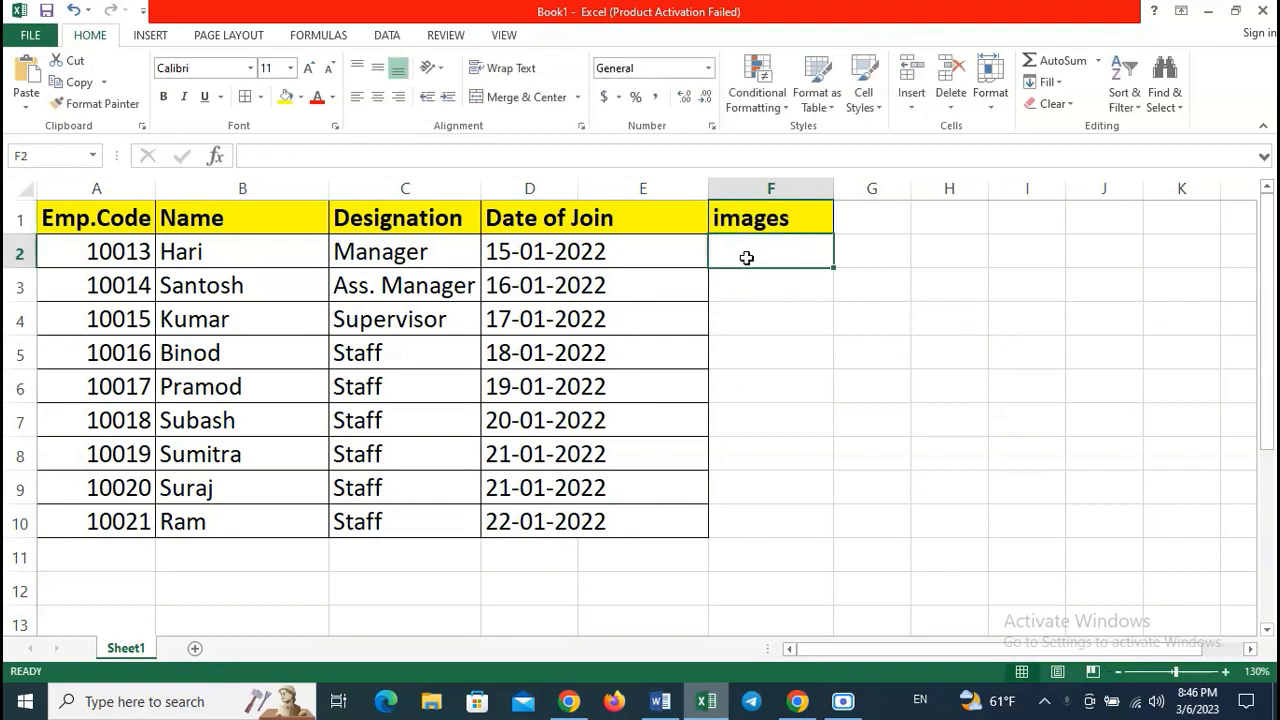
drag(754, 249, 757, 532)
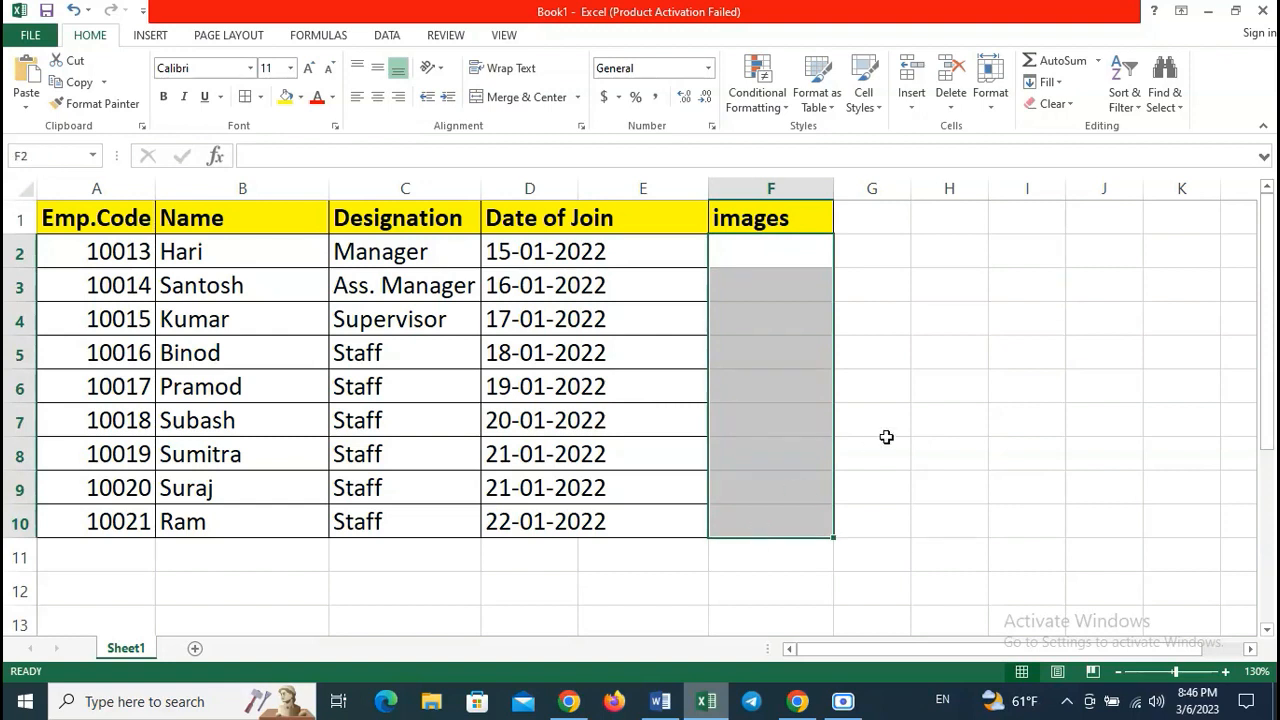
click(886, 437)
click(797, 258)
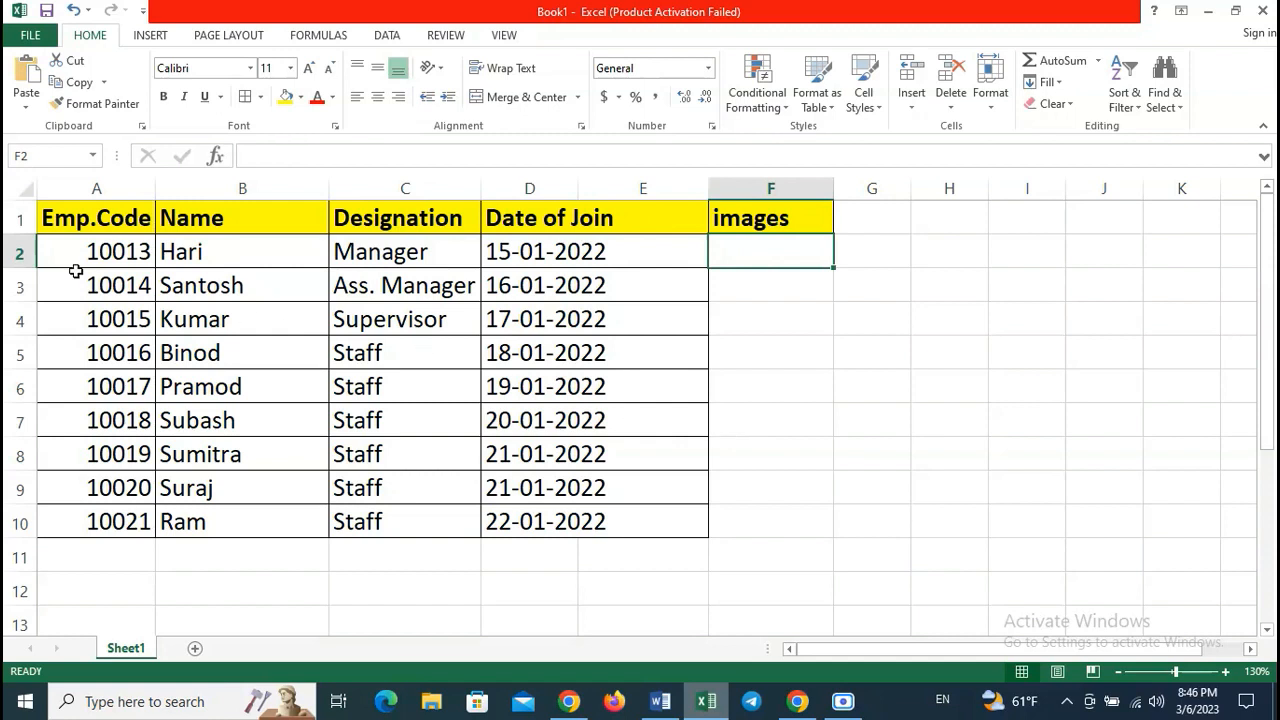
drag(83, 251, 713, 512)
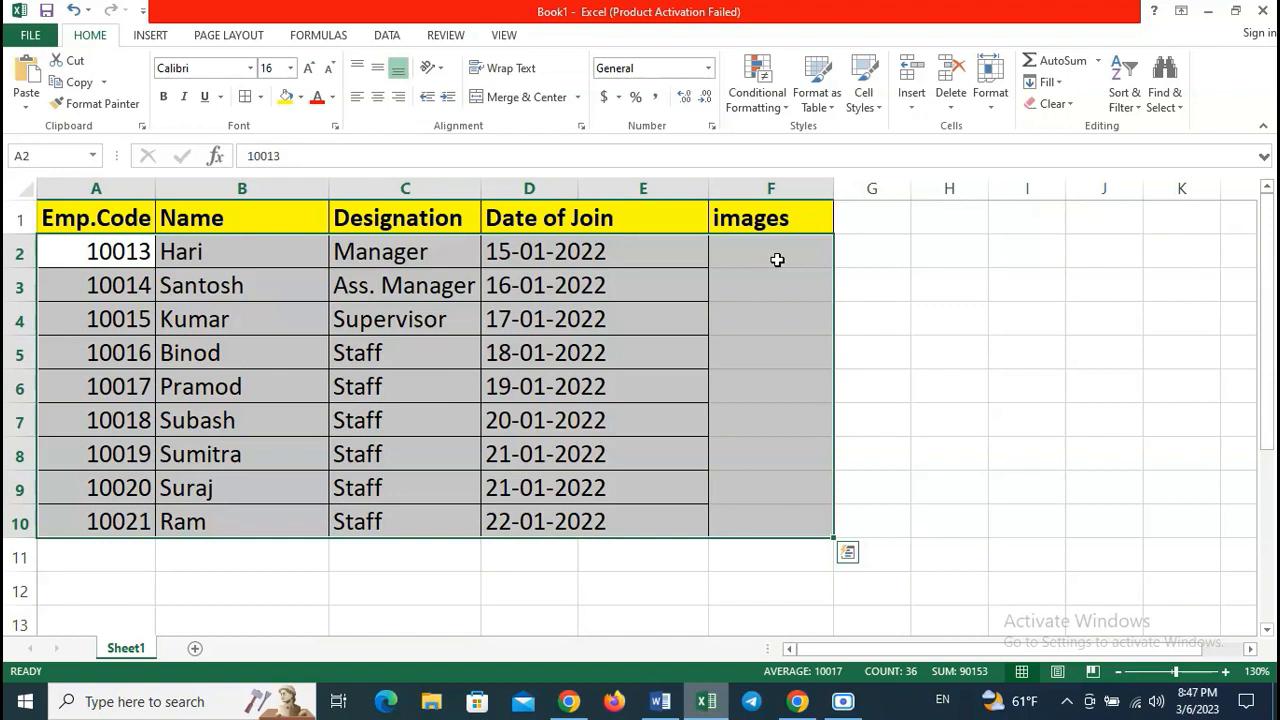
click(203, 251)
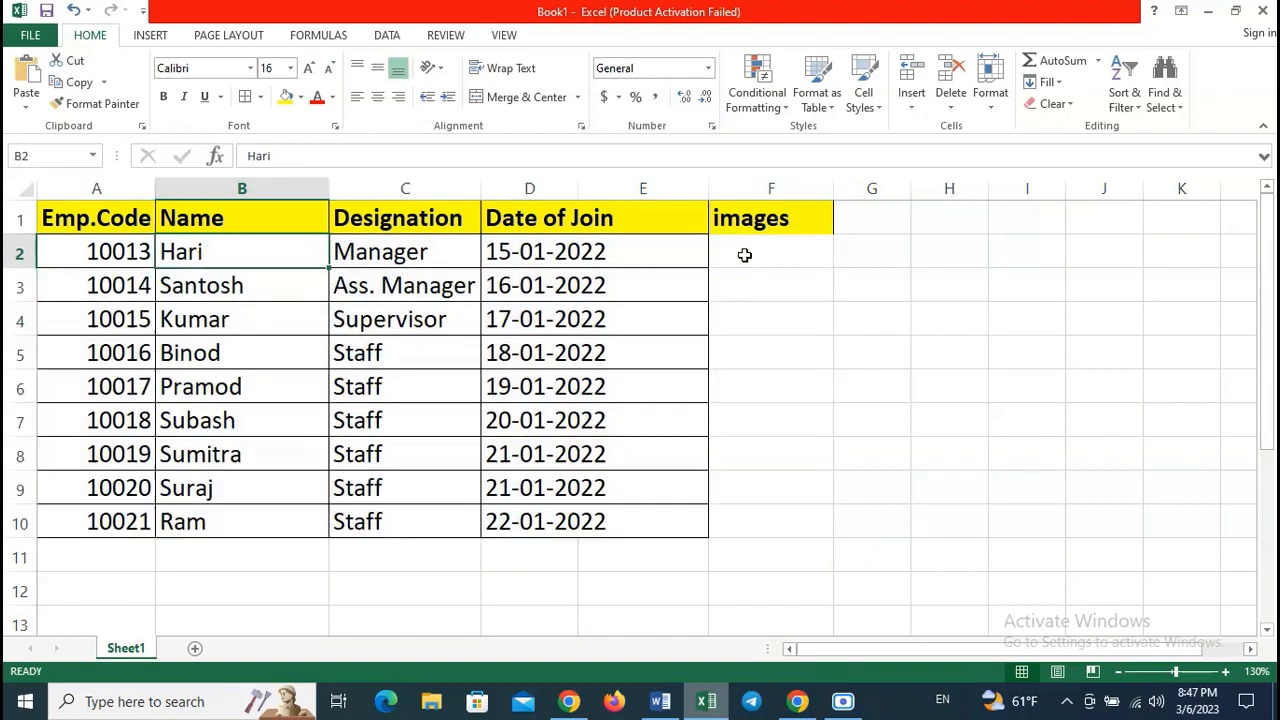
drag(745, 243, 775, 525)
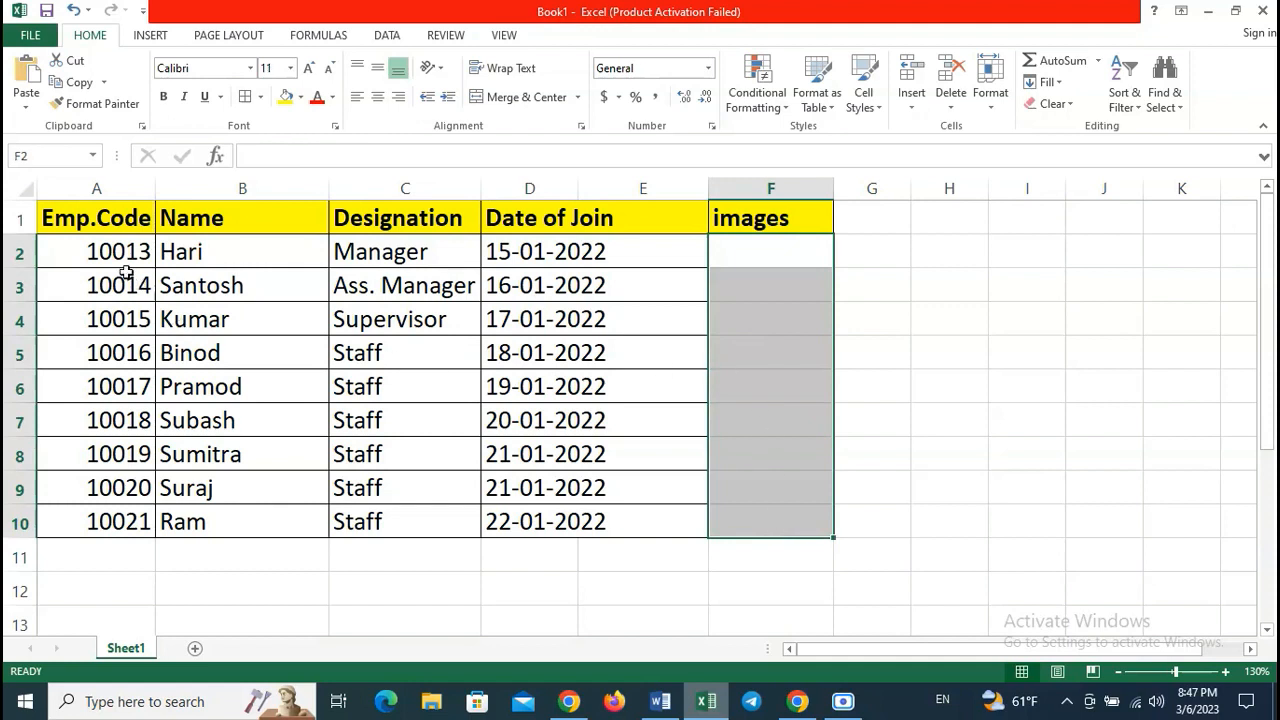
drag(115, 250, 808, 526)
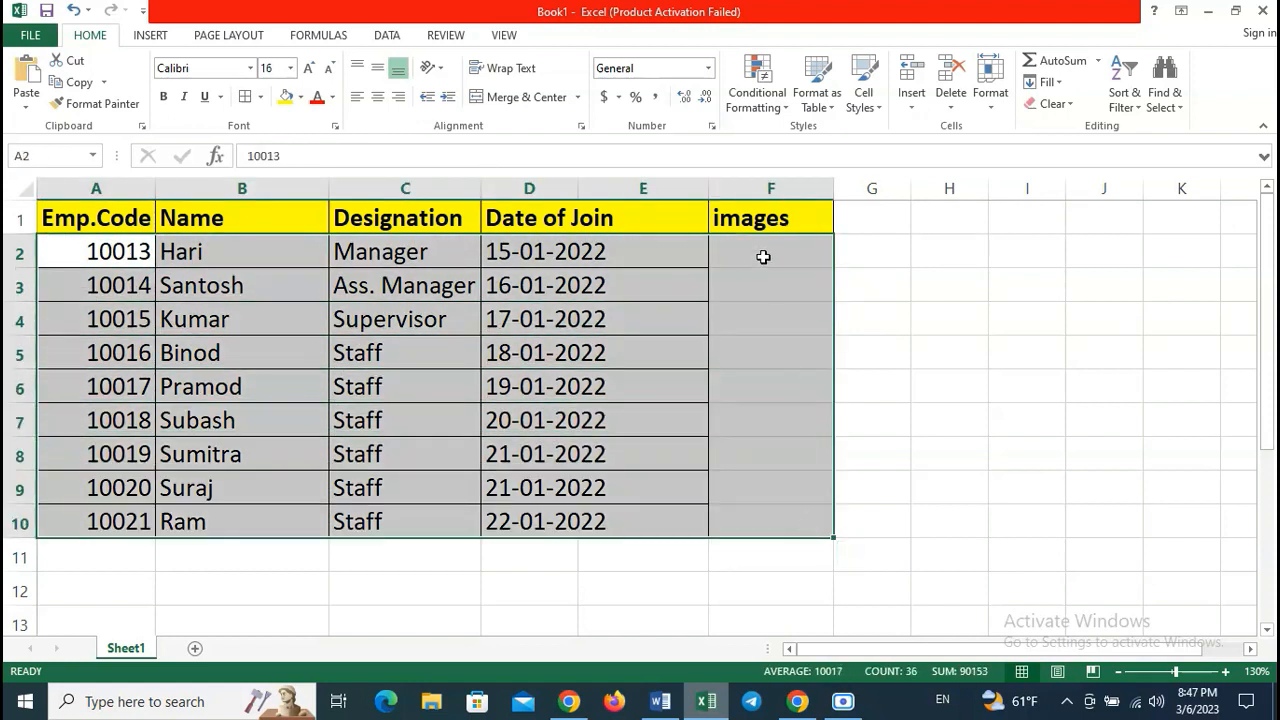
click(763, 257)
drag(763, 254, 763, 529)
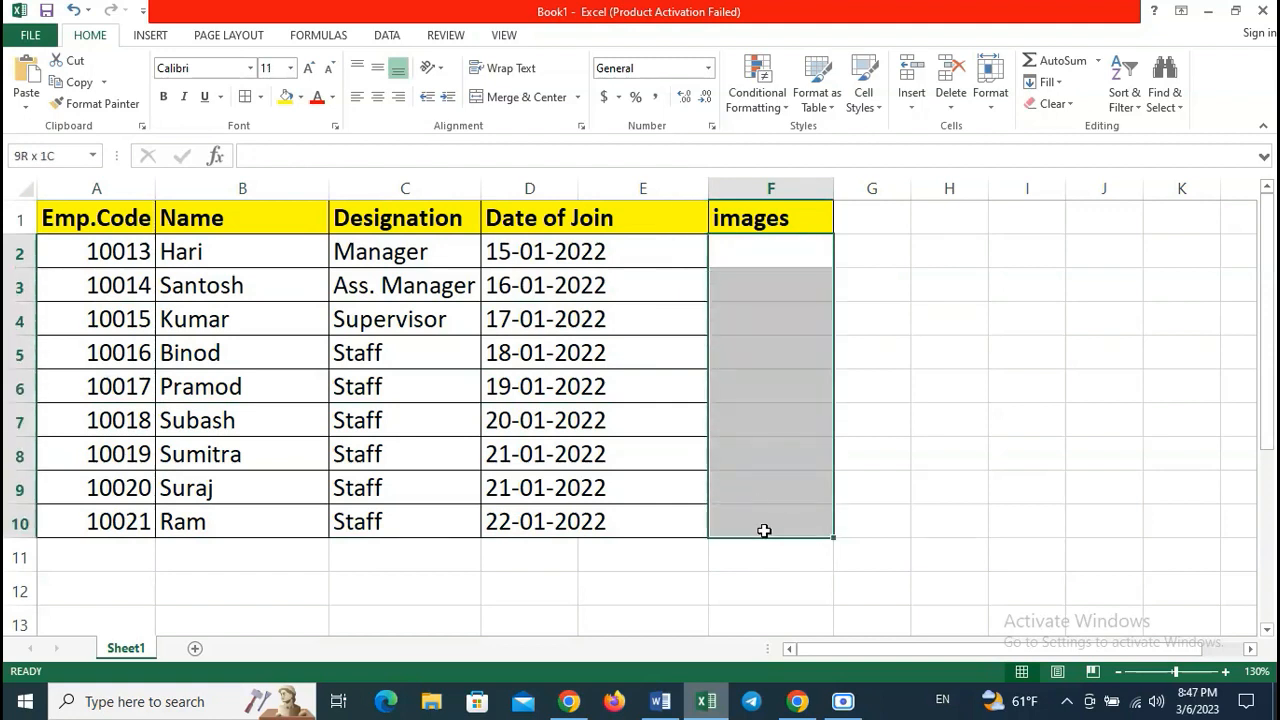
click(737, 246)
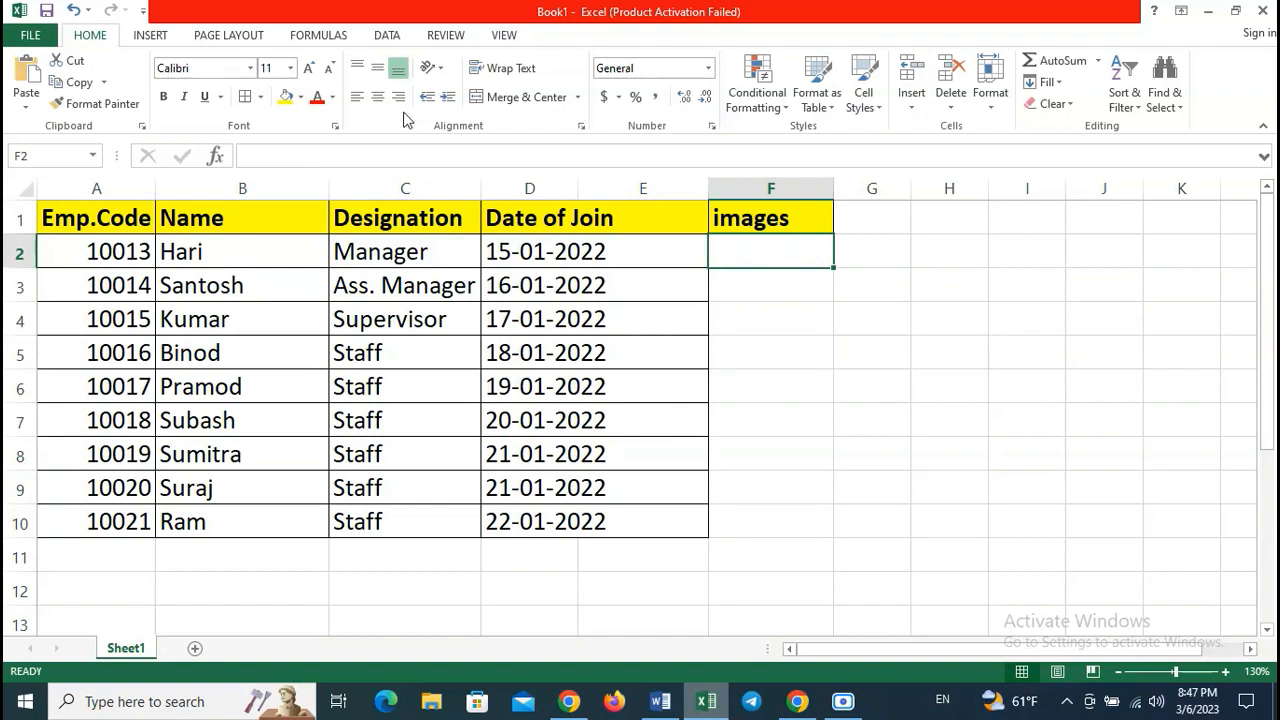
drag(769, 251, 798, 525)
- Insert a hyperlink in cell F2 to the file images.jpg in the desktop folder "photo pp"
click(781, 255)
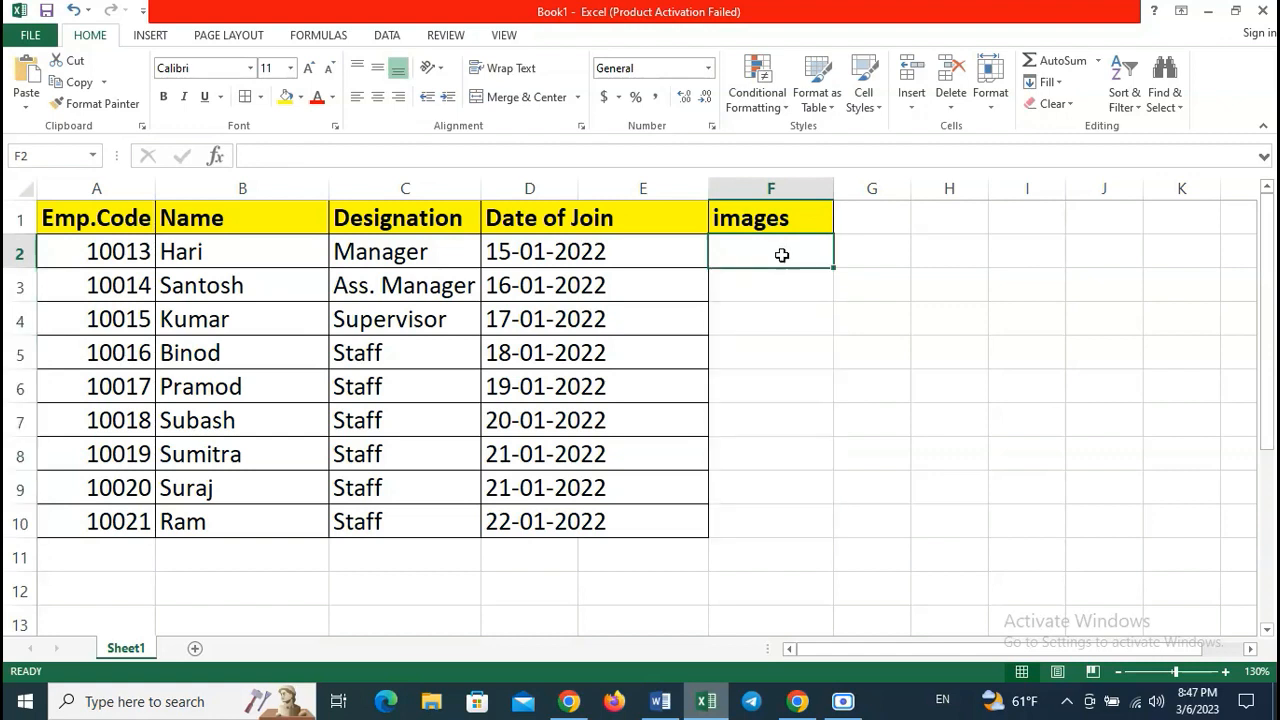
click(156, 37)
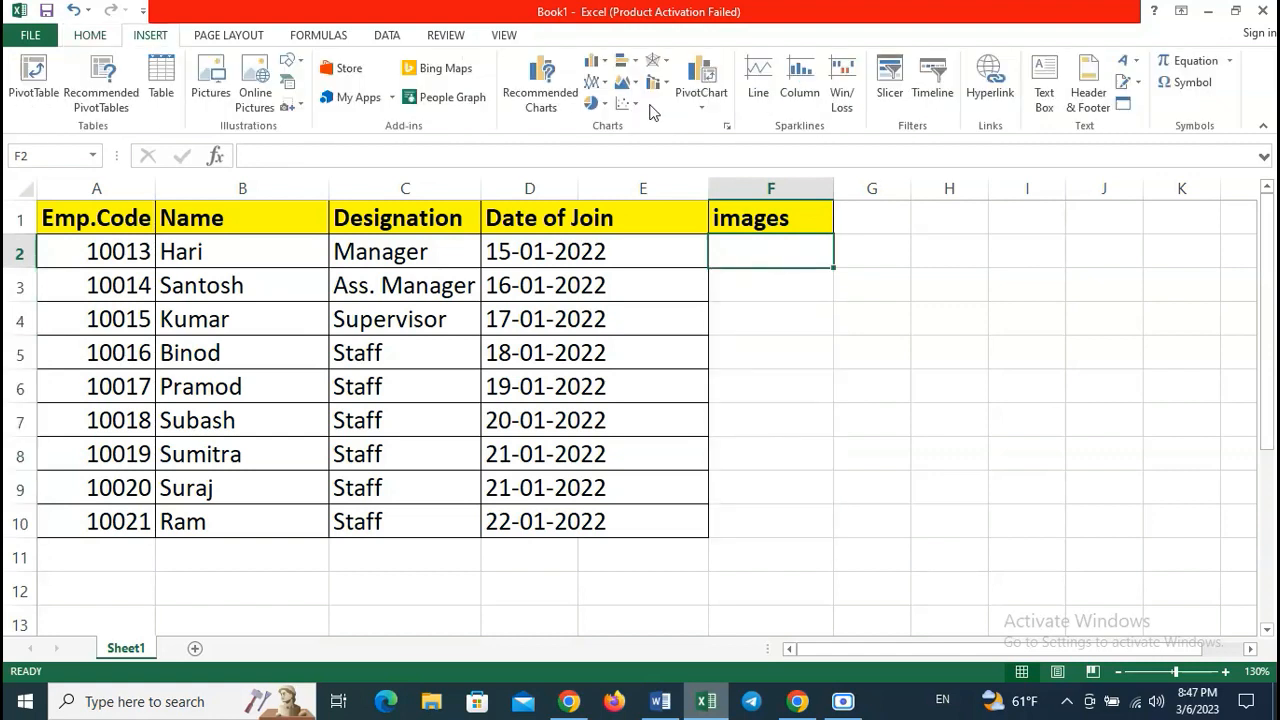
click(1005, 92)
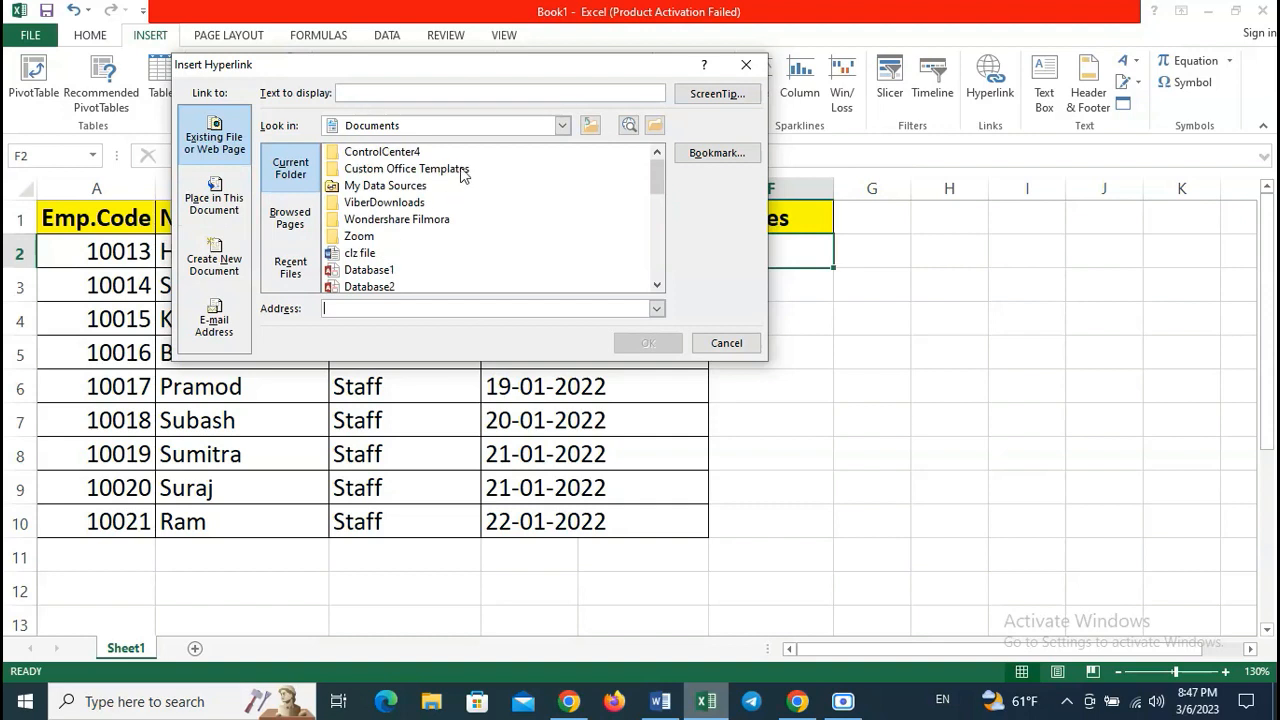
click(540, 133)
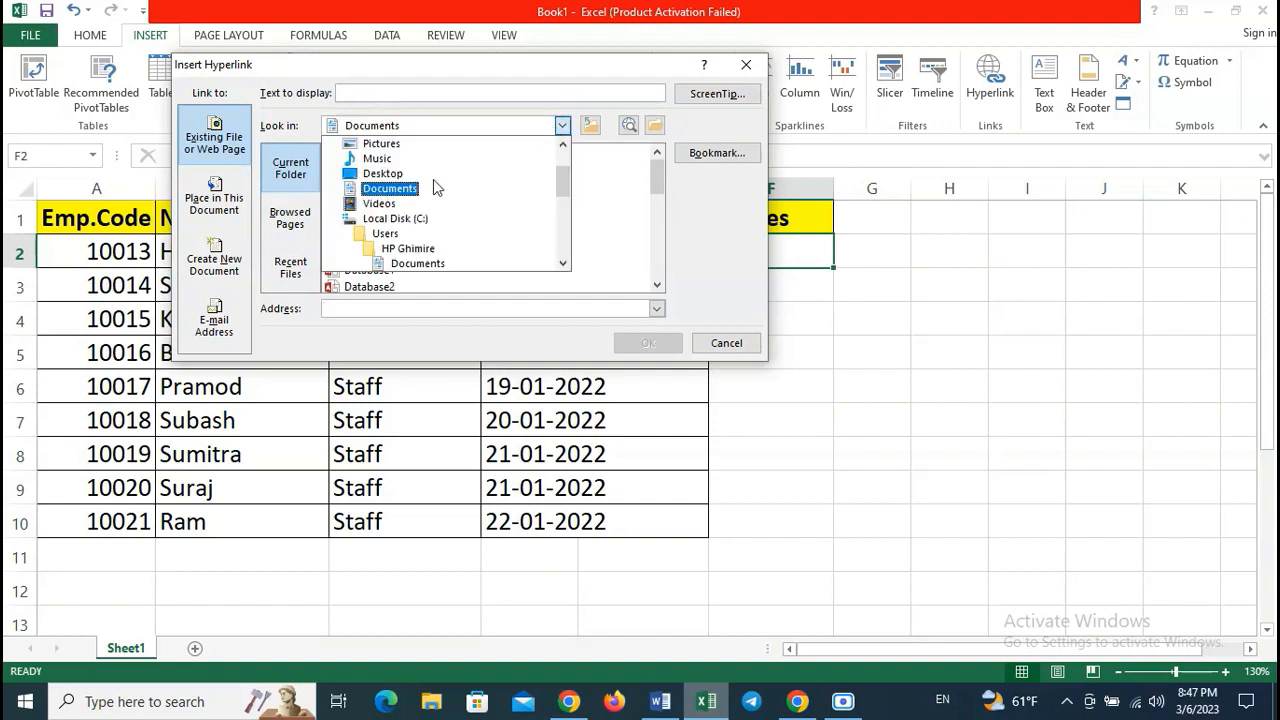
click(395, 173)
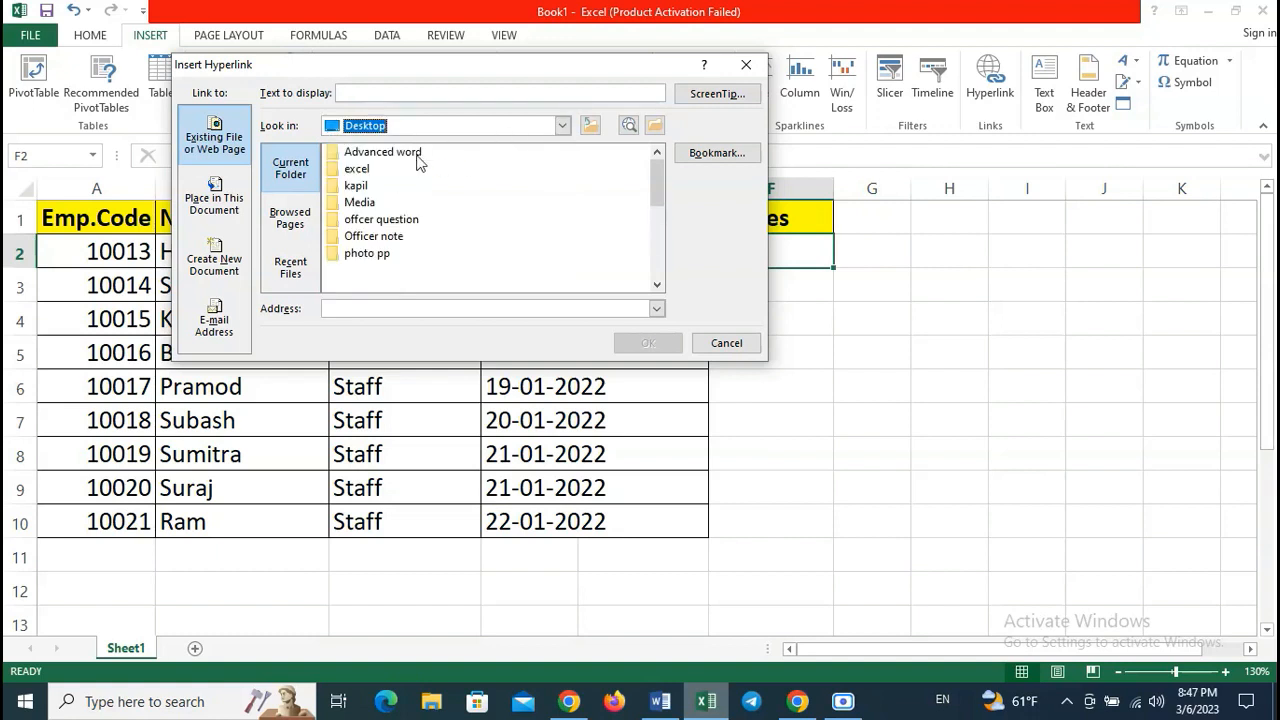
scroll(440, 262, down, 1)
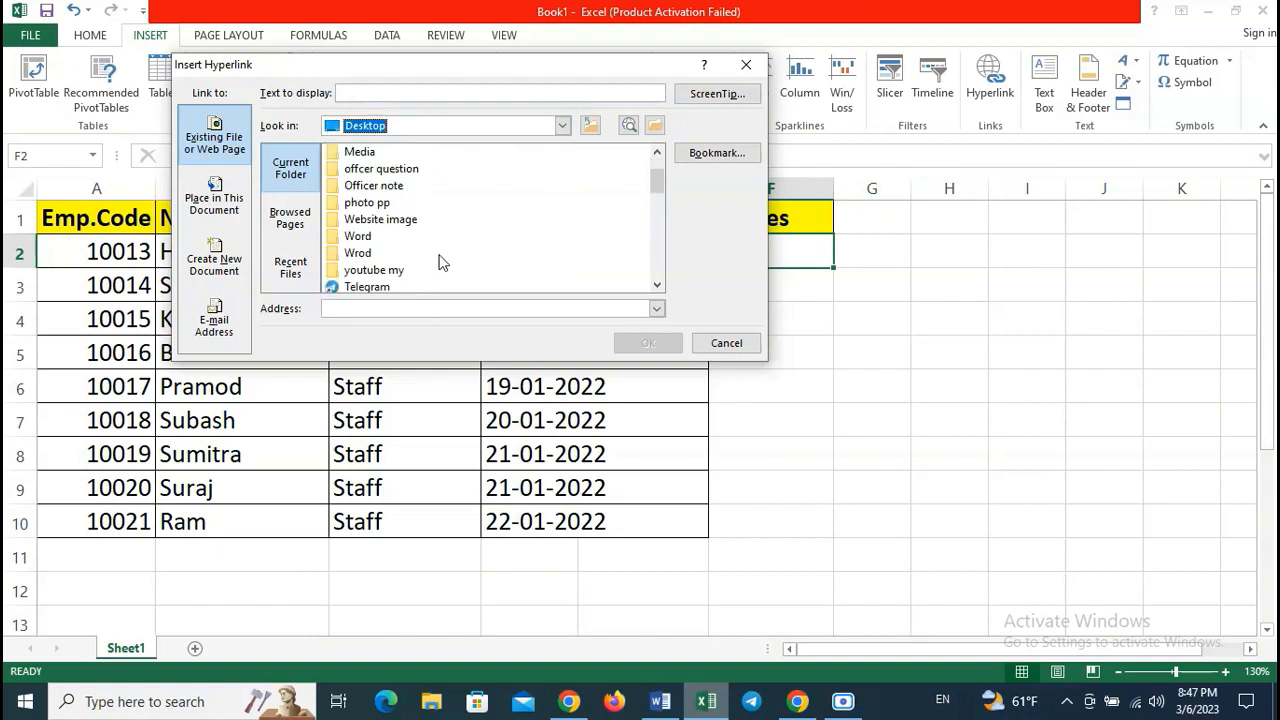
double_click(376, 203)
click(370, 154)
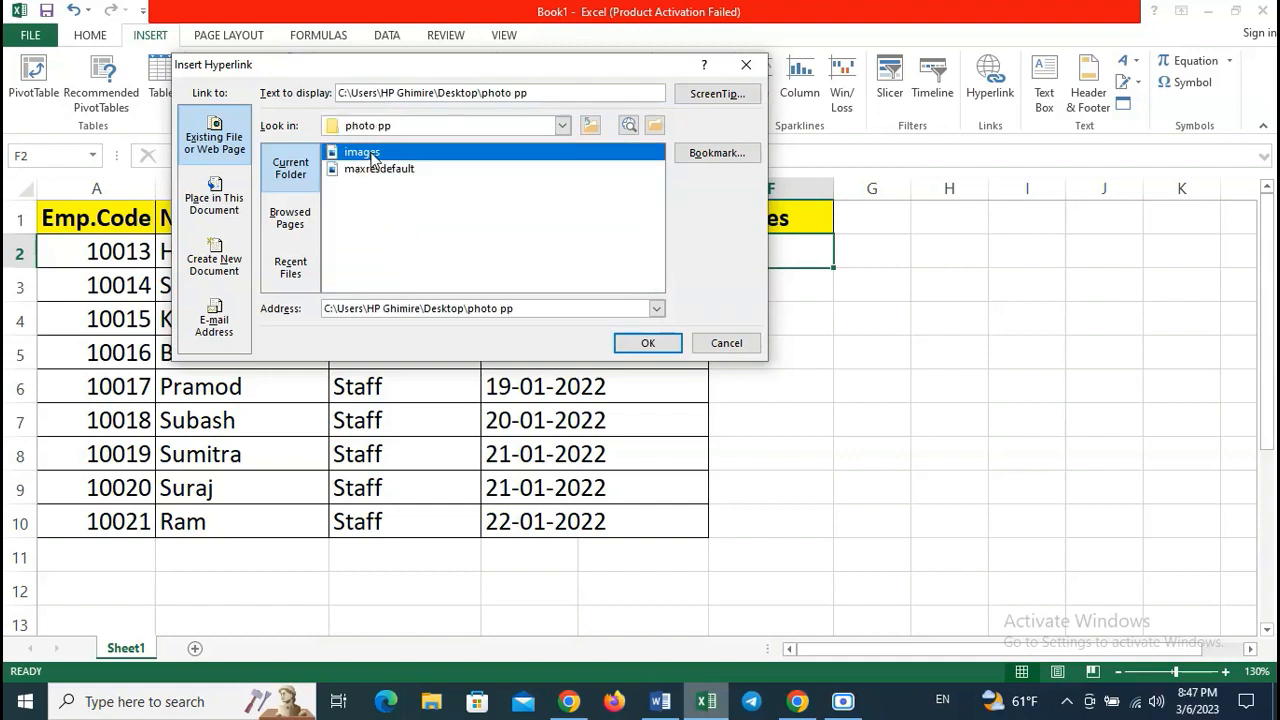
click(647, 343)
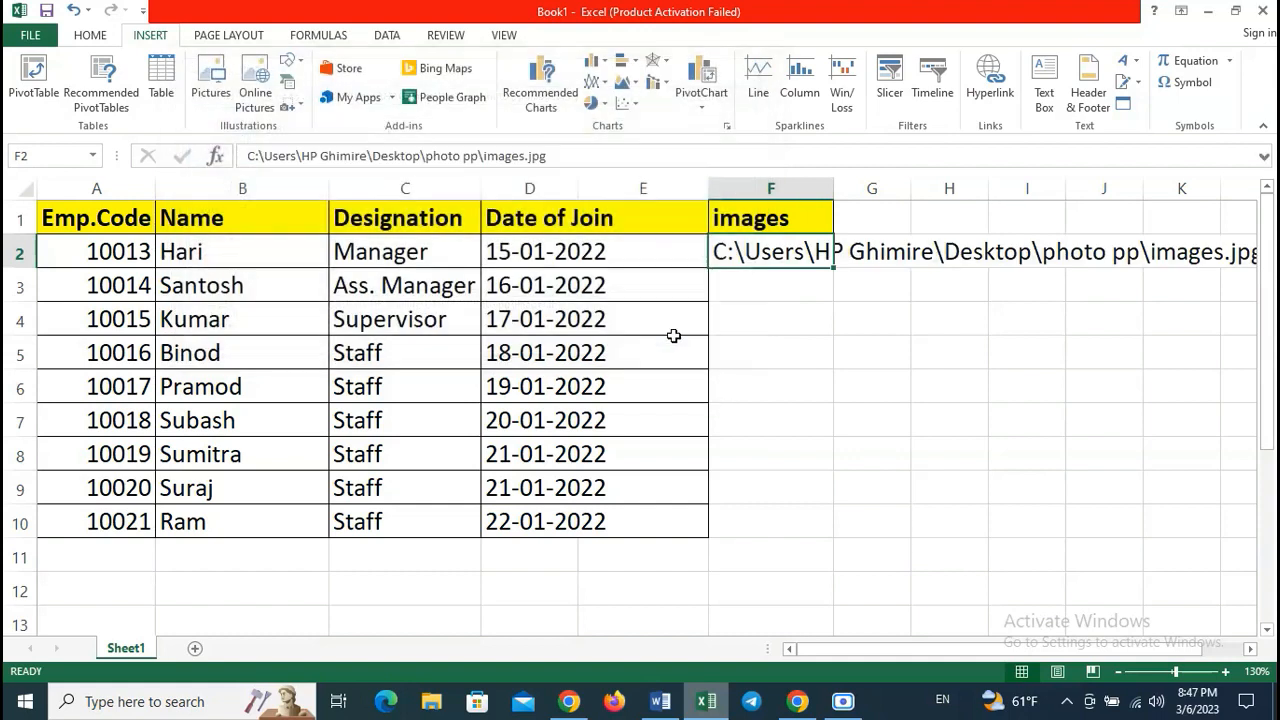
- Link cell F3 to images.jpg from the desktop's "photo pp" folder as a hyperlink
click(757, 289)
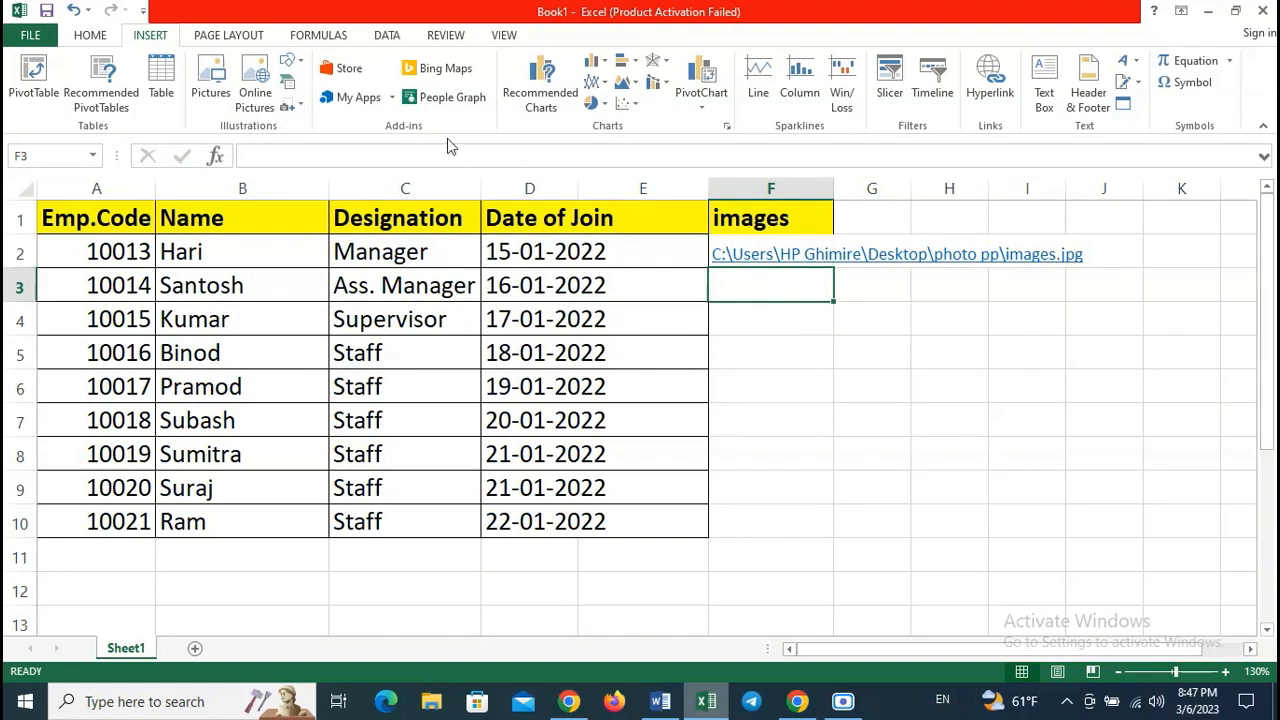
click(1010, 100)
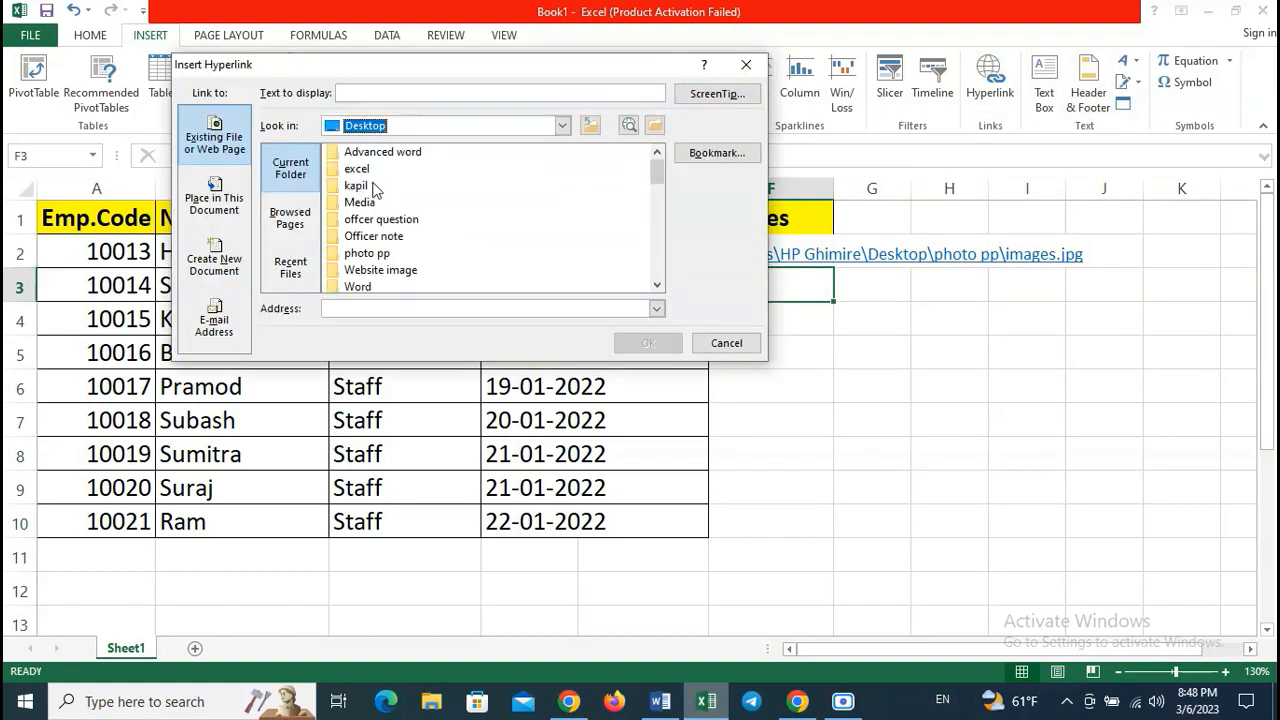
double_click(364, 255)
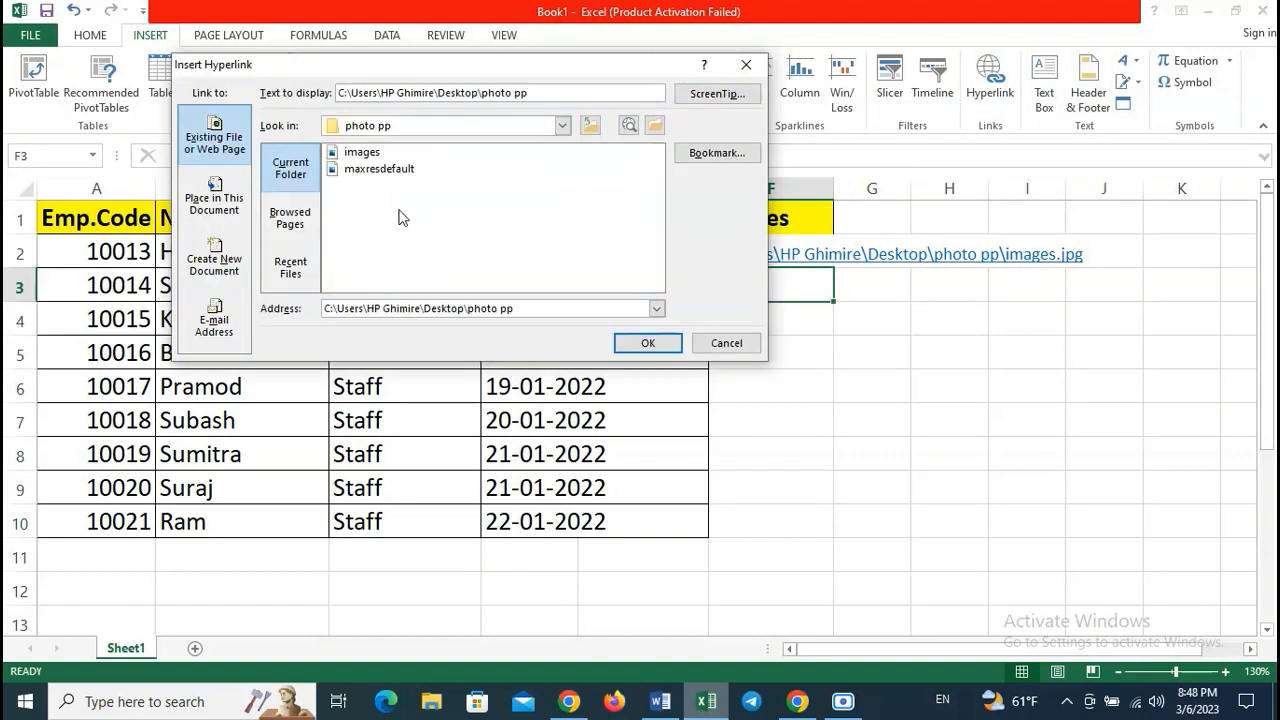
click(369, 155)
double_click(369, 155)
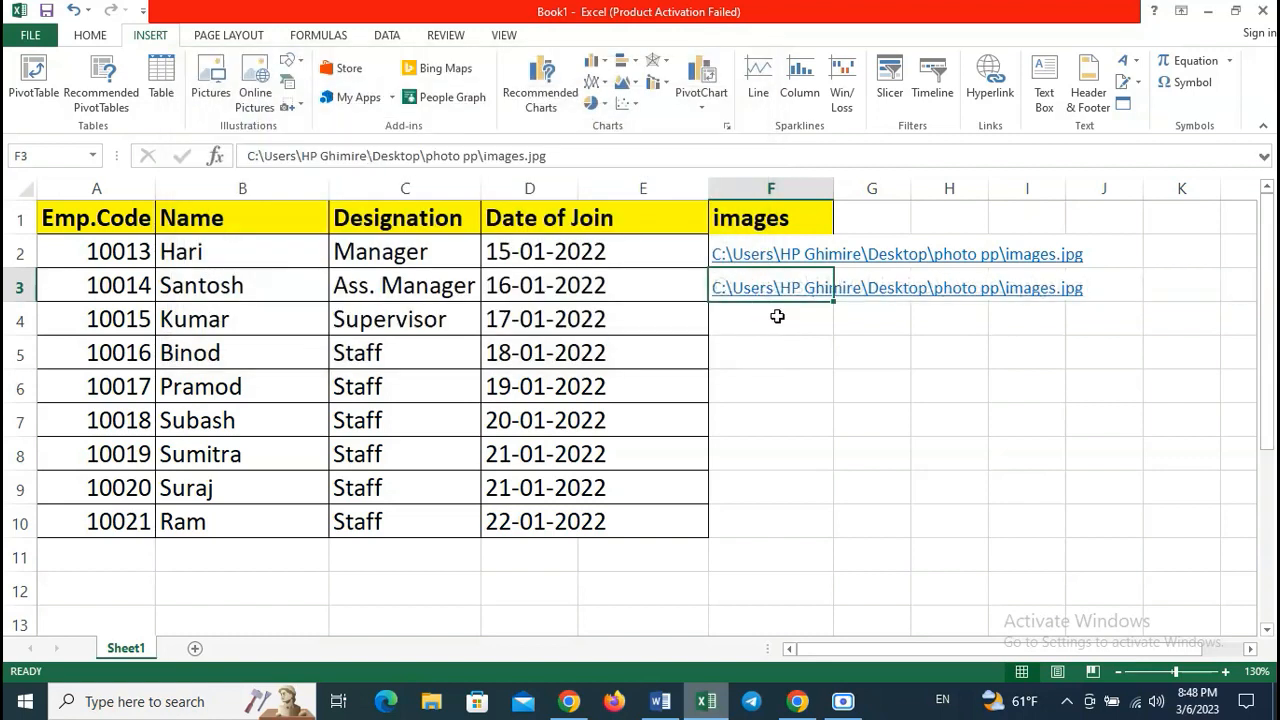
- Insert a hyperlink in cell F4 to maxresdefault.jpg in the desktop folder "photo pp"
click(757, 318)
drag(775, 262, 775, 300)
click(769, 318)
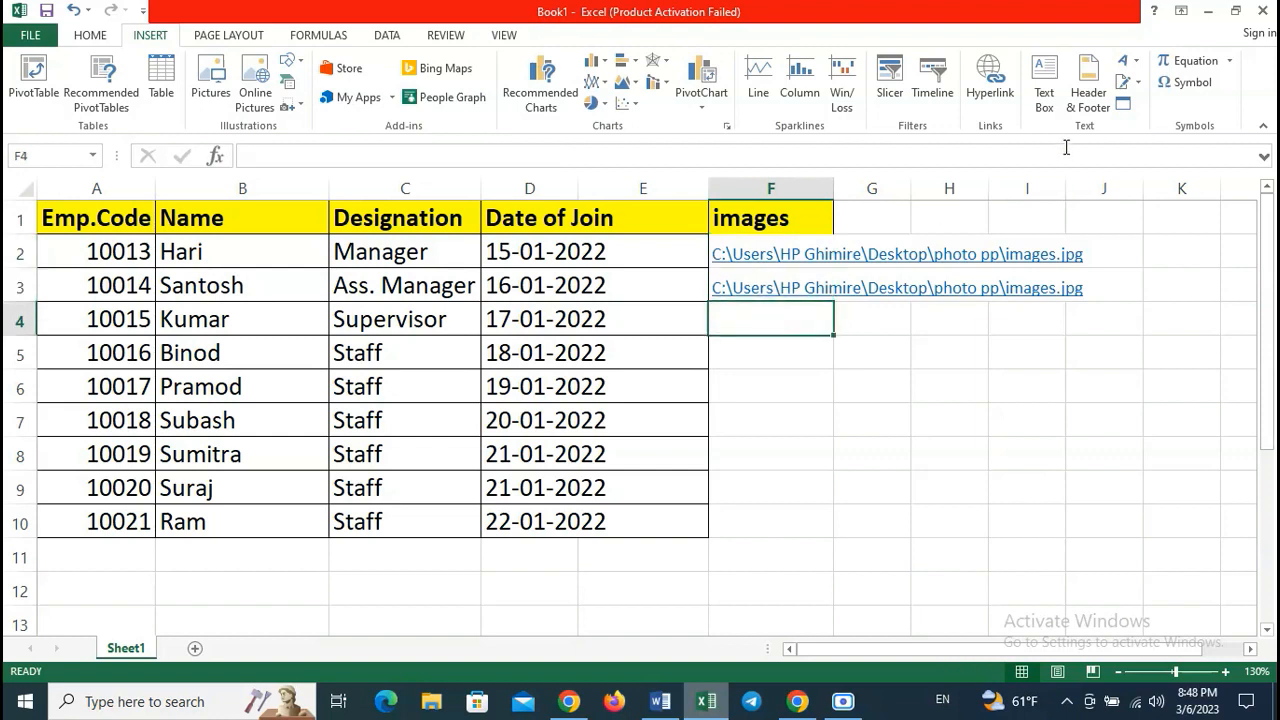
click(990, 80)
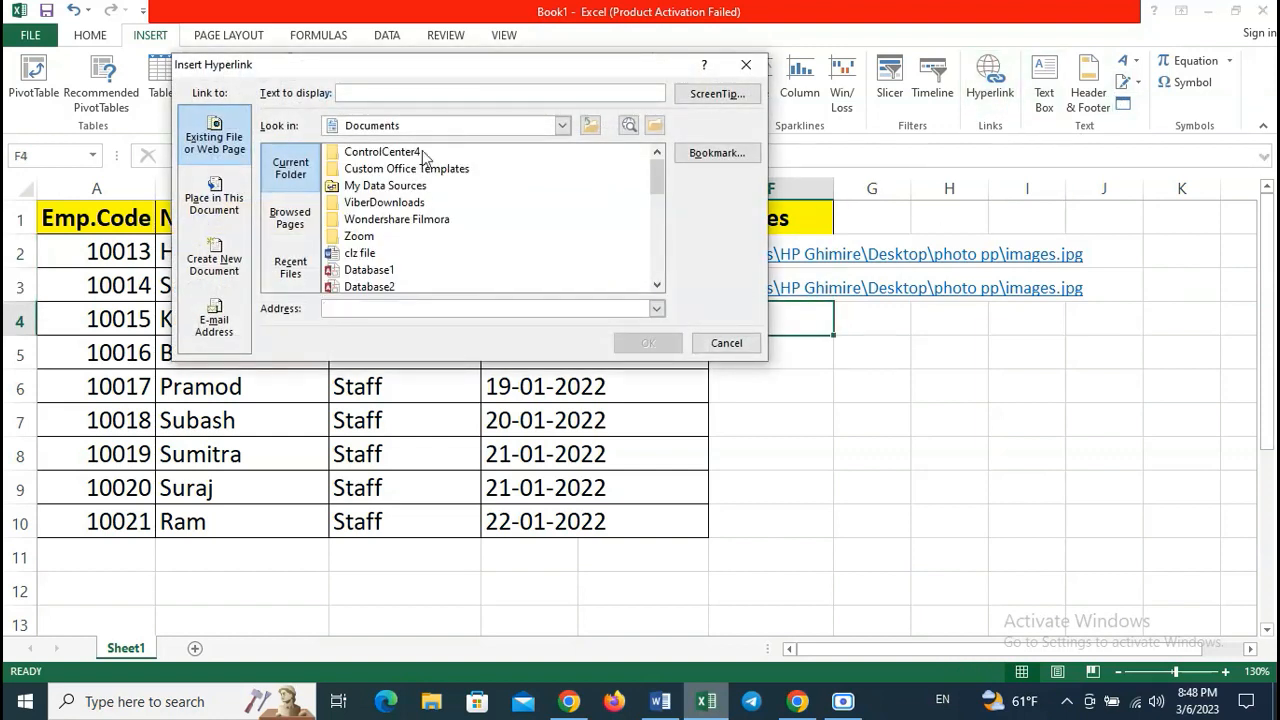
click(562, 126)
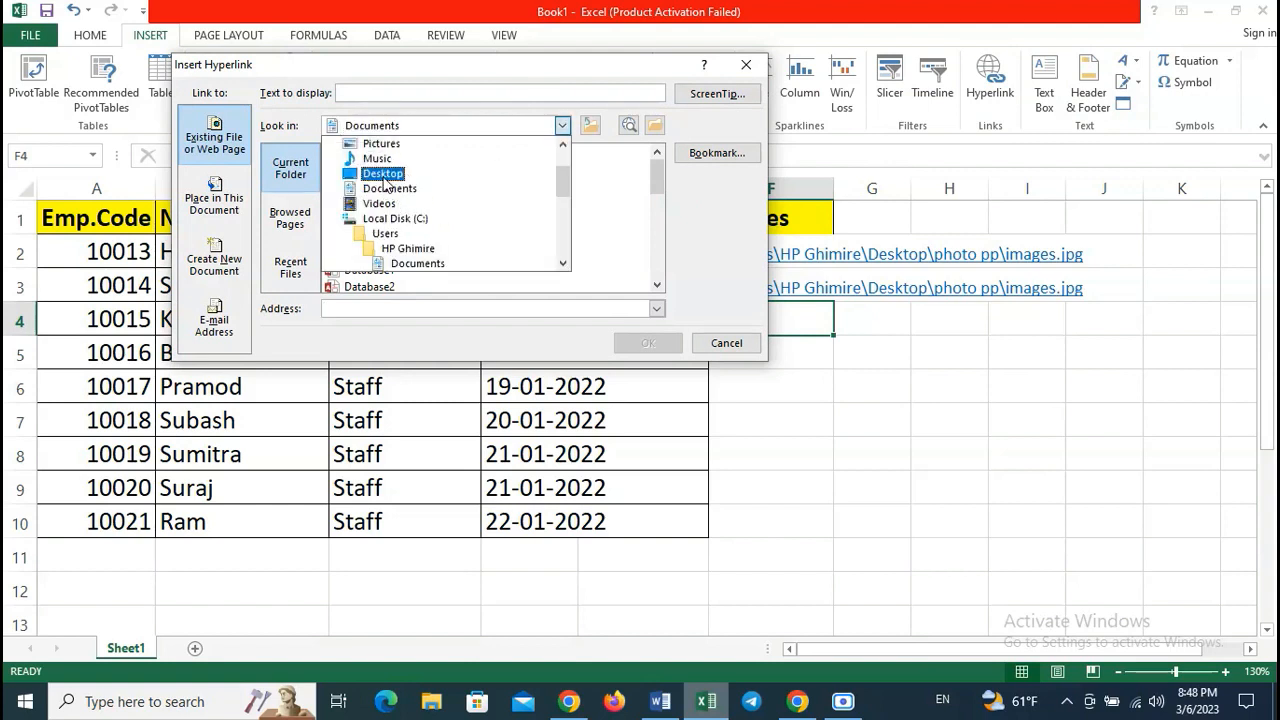
click(400, 171)
double_click(380, 256)
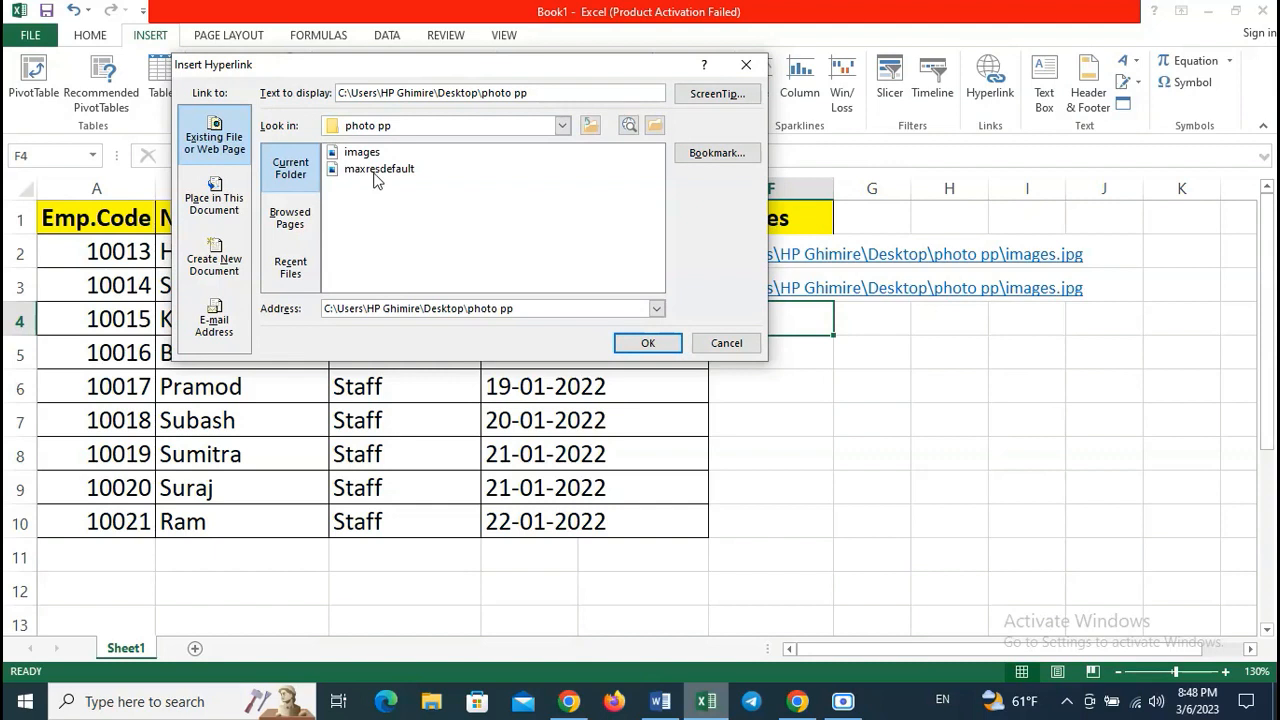
click(378, 169)
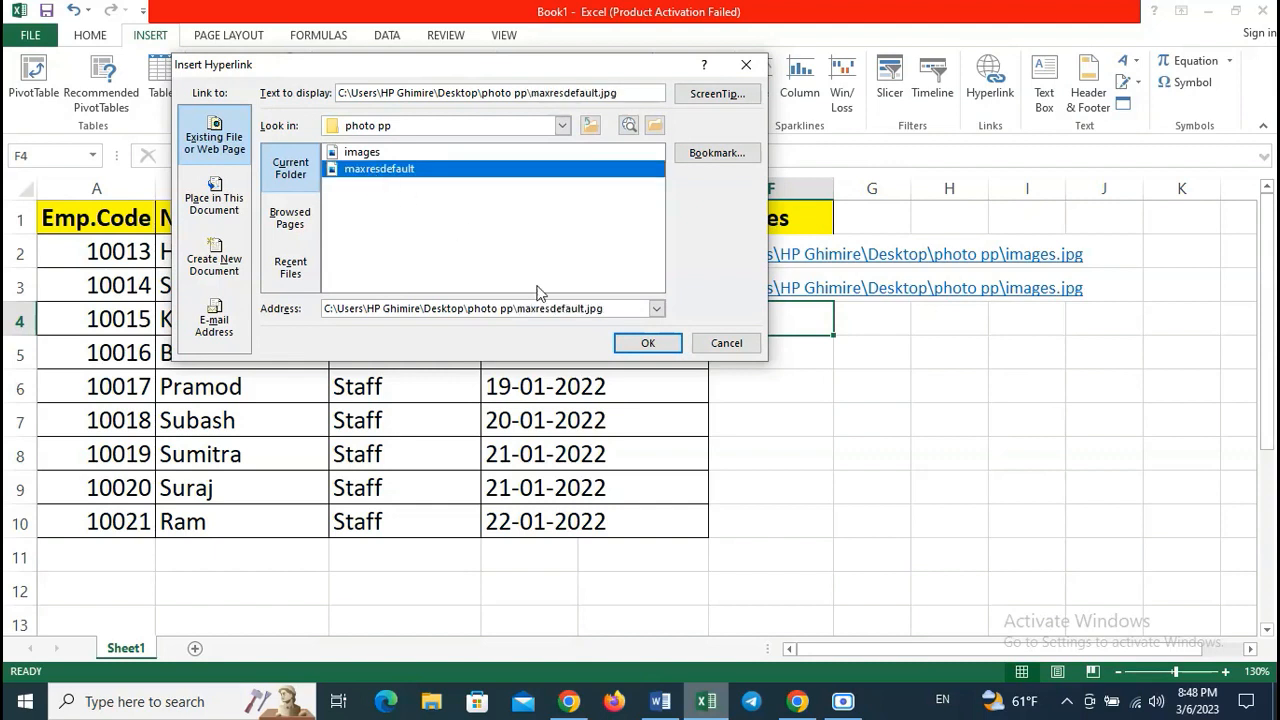
click(648, 343)
key(Return)
click(793, 266)
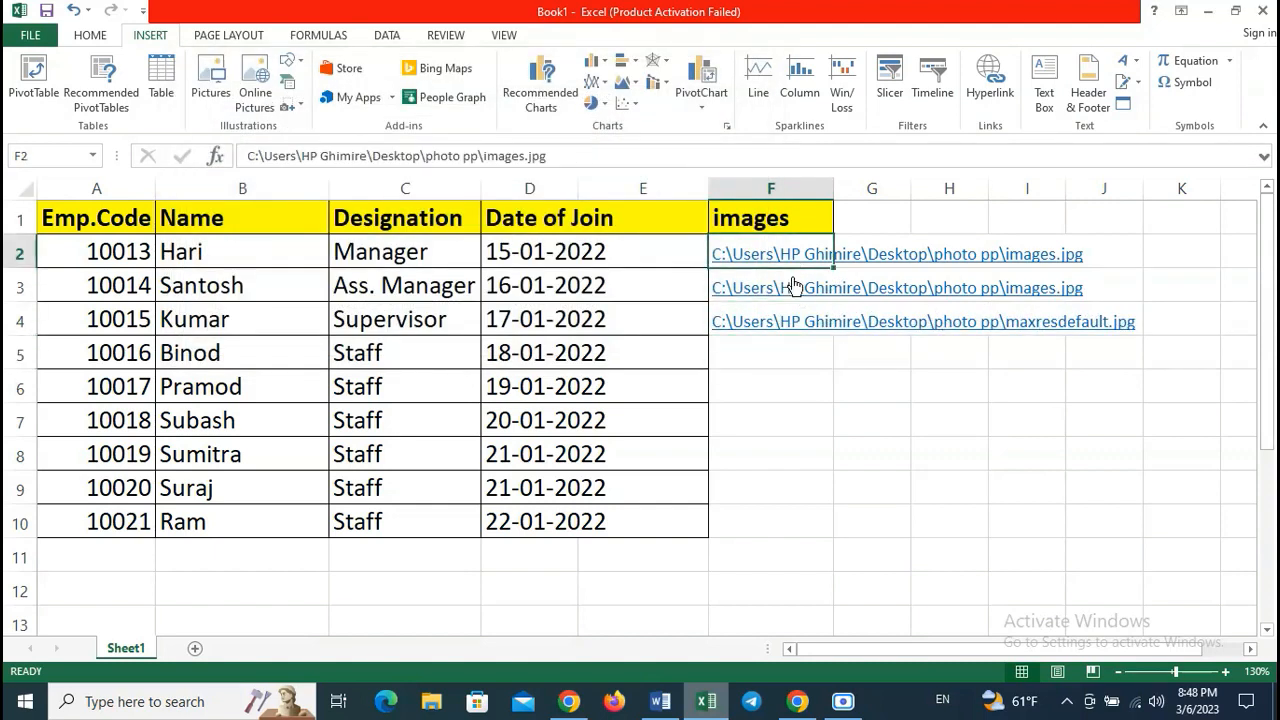
- Copy the photo links from F2:F4 into F5:F10 and widen column F to fit the full file paths
drag(793, 277, 789, 318)
key(ctrl+c)
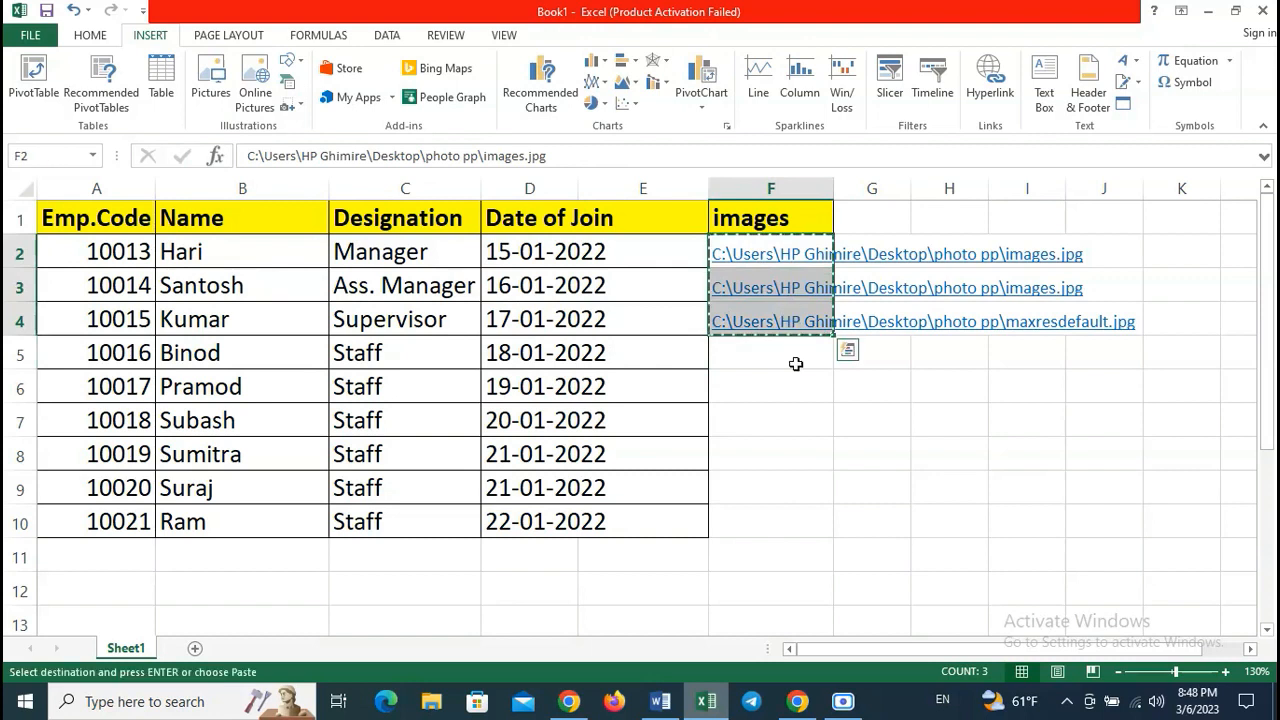
click(786, 350)
drag(780, 360, 785, 510)
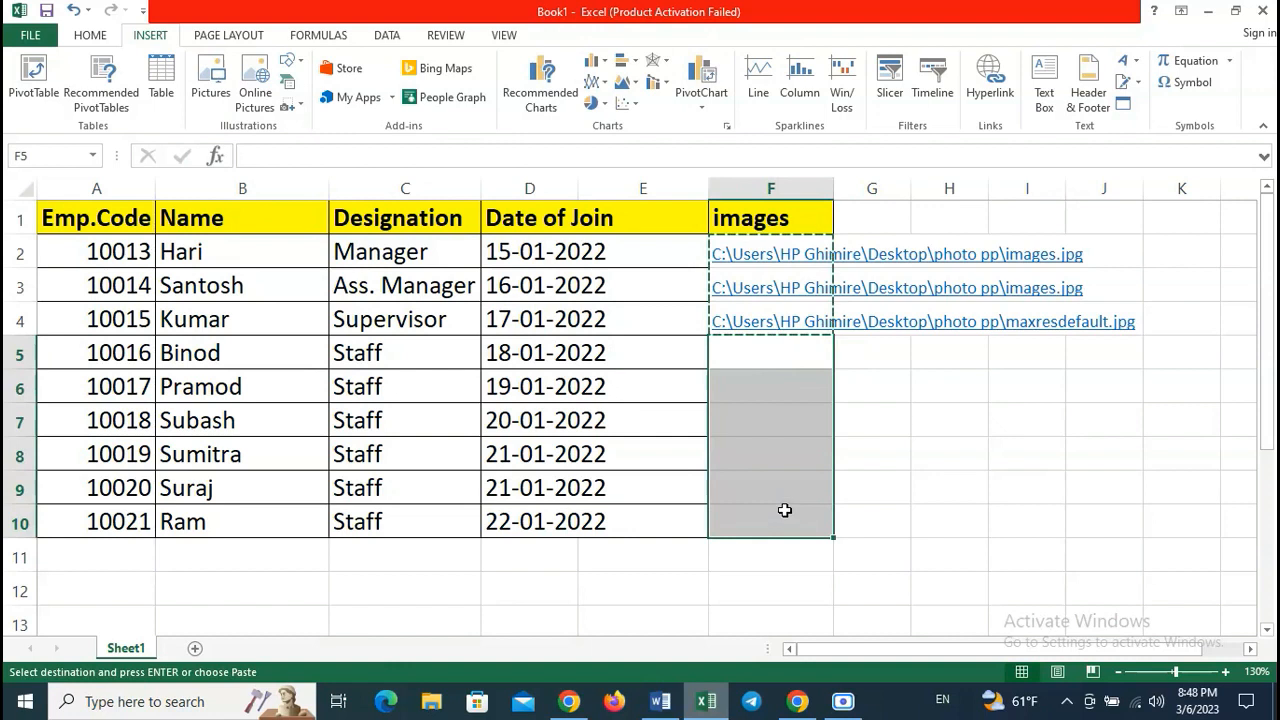
key(ctrl+v)
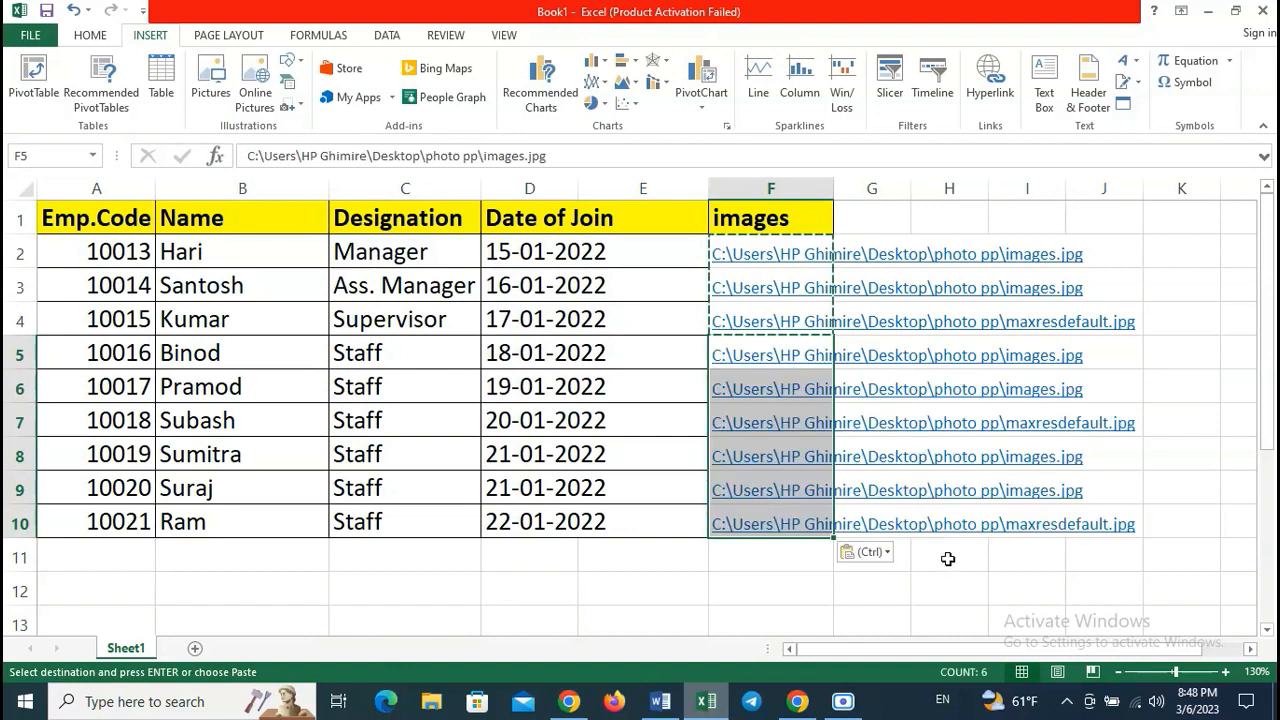
double_click(948, 559)
click(868, 562)
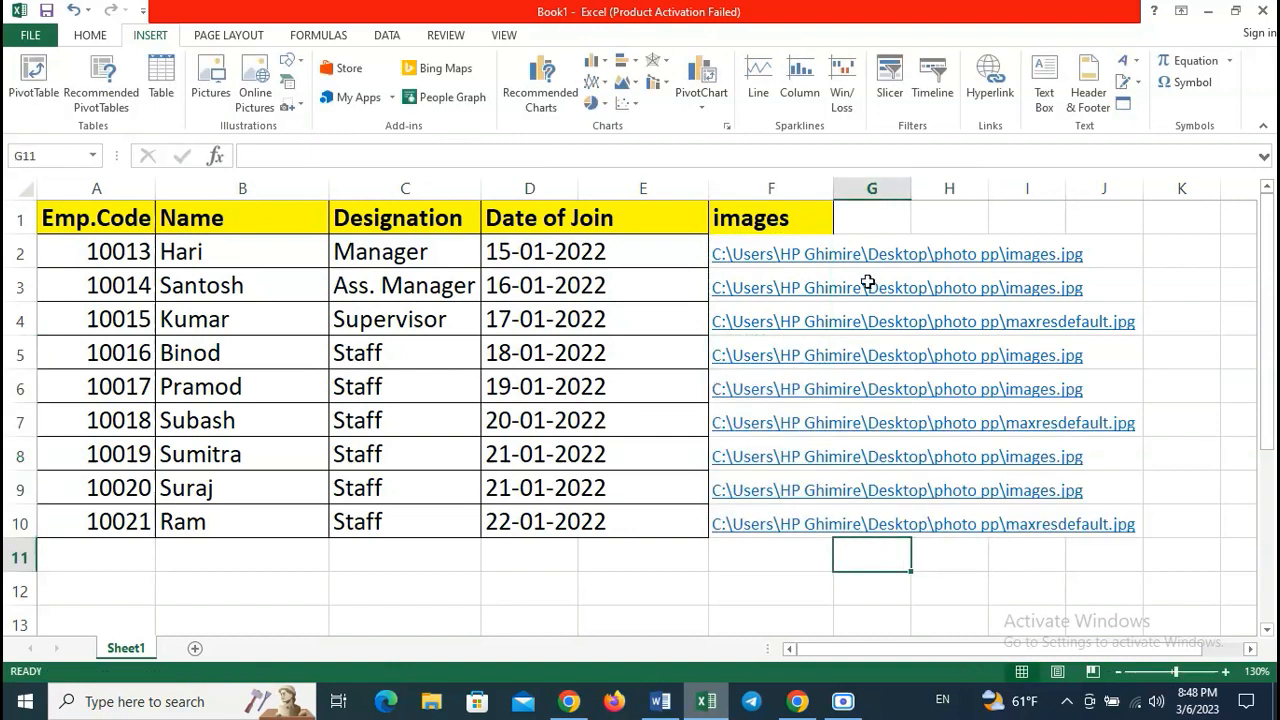
drag(838, 187, 1174, 187)
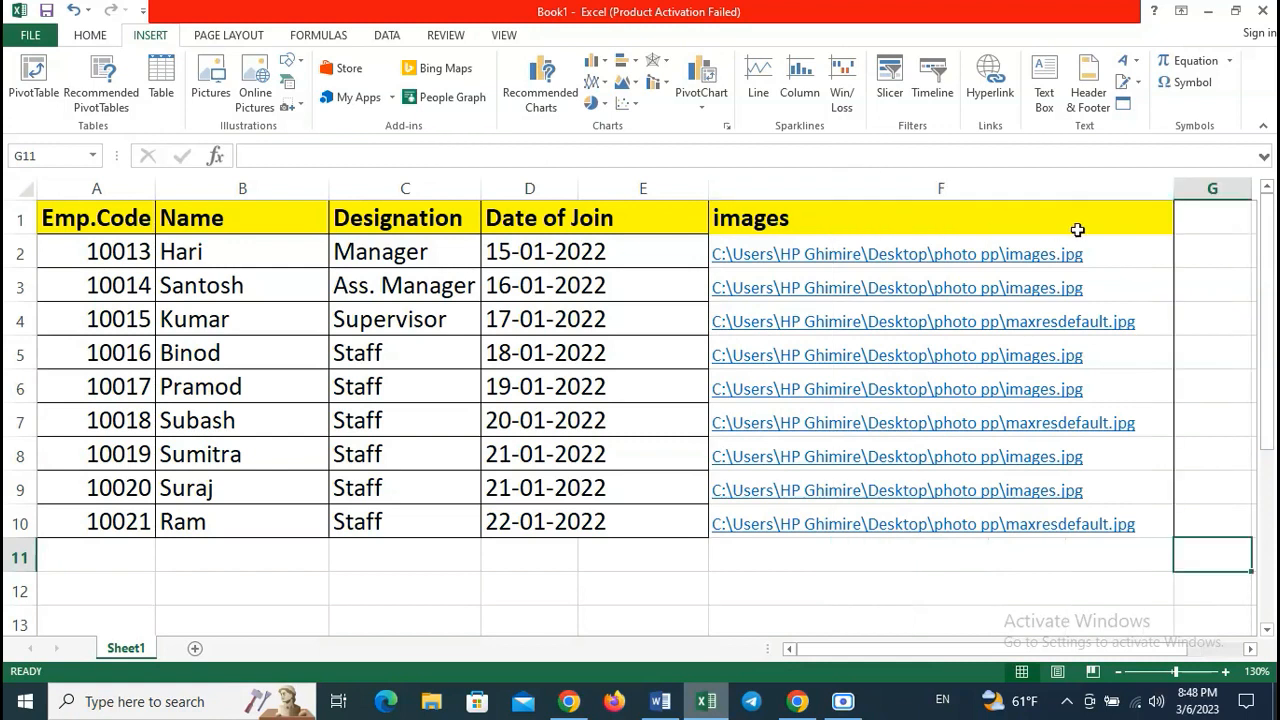
- Replace every single backslash "\" with a double backslash "\\" in the photo paths in F2:F10
drag(1017, 226, 1020, 522)
click(942, 598)
drag(920, 257, 950, 530)
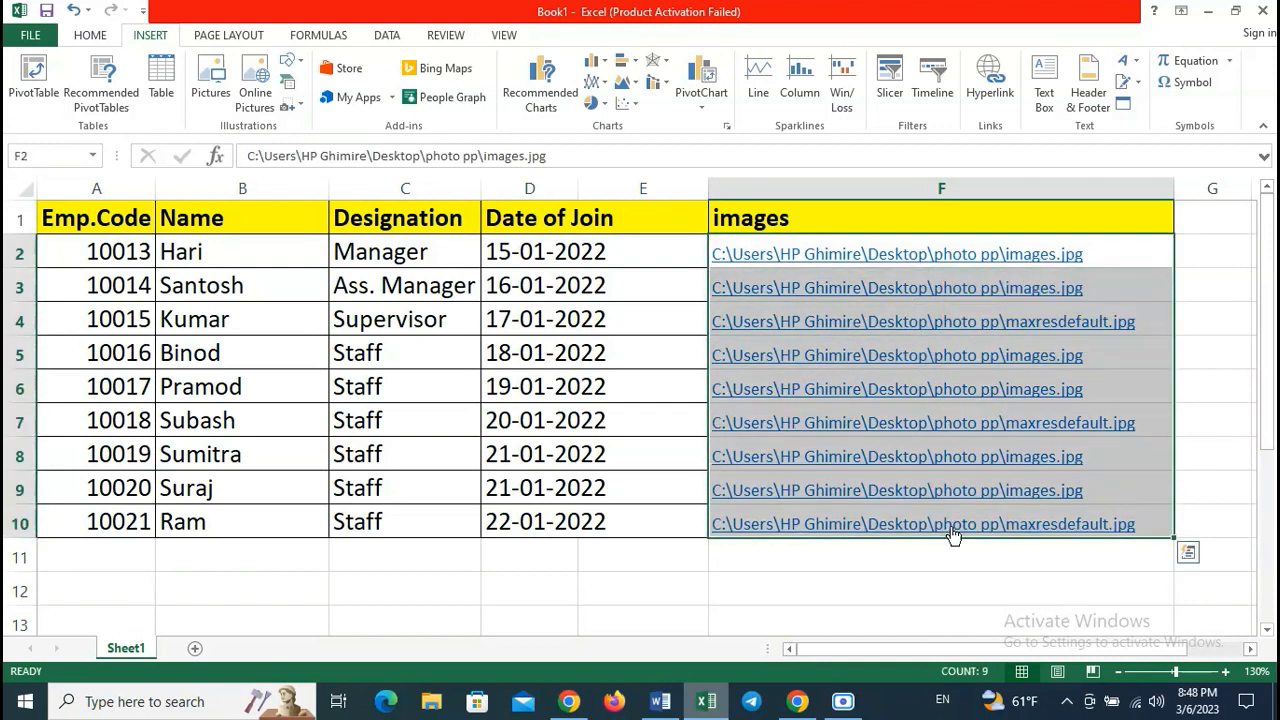
key(ctrl+h)
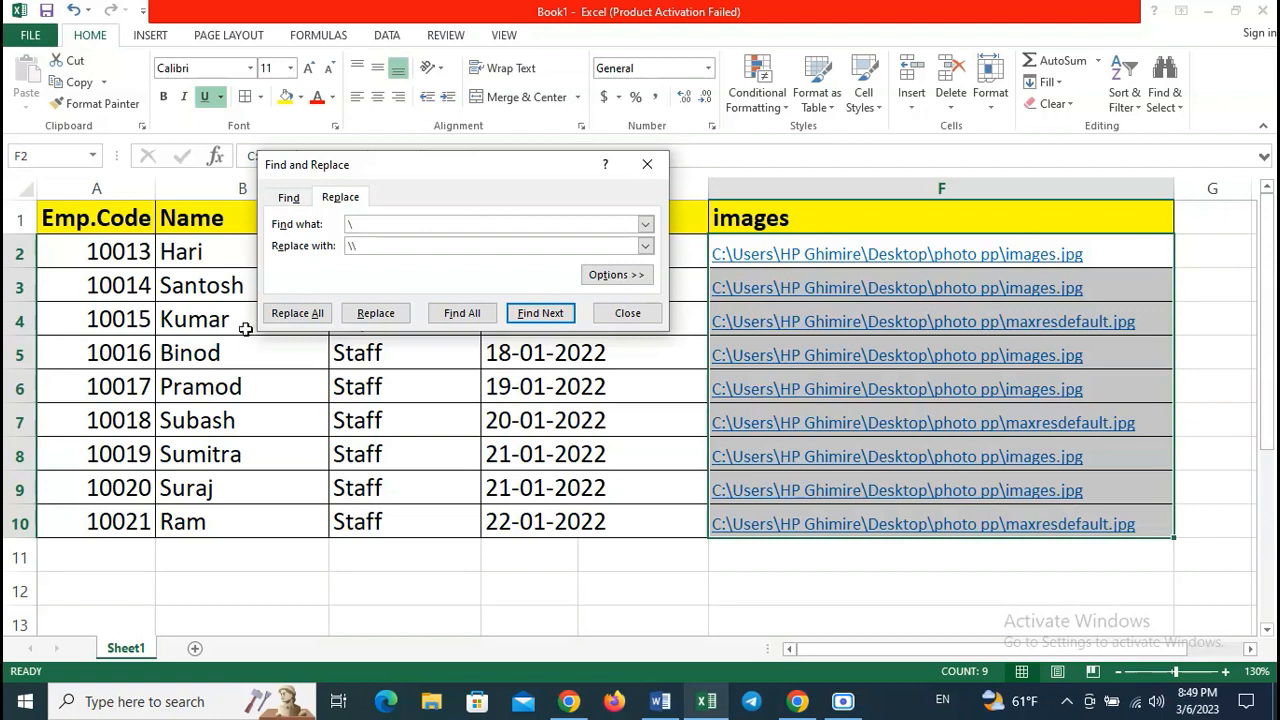
click(305, 316)
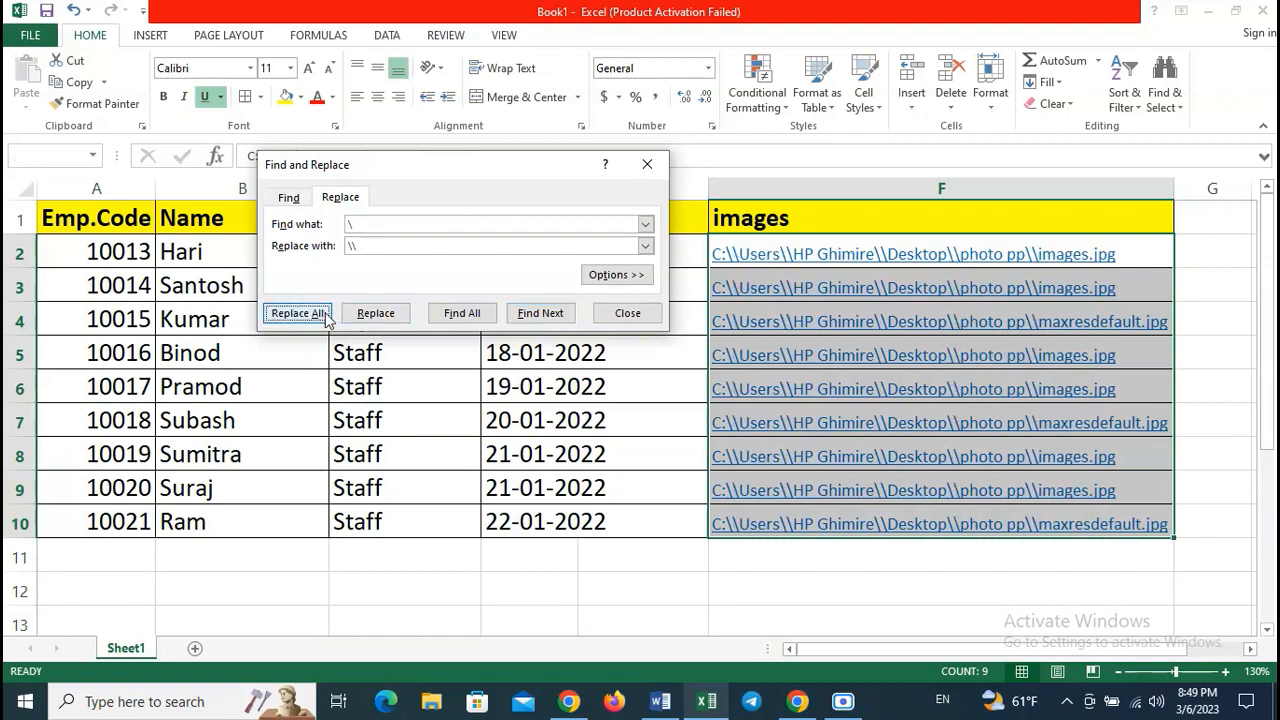
click(648, 399)
click(649, 166)
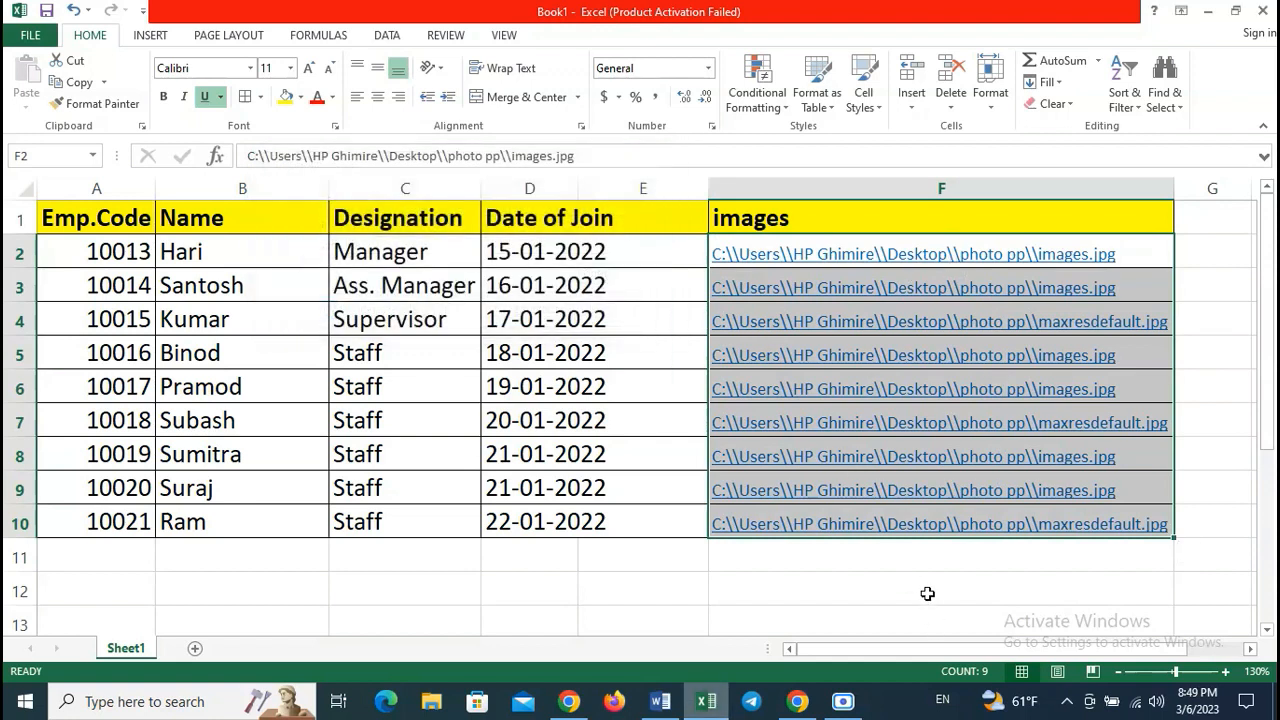
click(923, 584)
drag(868, 262, 864, 535)
click(868, 582)
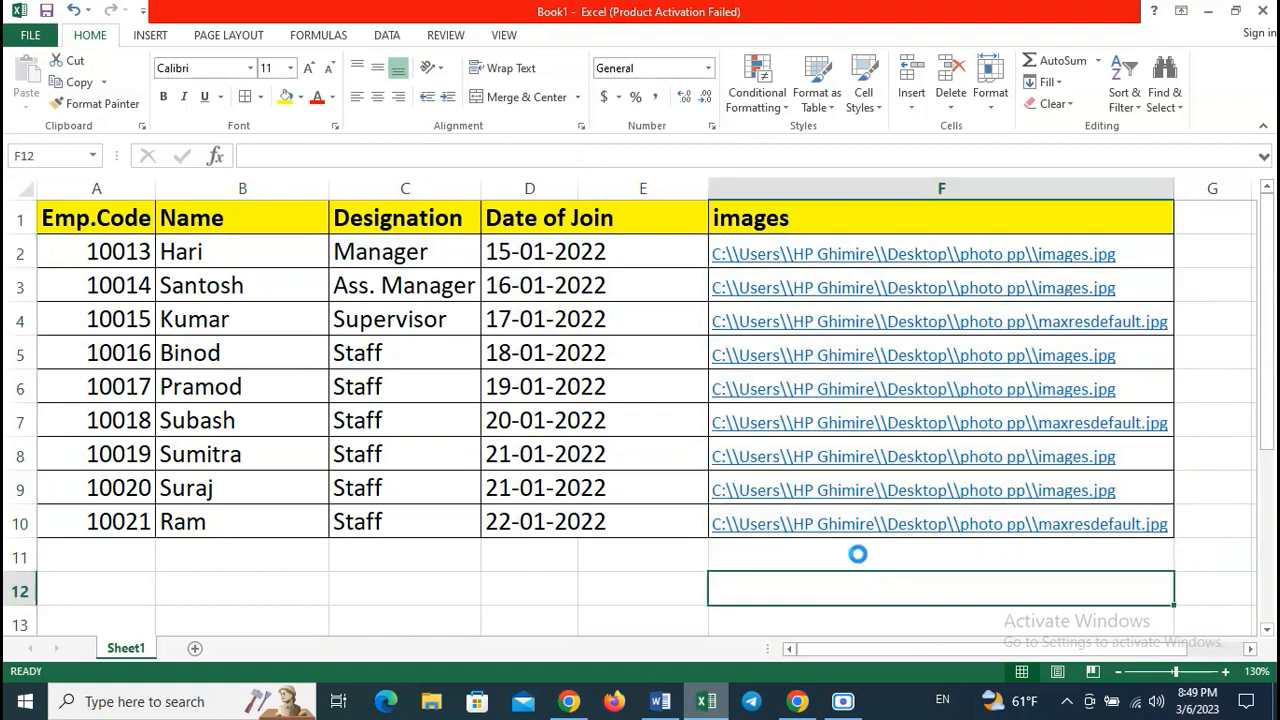
- Save the workbook as "my data" on Local Disk (E:) and close it
key(ctrl+s)
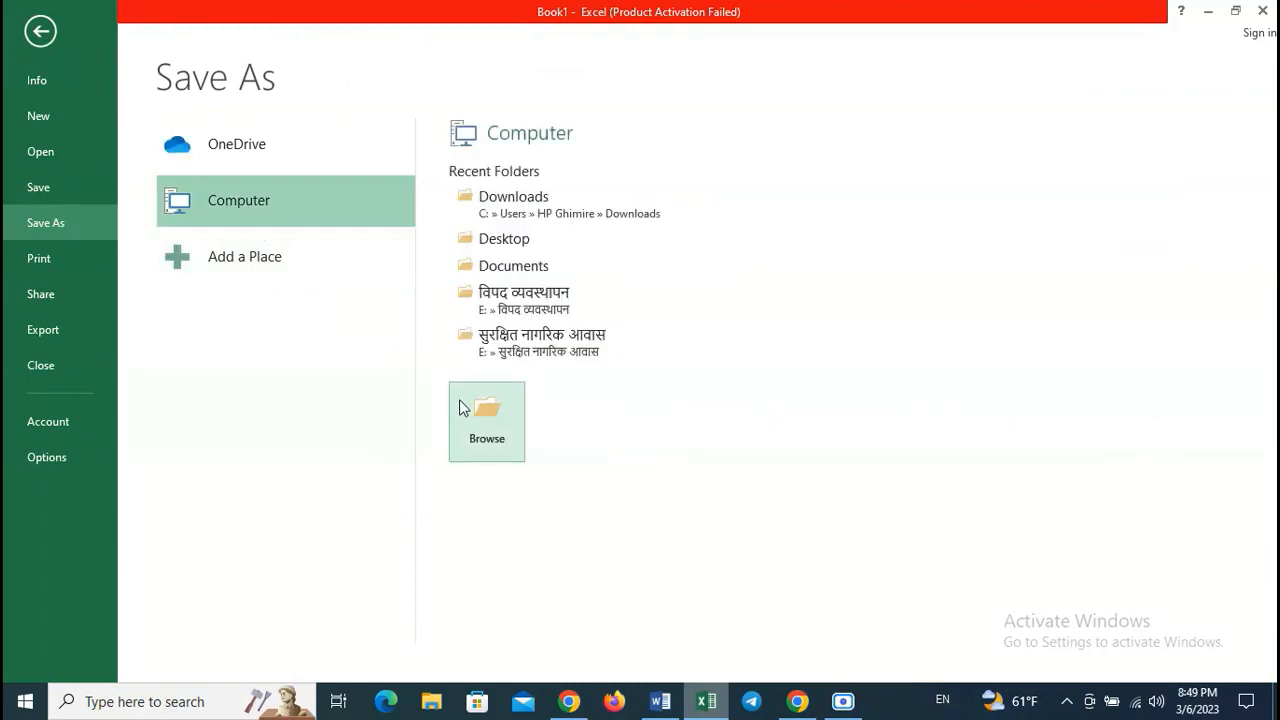
click(466, 409)
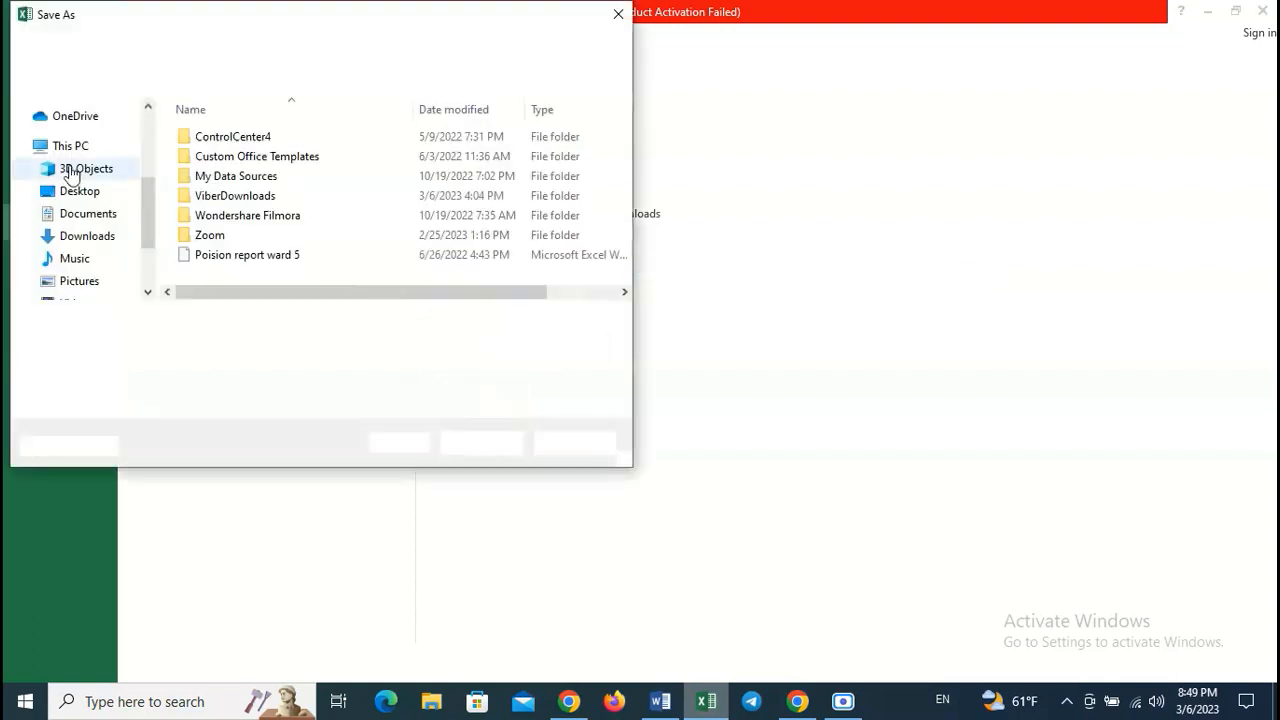
scroll(90, 192, up, 5)
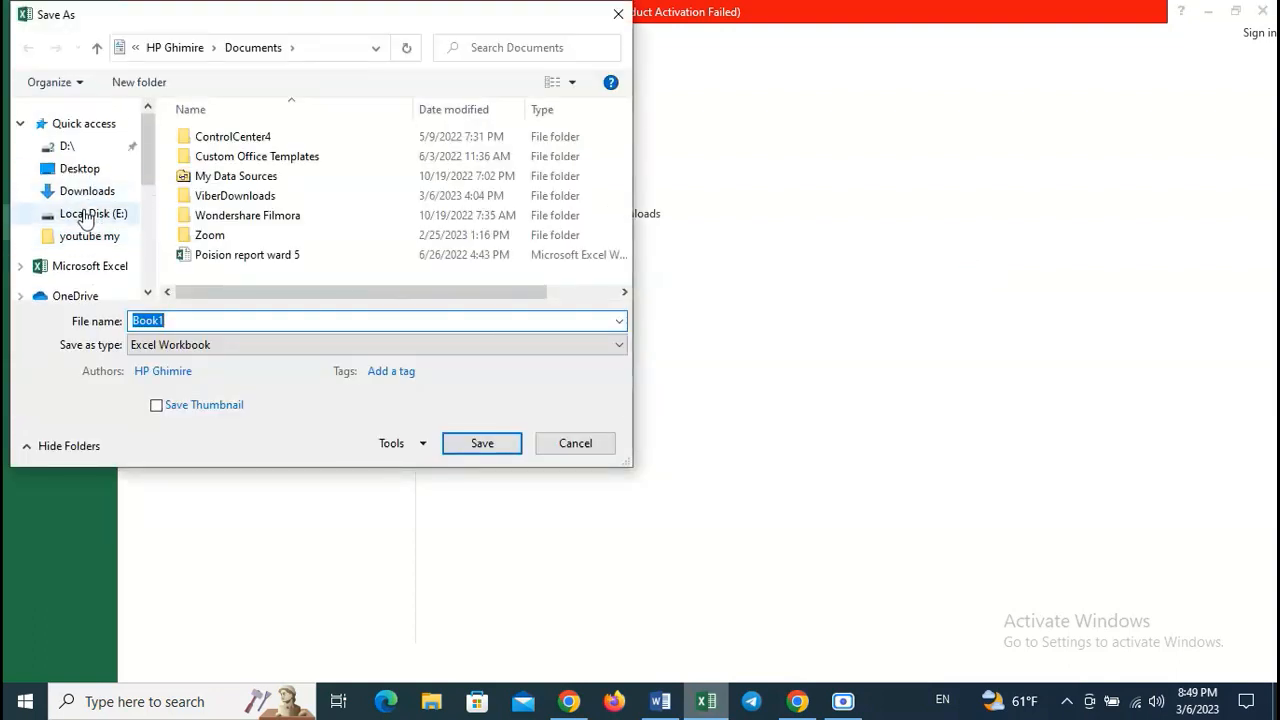
click(86, 176)
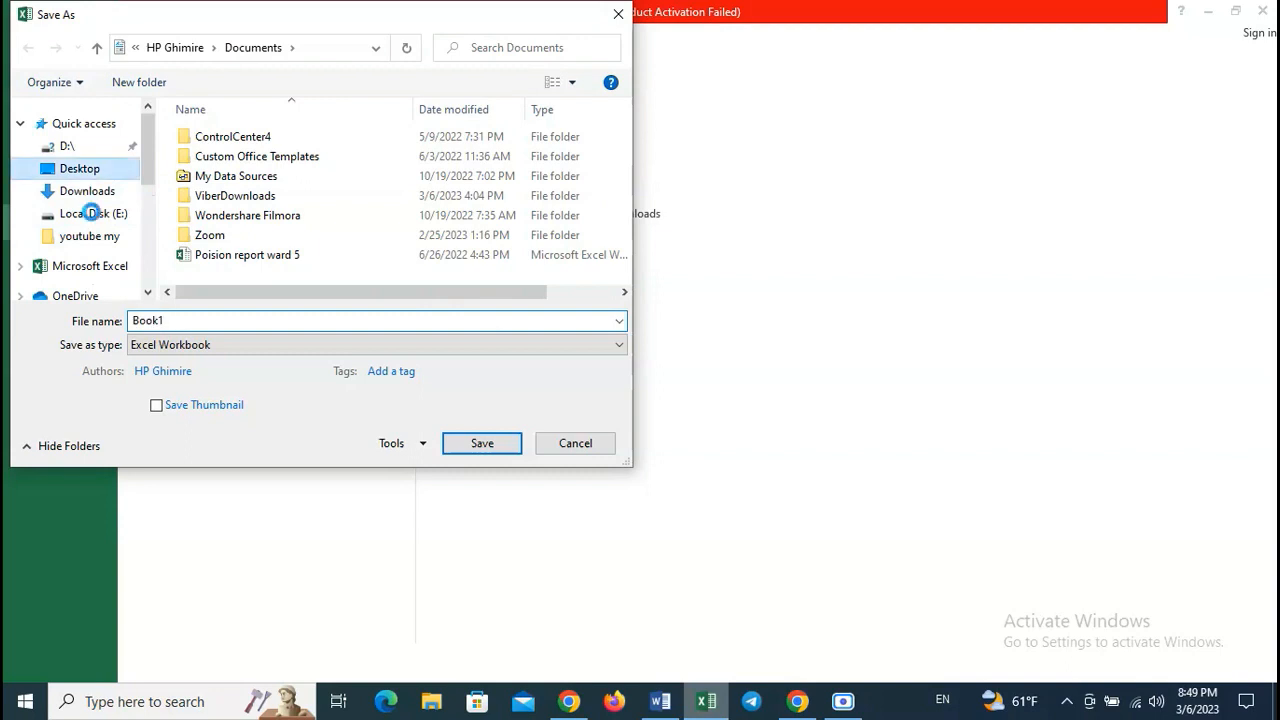
click(92, 213)
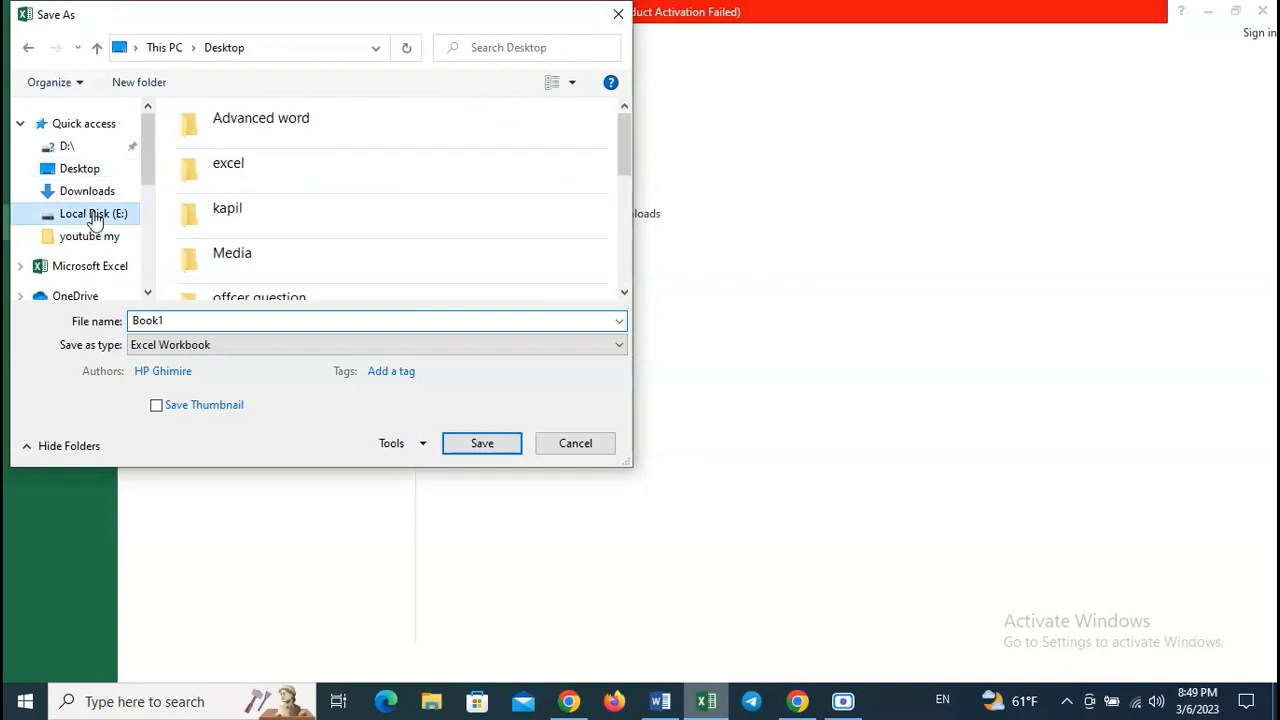
click(236, 321)
text(my)
key(Return)
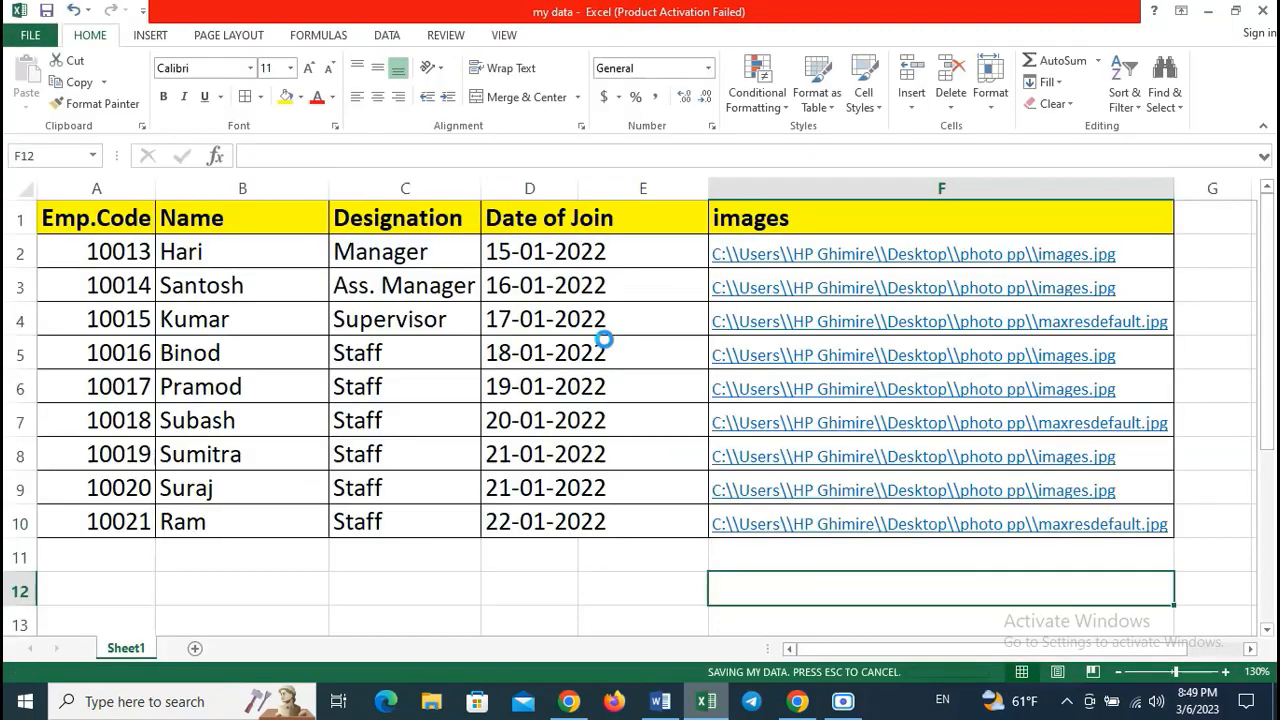
click(1262, 12)
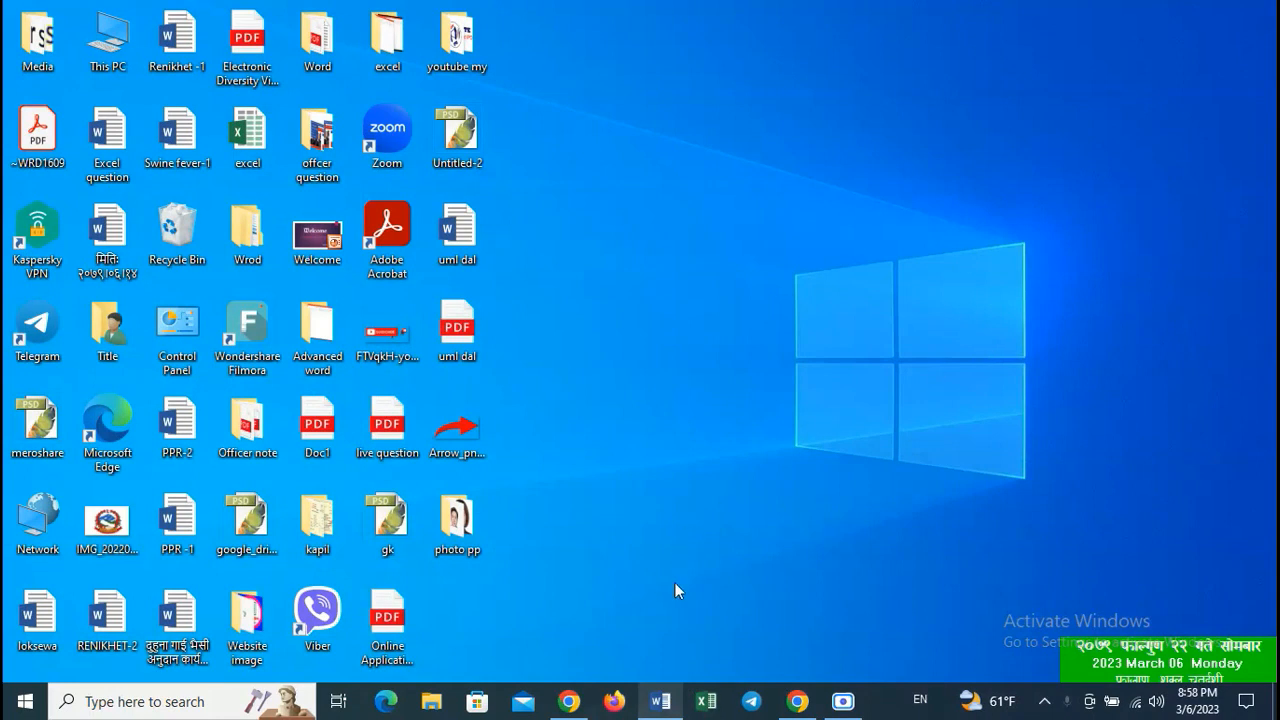
- Switch to the blank Word document, insert a 3x3 table and enlarge its cells to about 2.2 by 3 inches
click(672, 701)
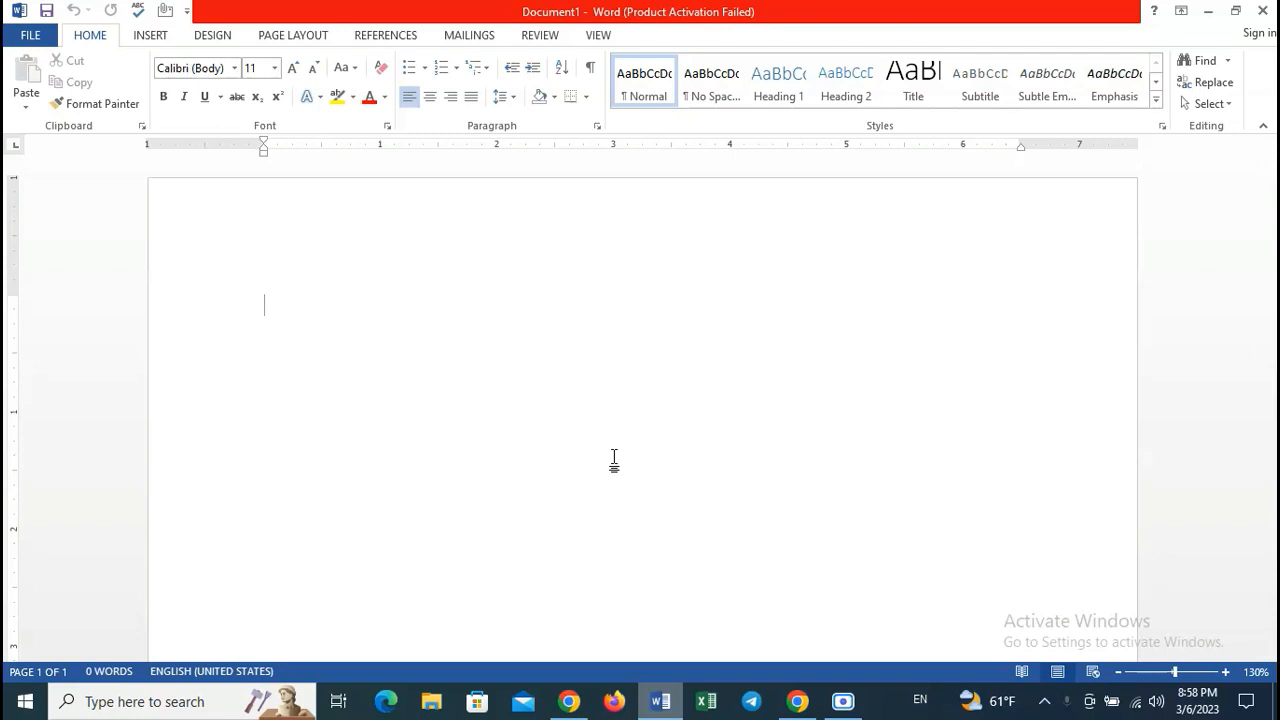
click(146, 38)
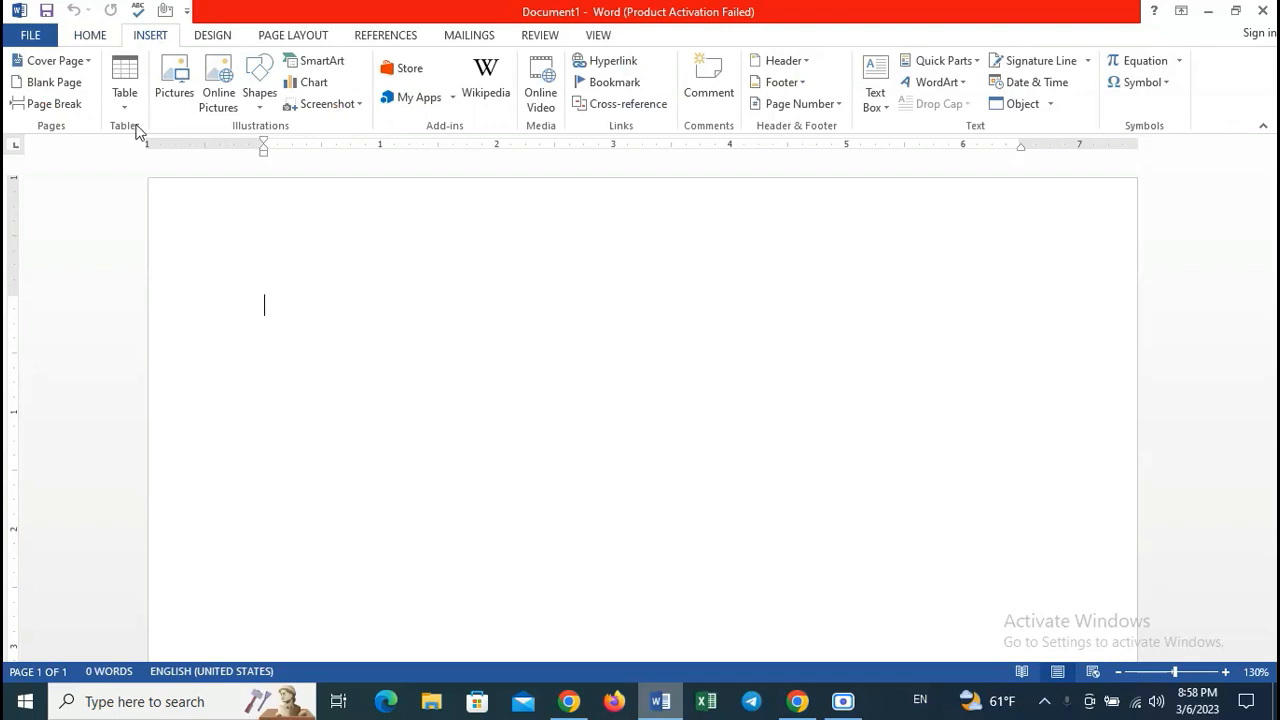
click(128, 100)
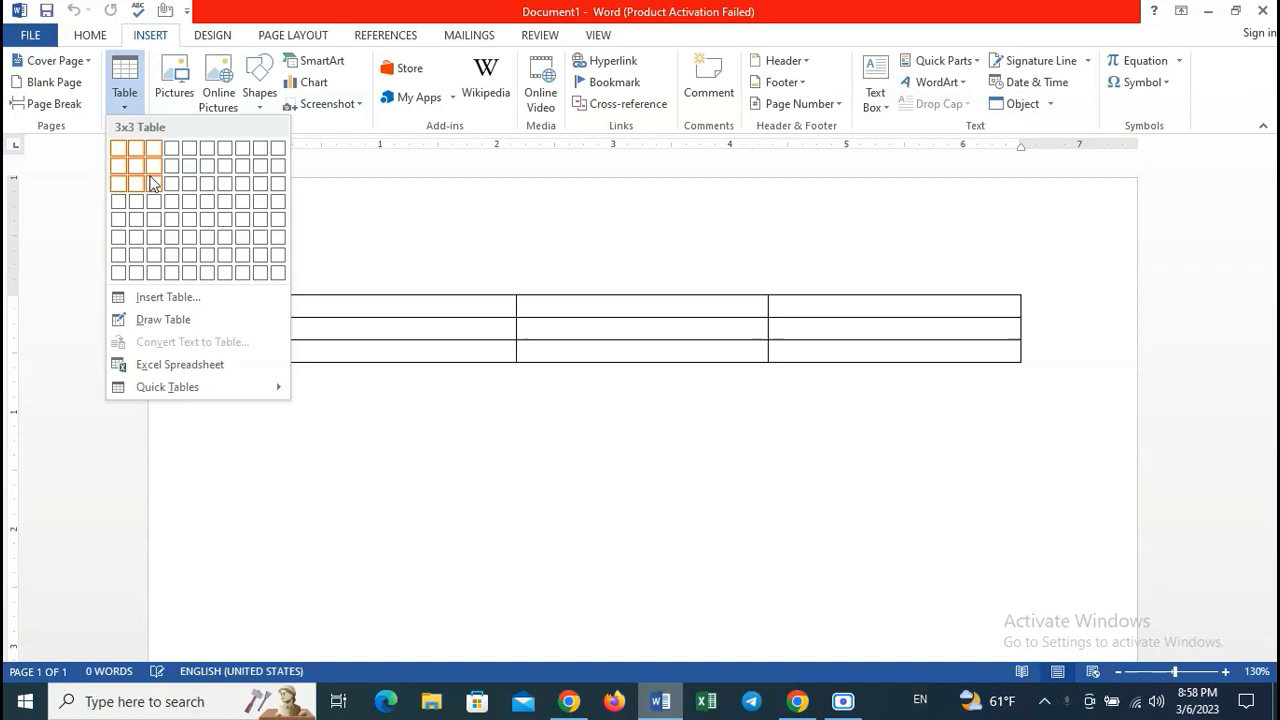
click(152, 184)
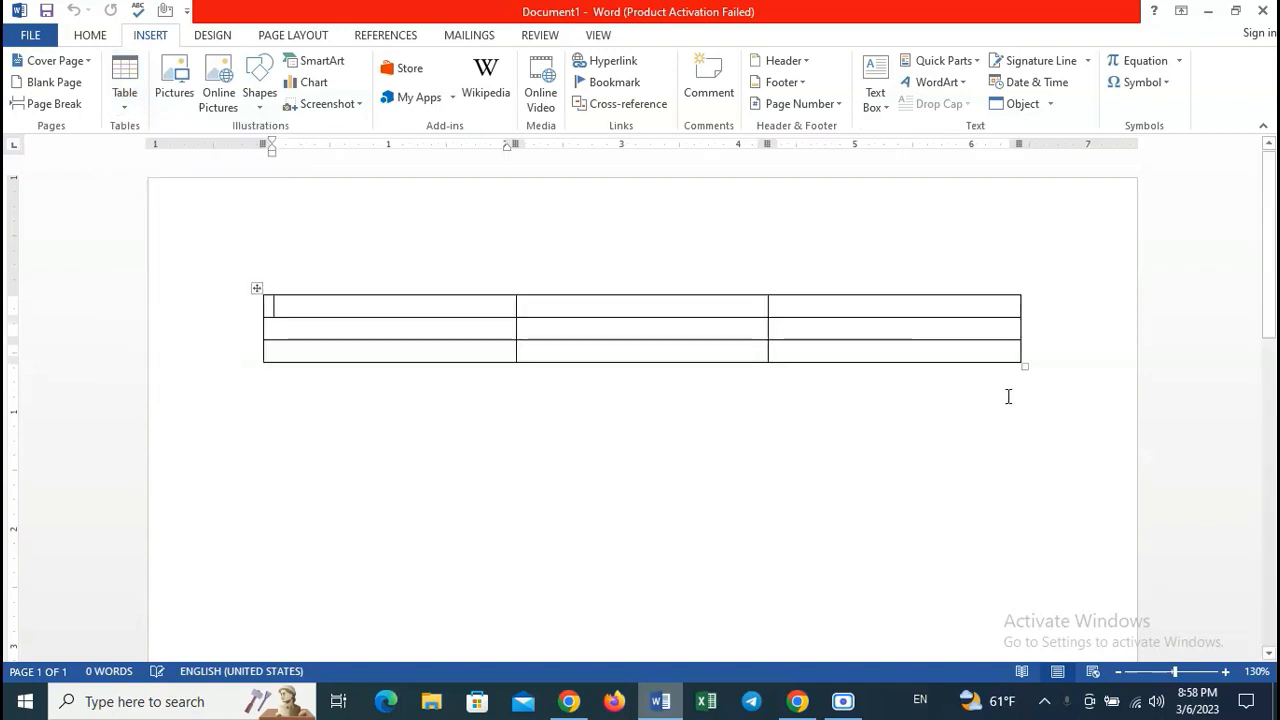
drag(1023, 363, 996, 620)
drag(1019, 541, 1032, 510)
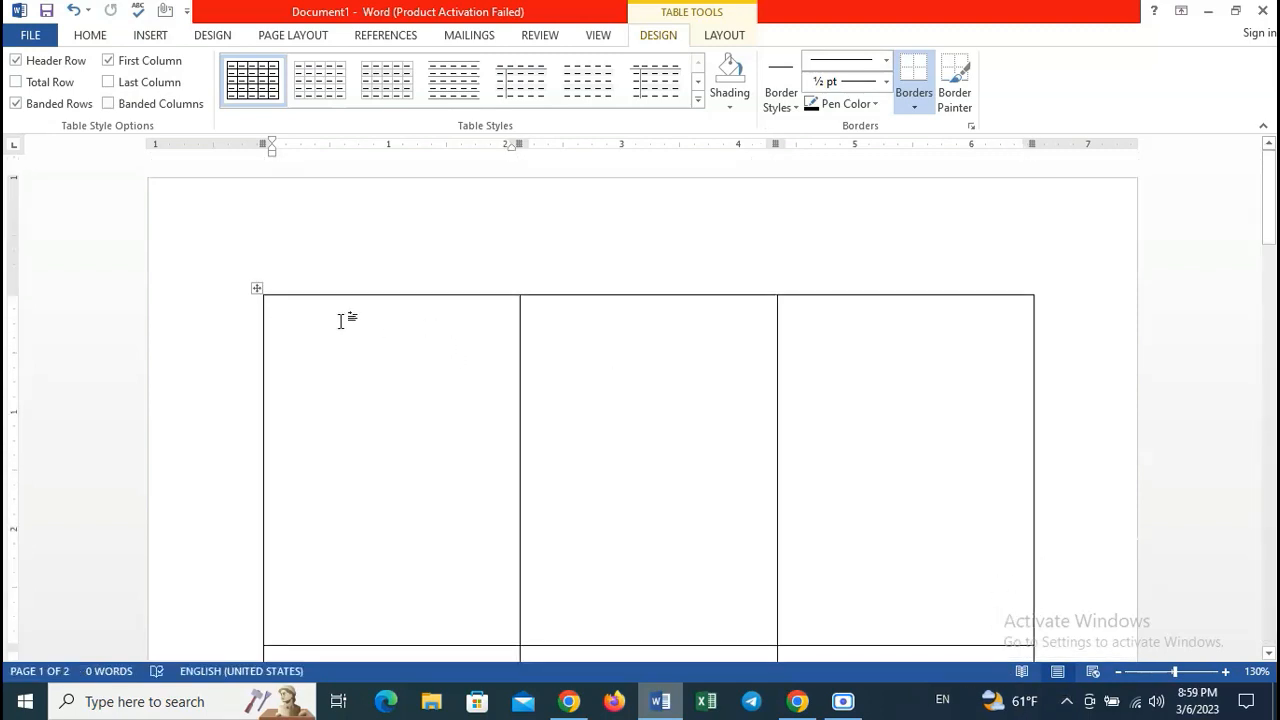
- Draw a rectangle about 0.53" high and 2.02" wide along the upper edge of the table's first cell
click(160, 38)
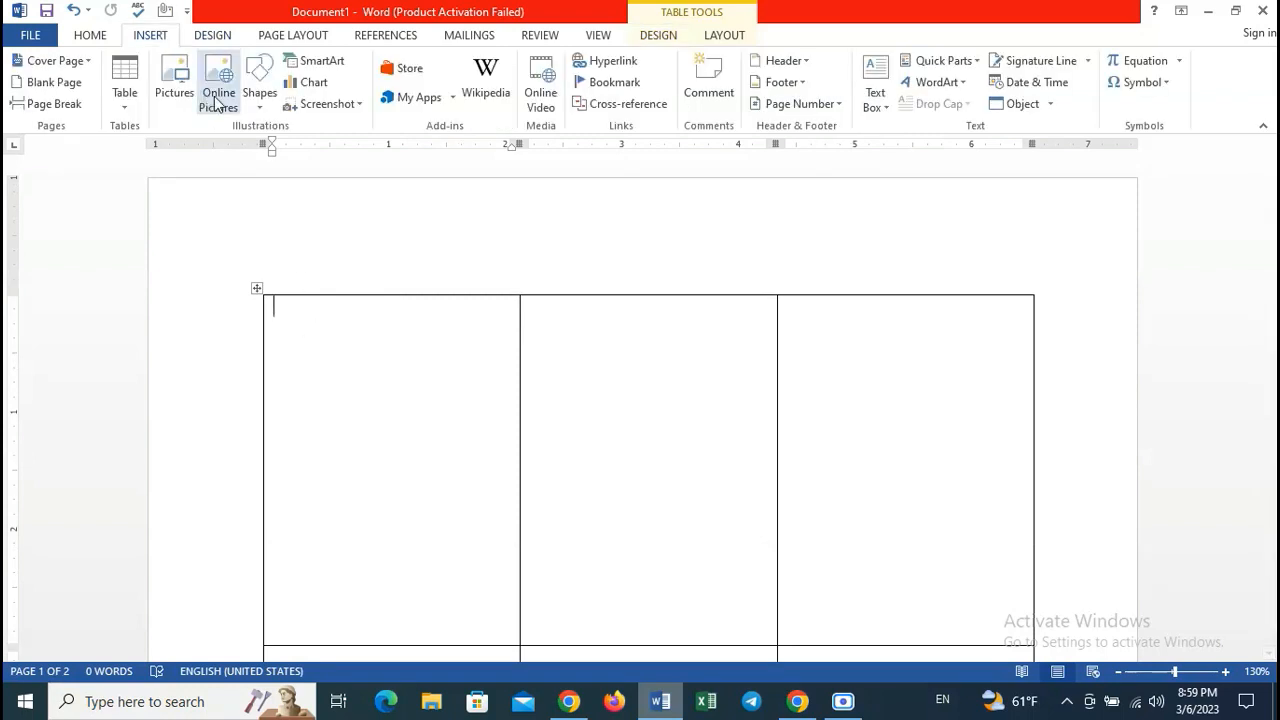
click(263, 110)
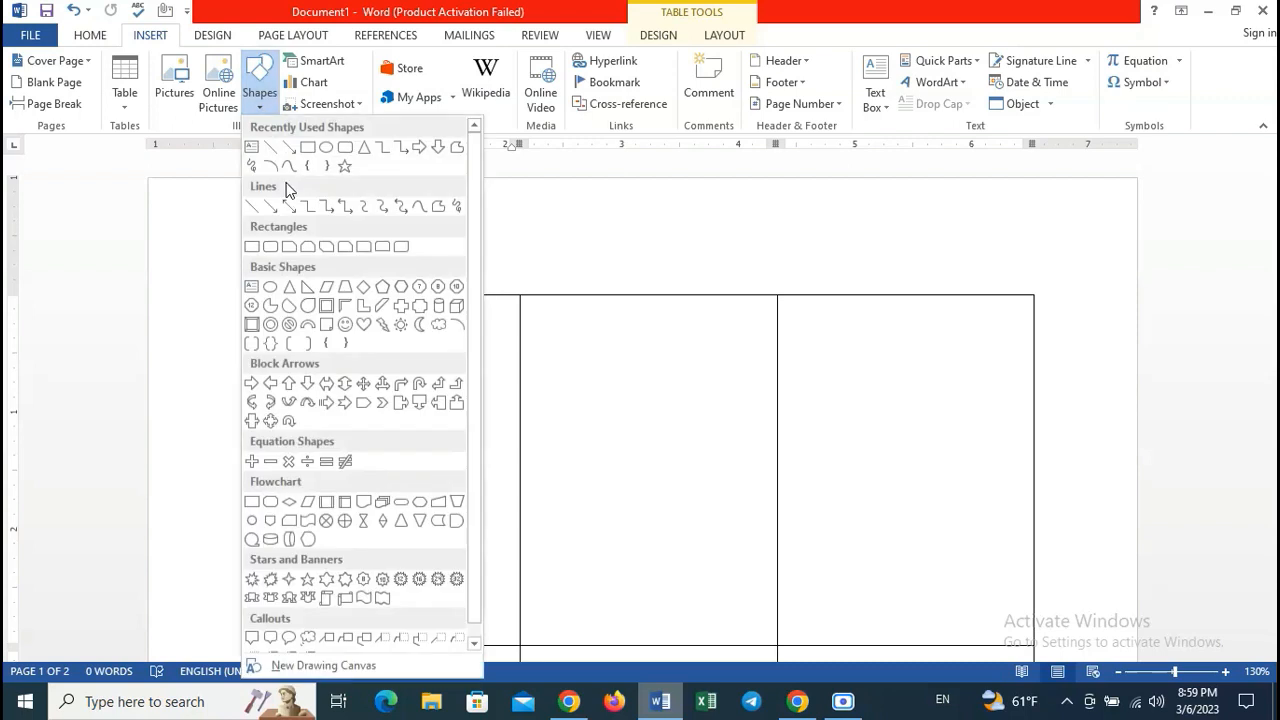
click(309, 150)
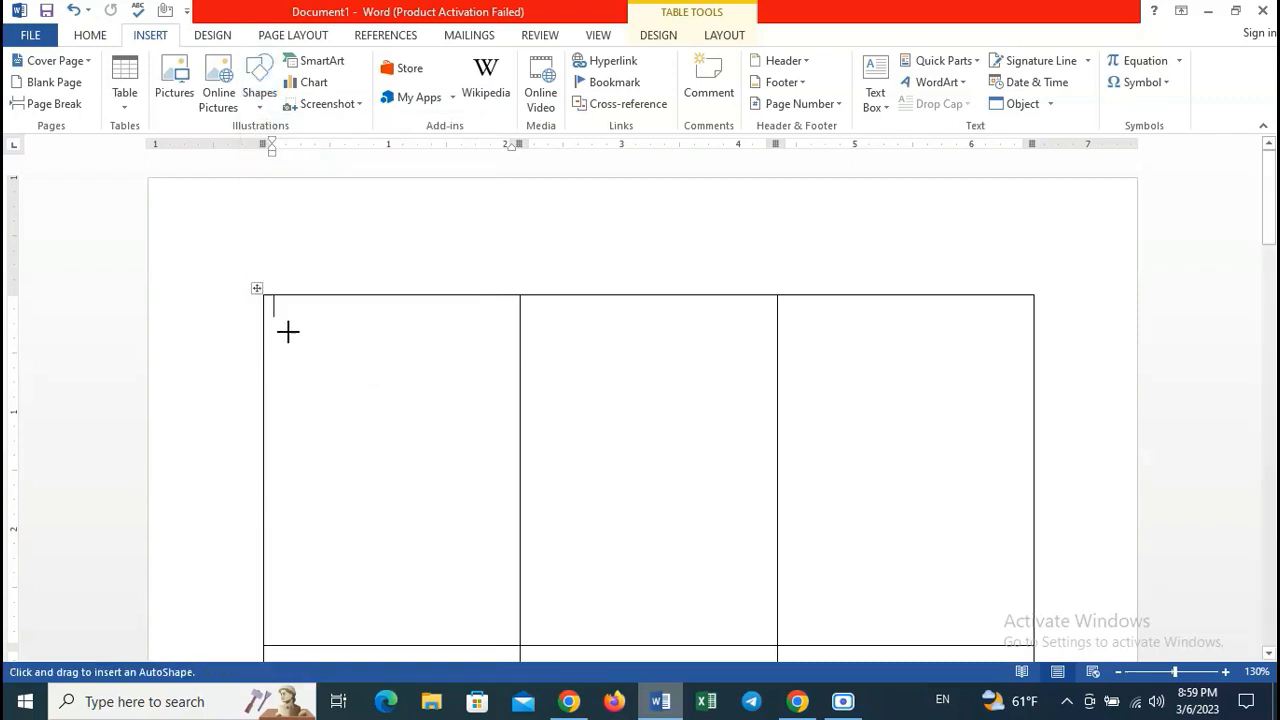
mouse_move(272, 299)
mouse_down()
mouse_move(340, 343)
mouse_move(505, 348)
mouse_move(391, 369)
mouse_up()
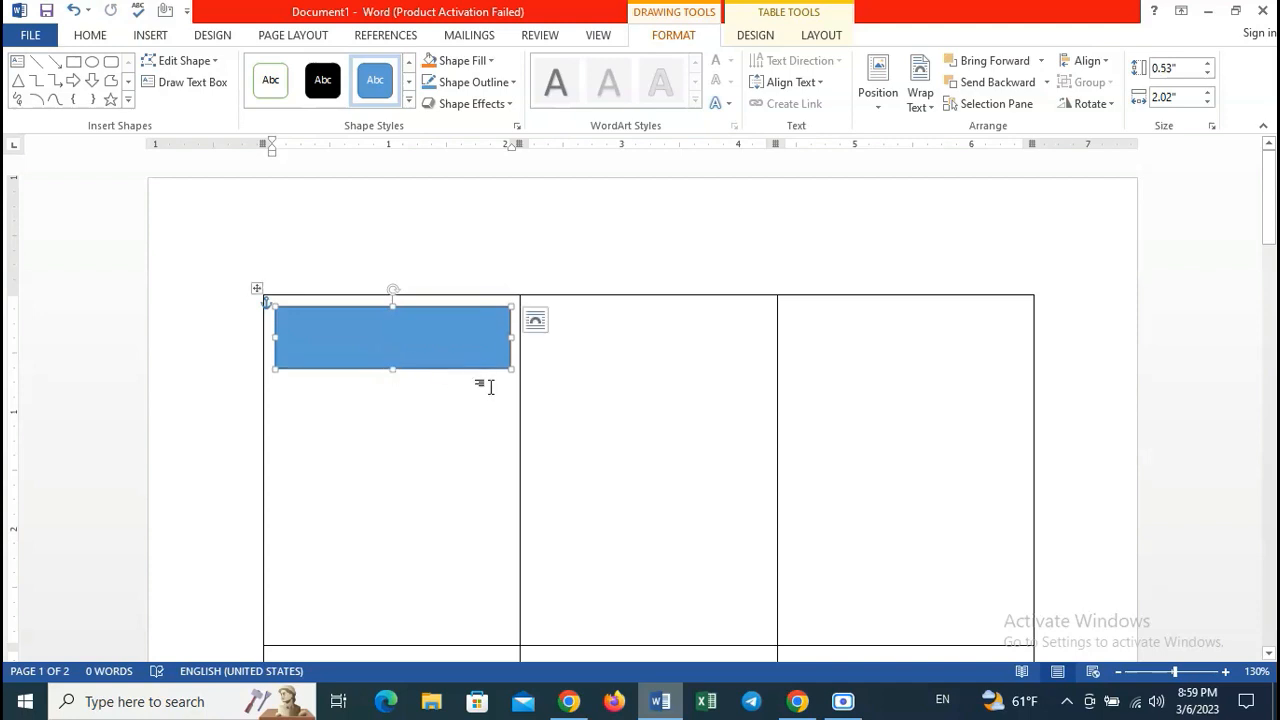
- Add the text "Yoho Technical Family" with "(The Technical Point)" on a second line inside the rectangle
scroll(490, 387, up, 4)
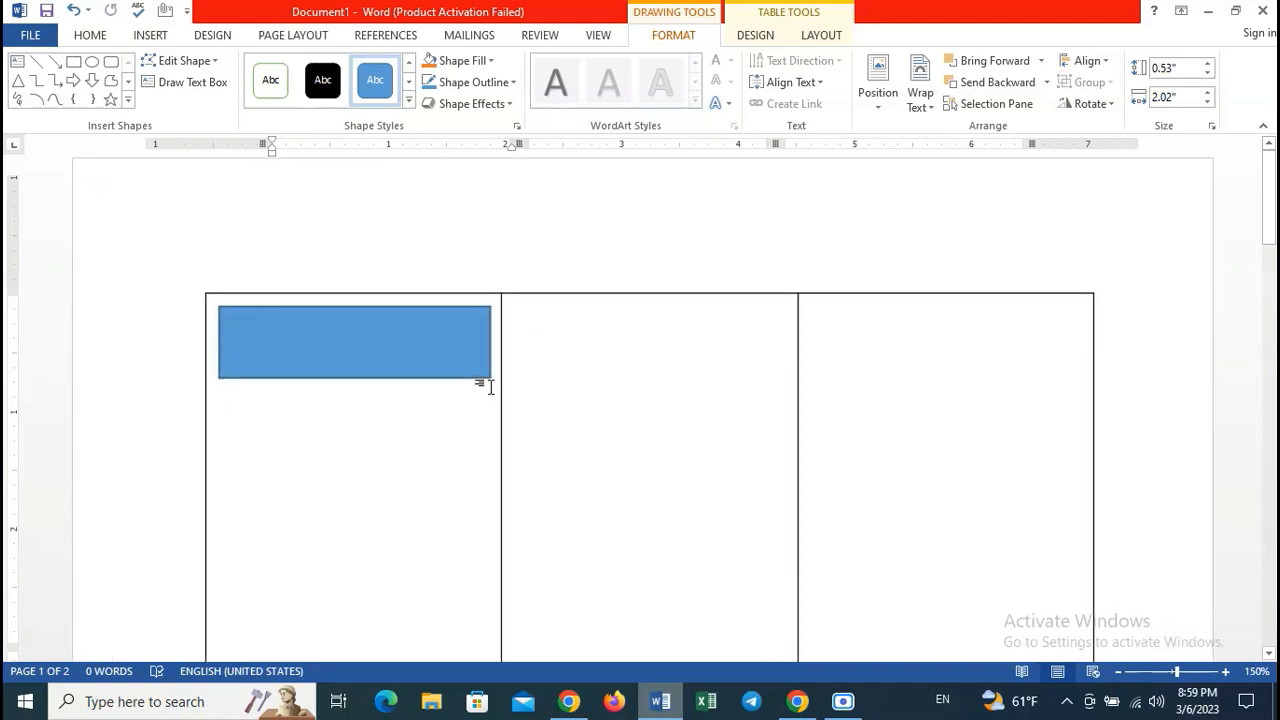
right_click(366, 346)
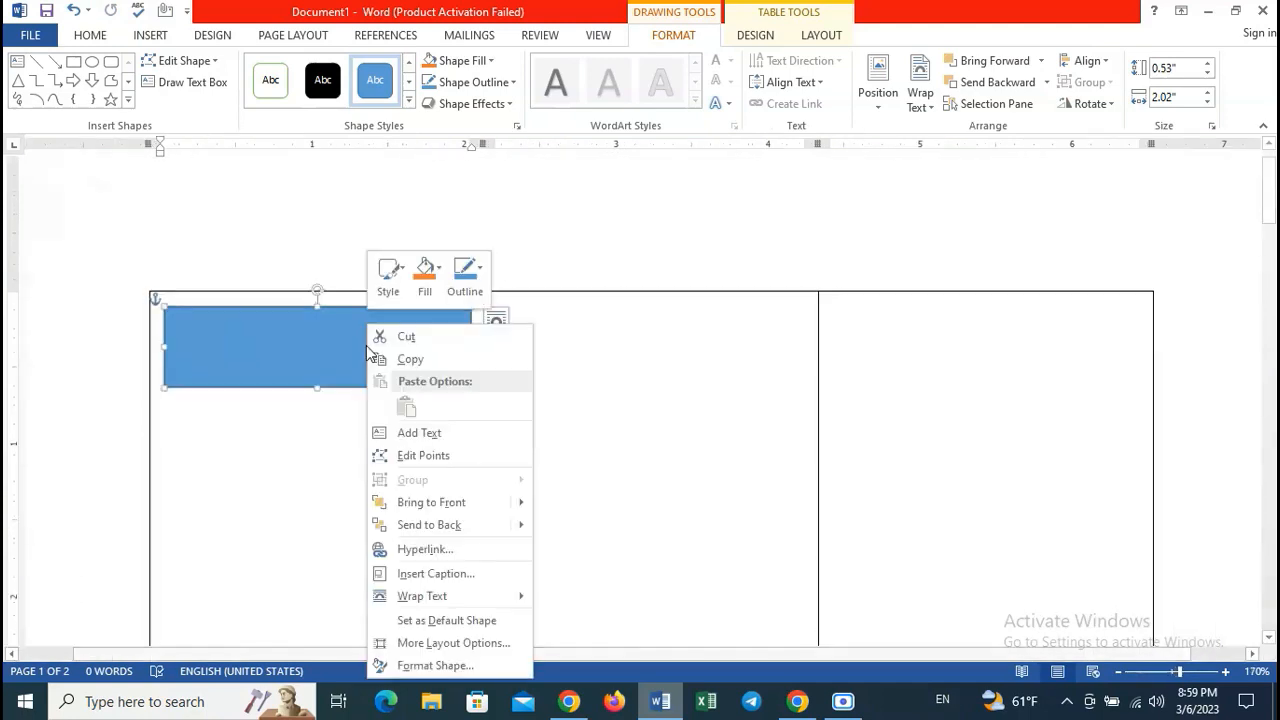
click(427, 440)
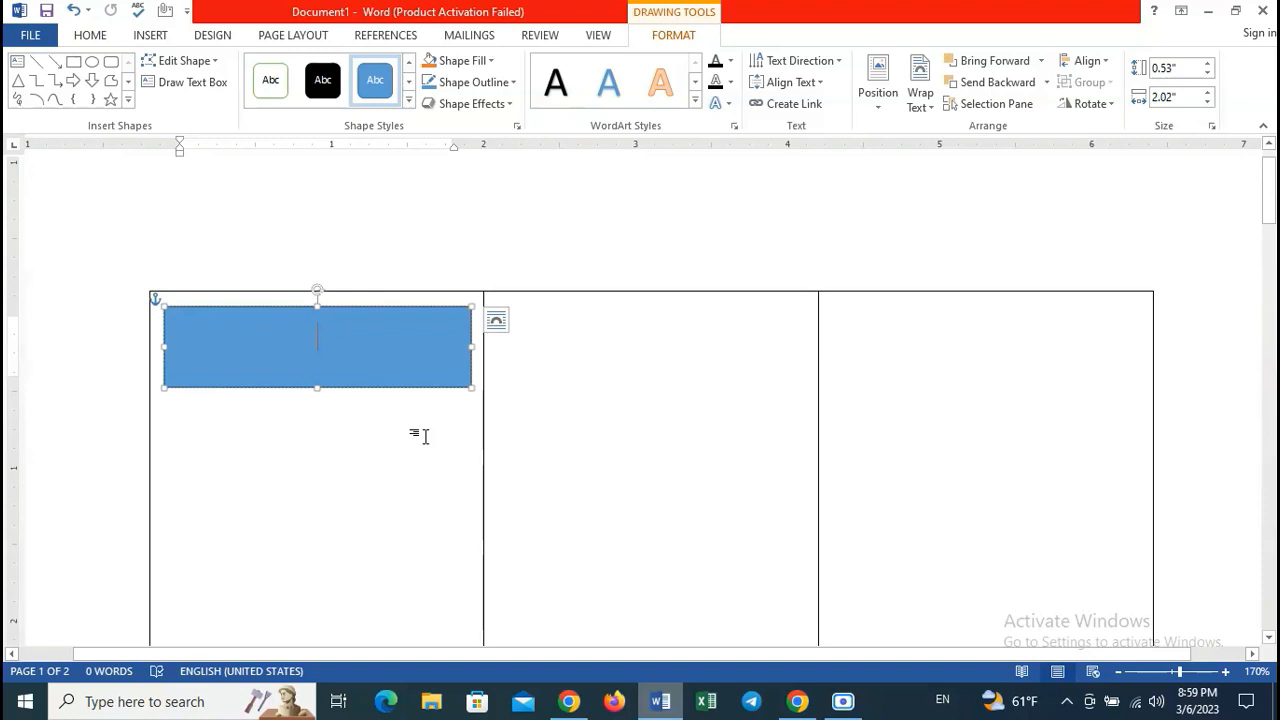
text(Yoho Technical Family)
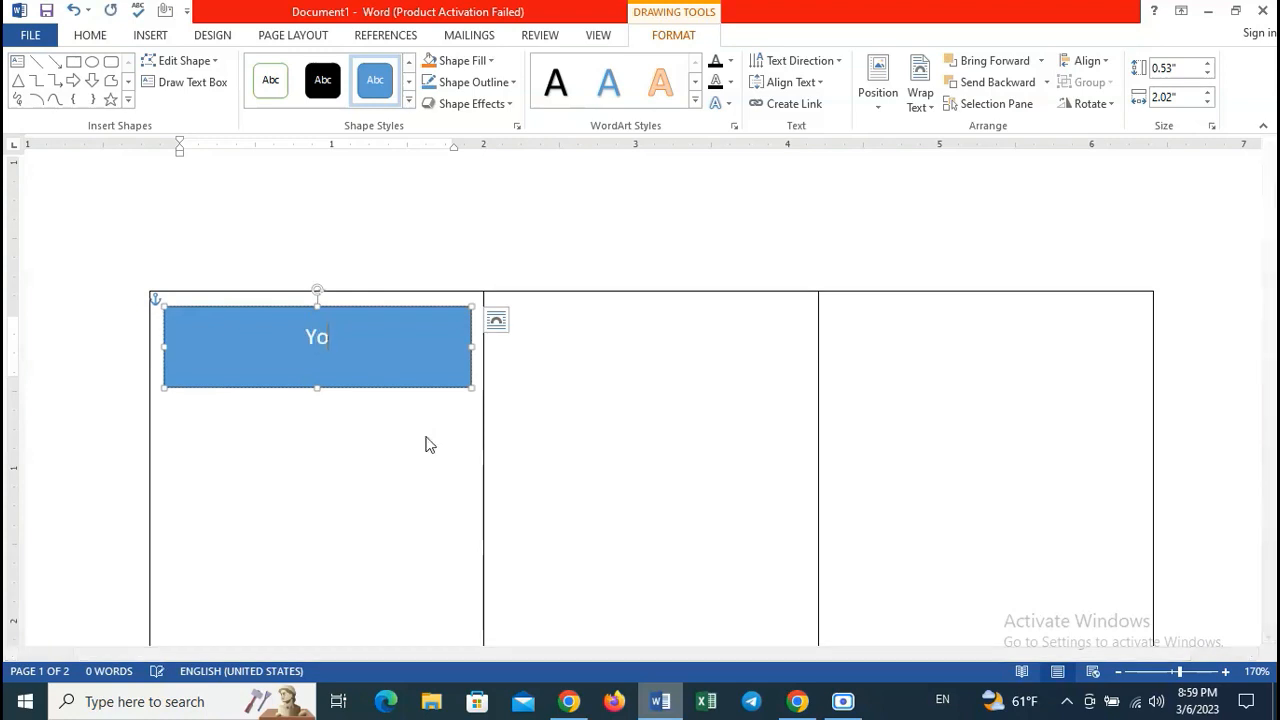
key(Return)
text((The Technical Point))
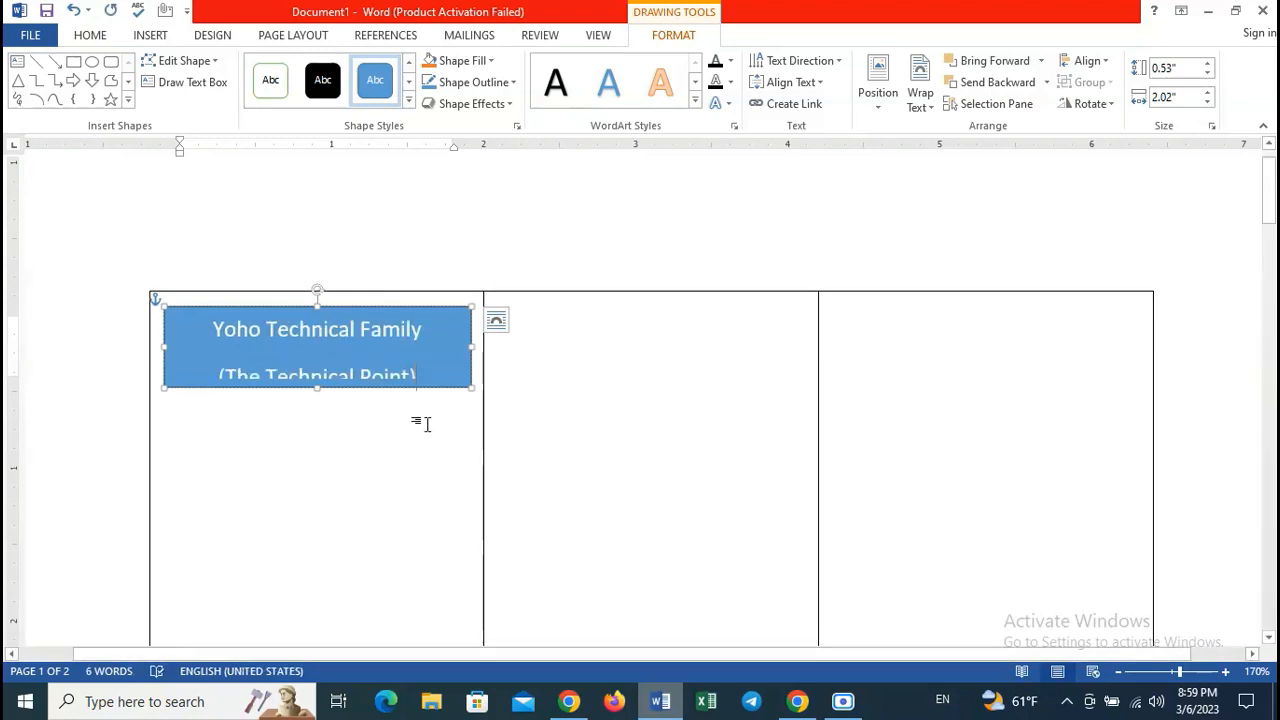
- Remove the space after the paragraphs for both lines of the rectangle's header text
key(ctrl+a)
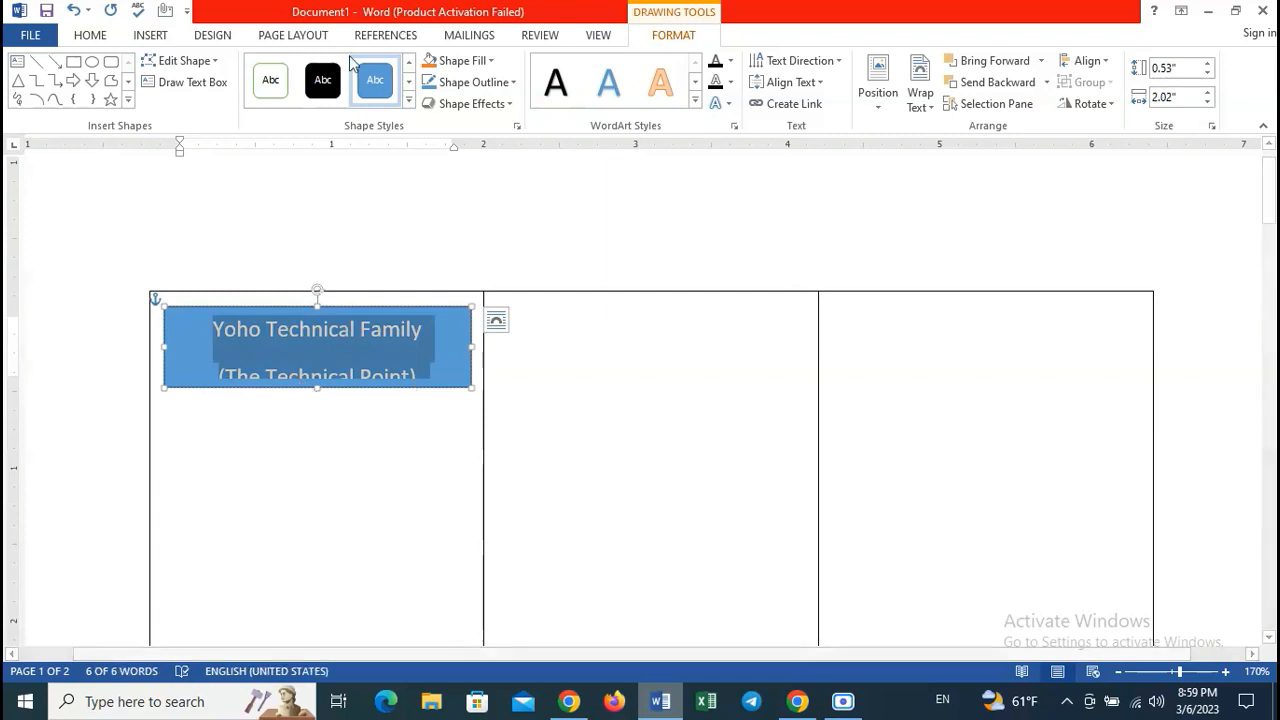
click(92, 36)
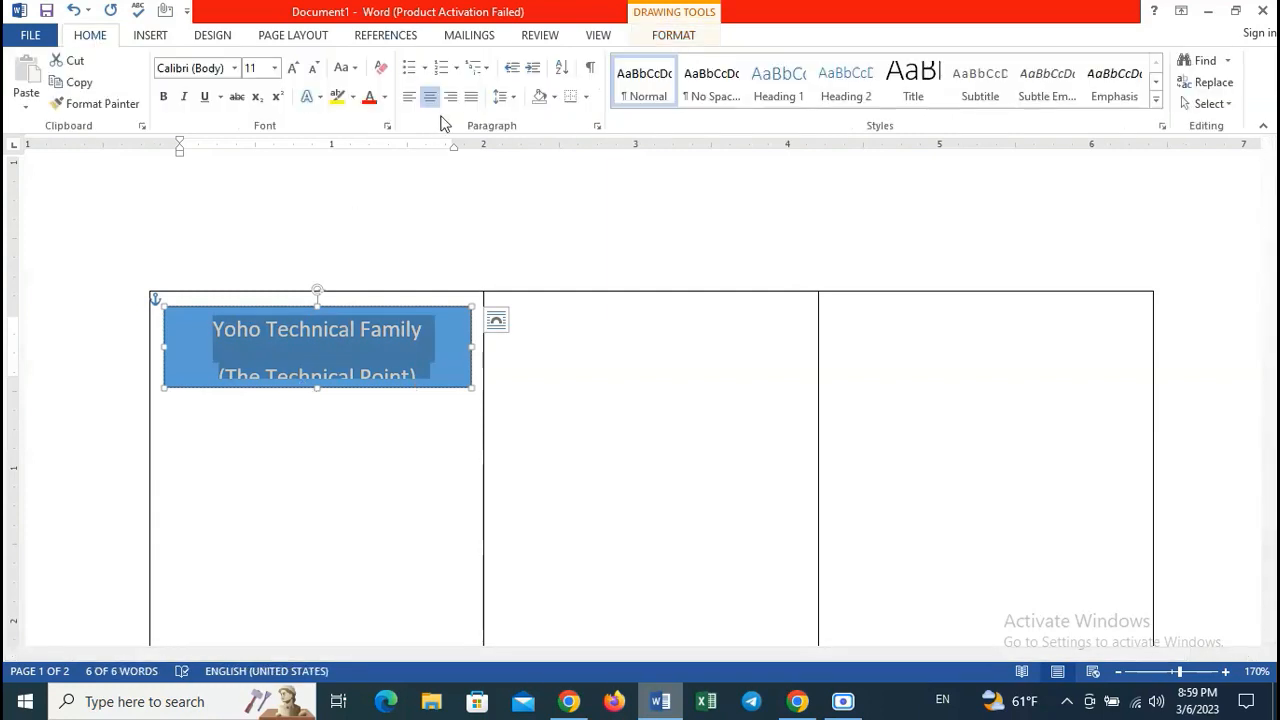
click(505, 97)
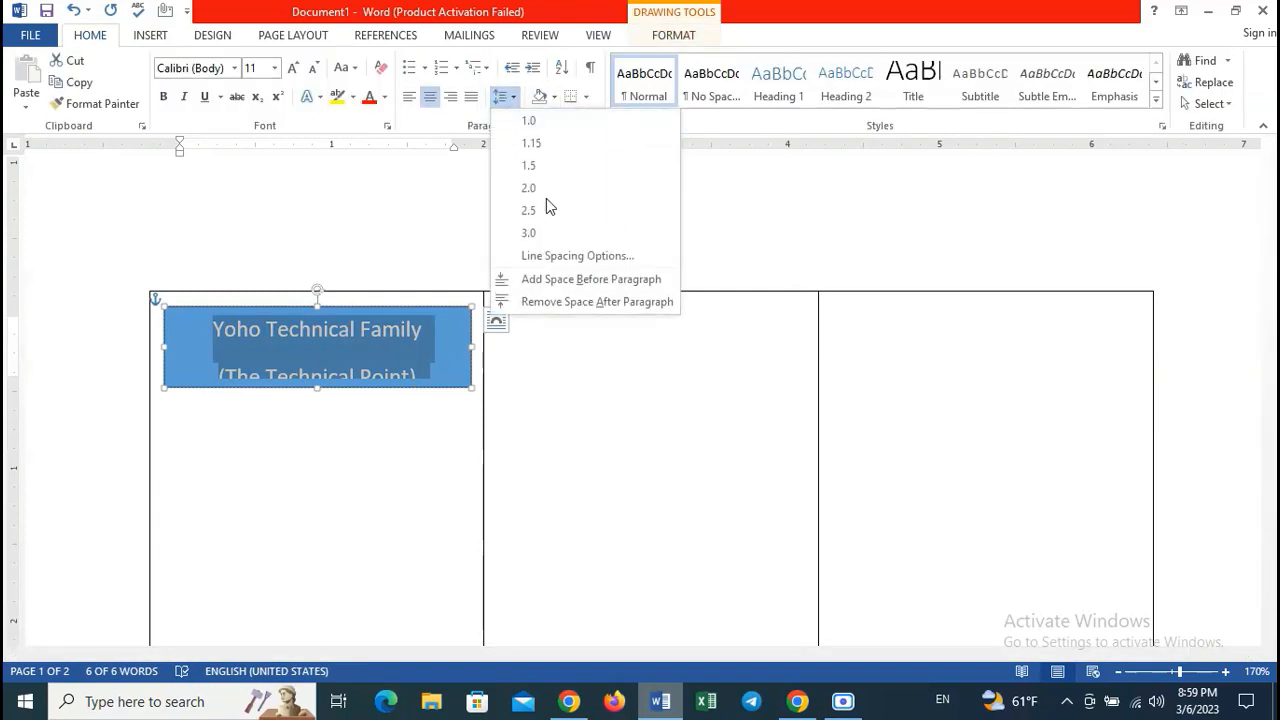
click(570, 302)
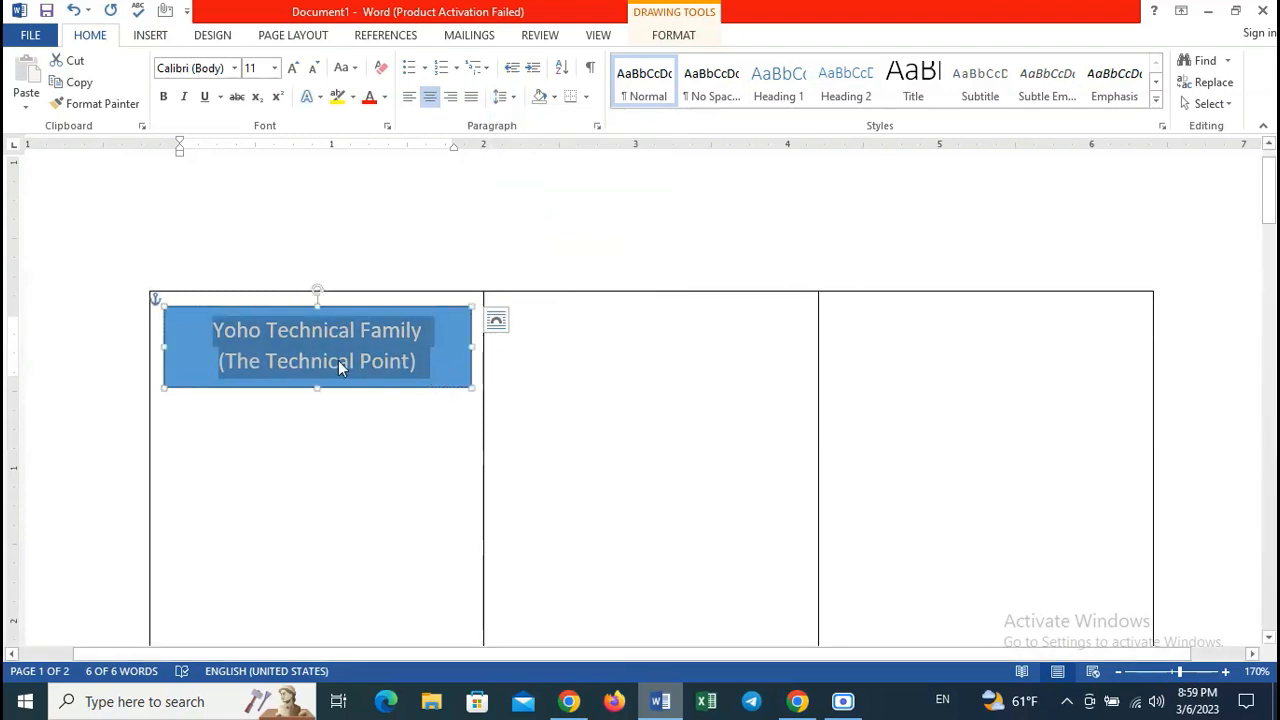
- Set the font size of the "(The Technical Point)" line in the header rectangle to 10
click(462, 363)
drag(425, 366, 216, 361)
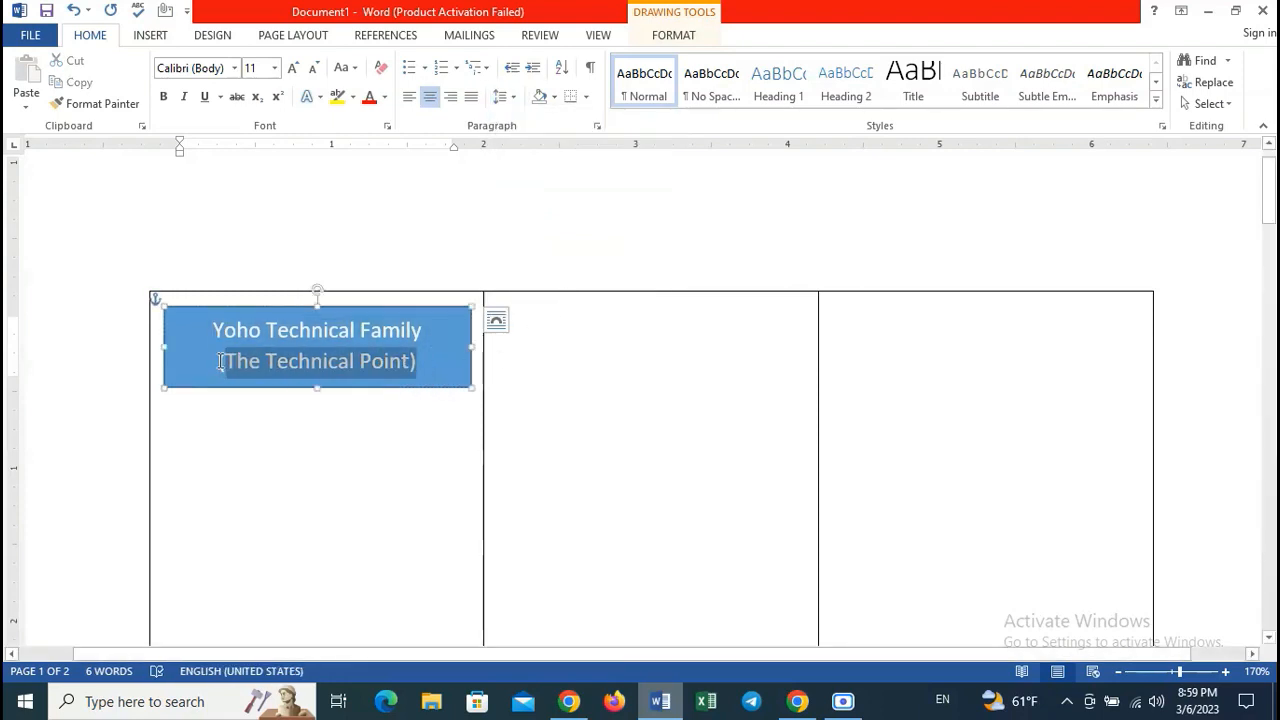
click(313, 68)
click(313, 68)
click(274, 68)
click(258, 124)
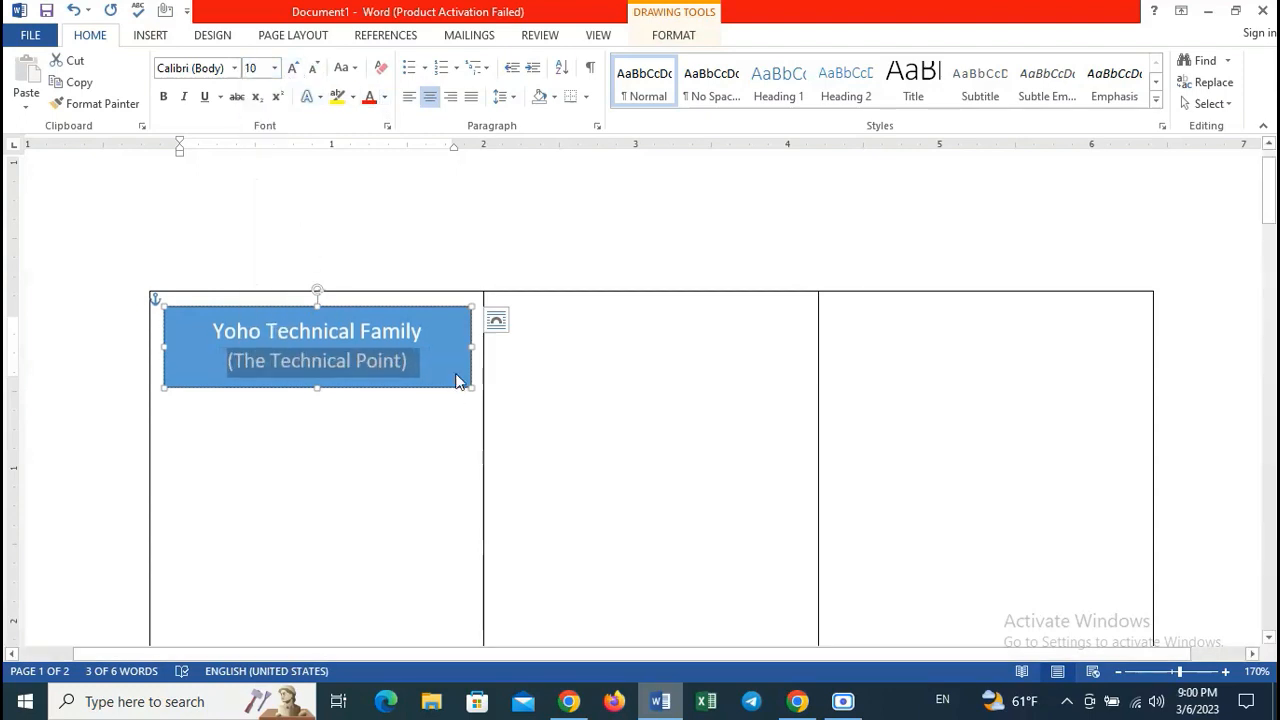
- Fill the header rectangle with standard green and remove its outline
click(673, 36)
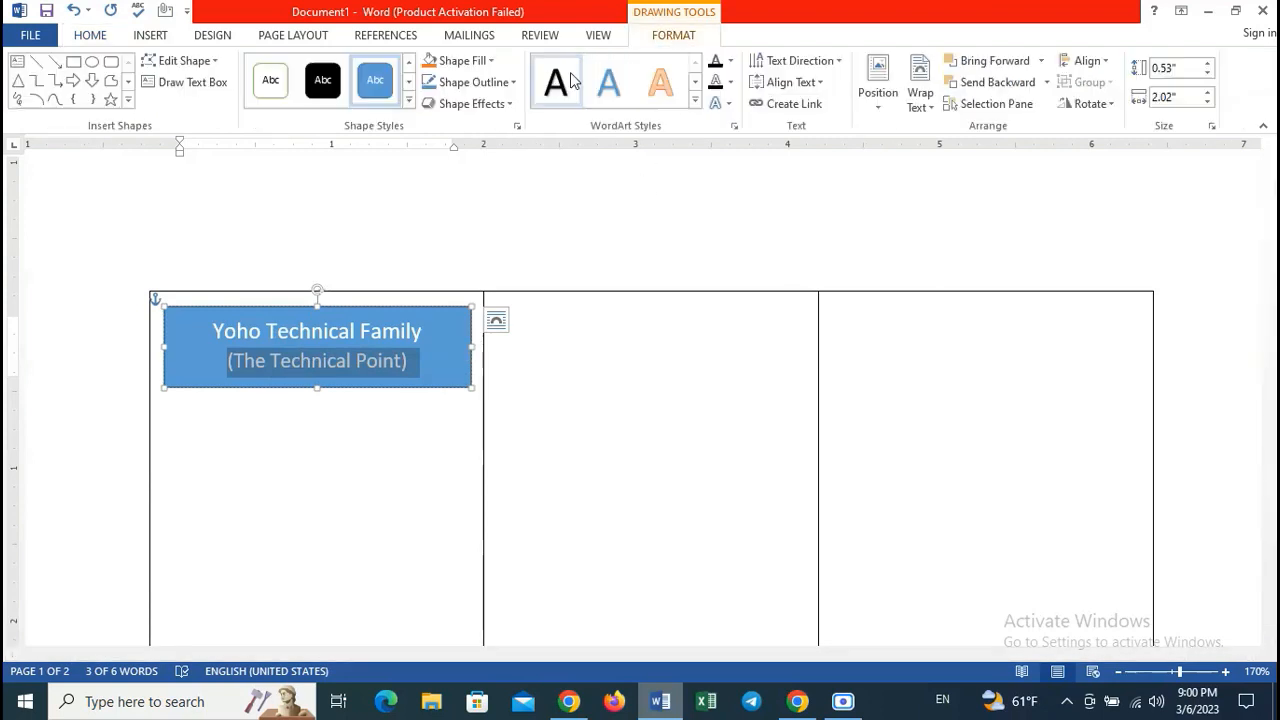
click(484, 66)
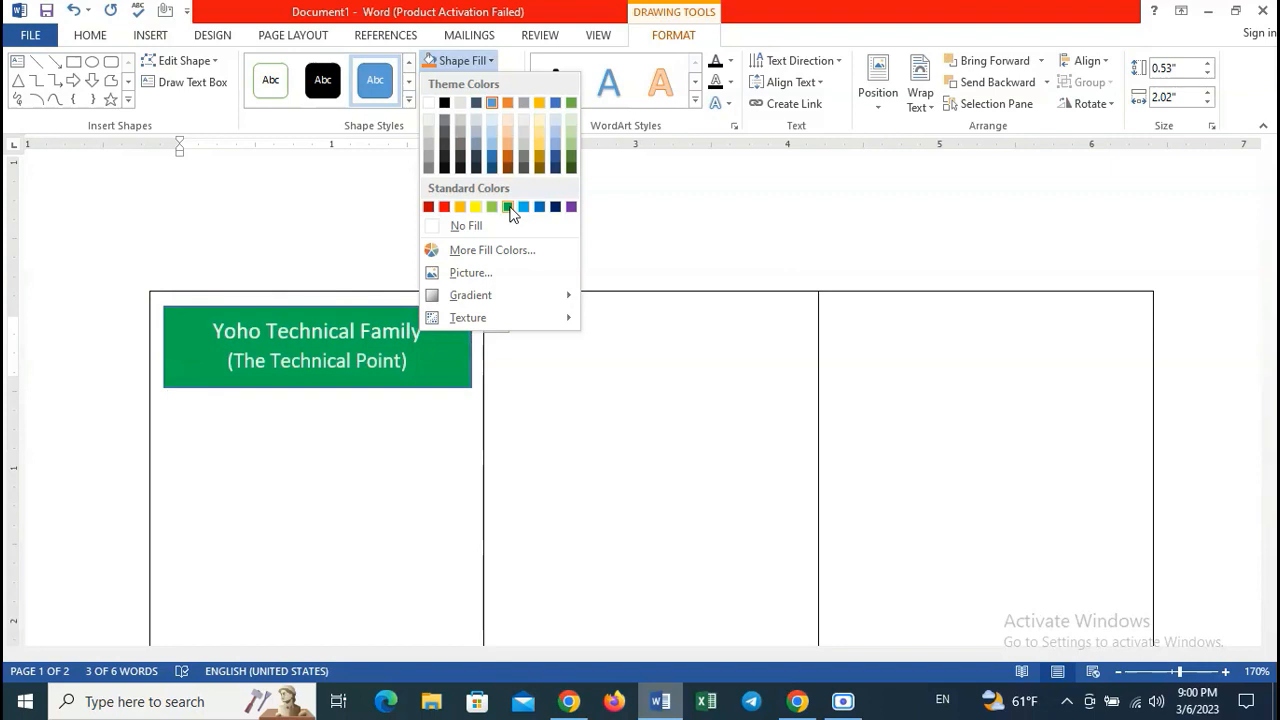
click(510, 207)
click(490, 82)
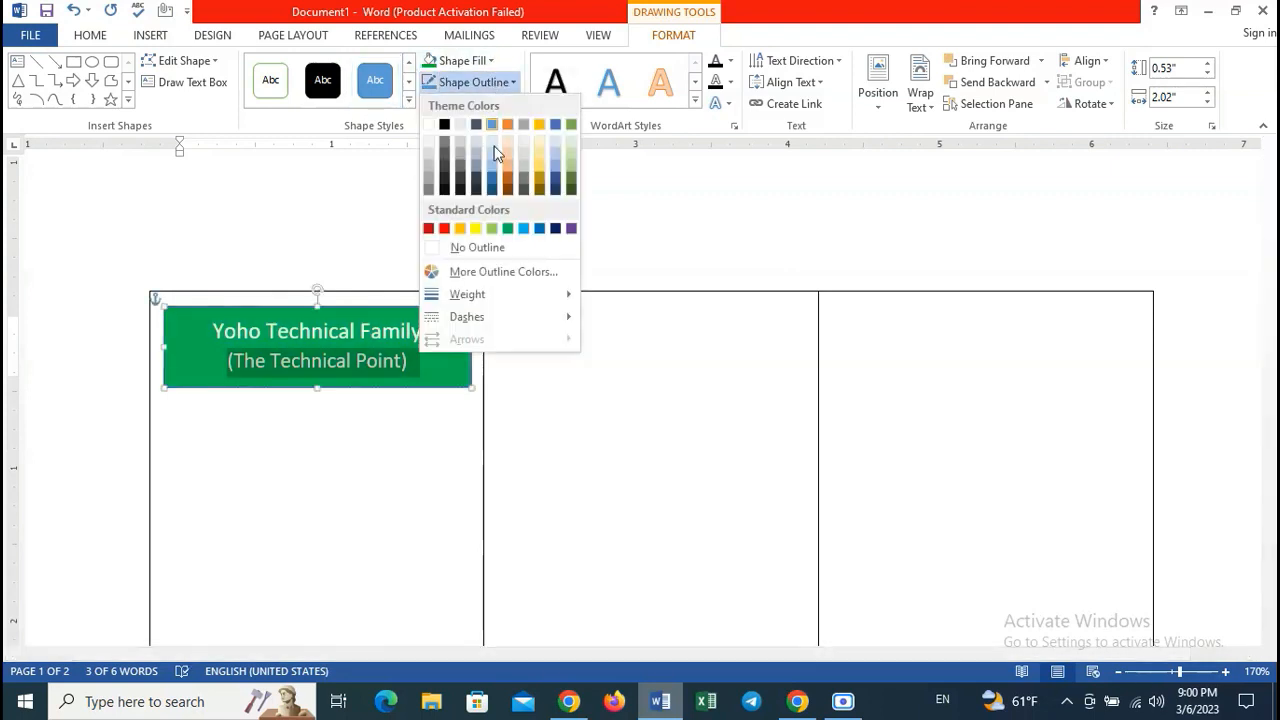
click(497, 246)
click(386, 503)
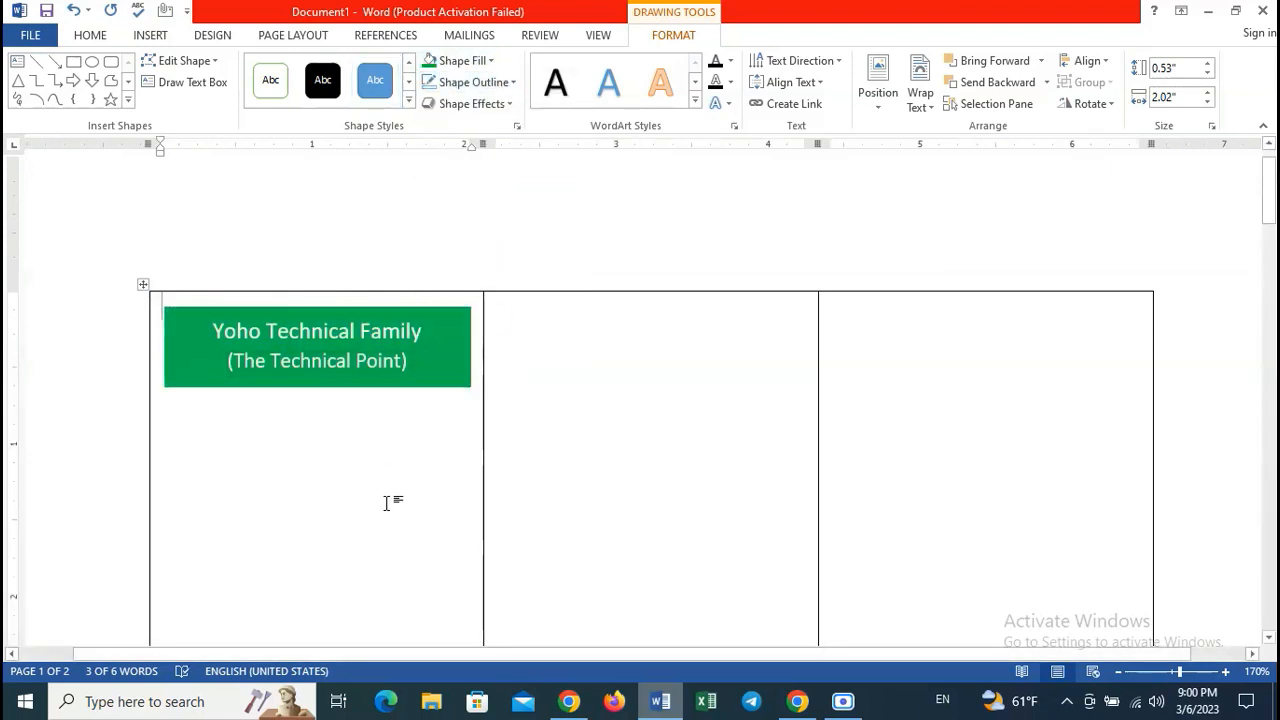
- Nudge the green header rectangle slightly upward, closer to the upper border of the first cell
click(426, 384)
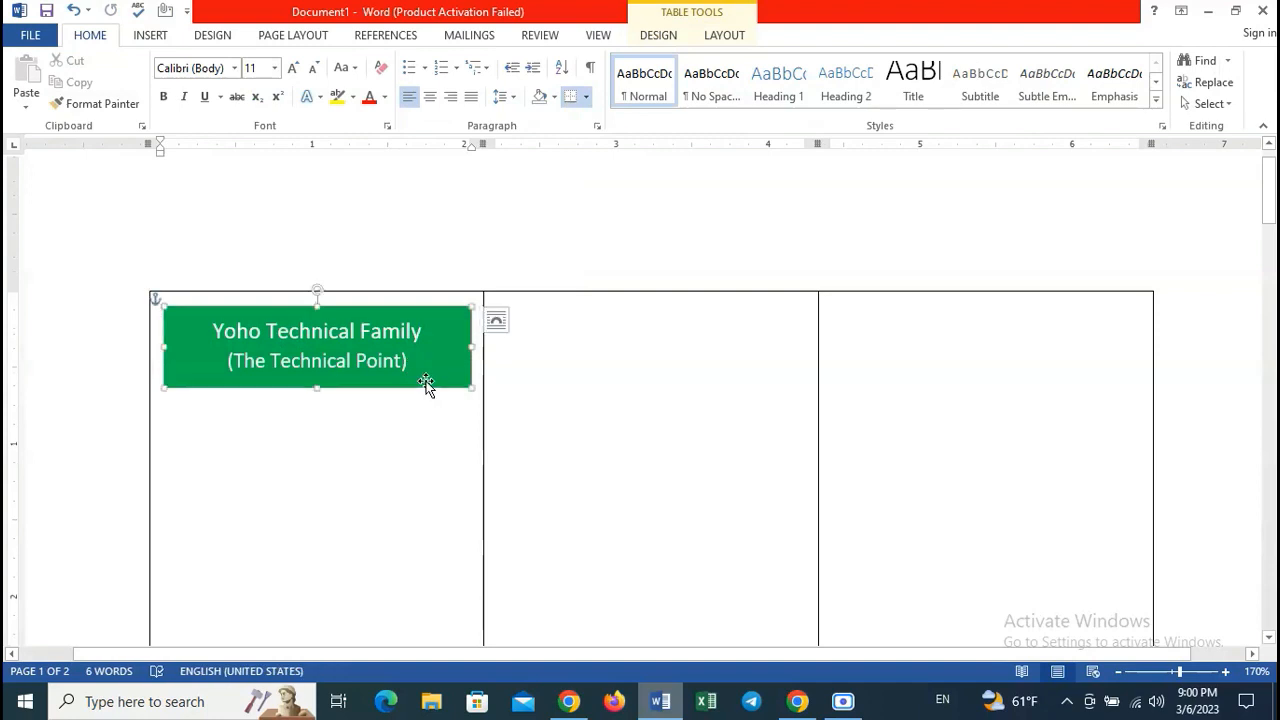
key(Up)
key(Up)
key(Up)
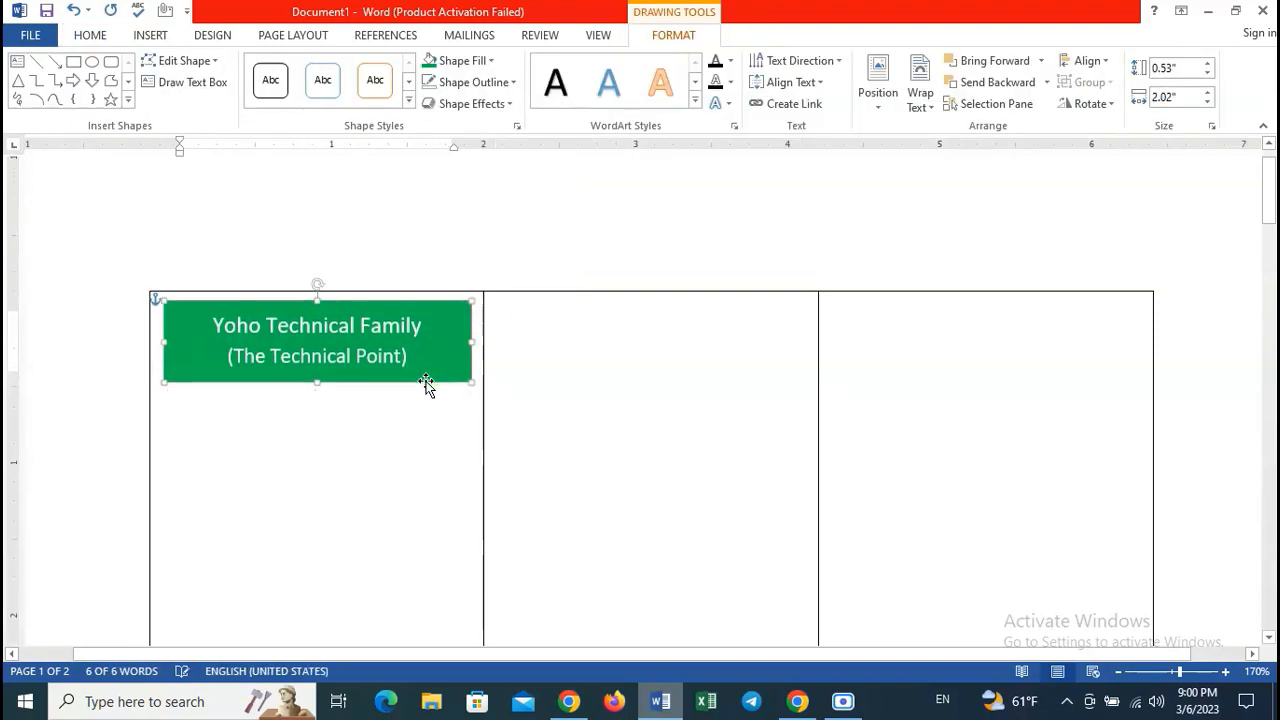
click(382, 548)
- Draw a rectangle about 0.98" high and 2.07" wide across the lower part of the first cell
scroll(403, 558, down, 3)
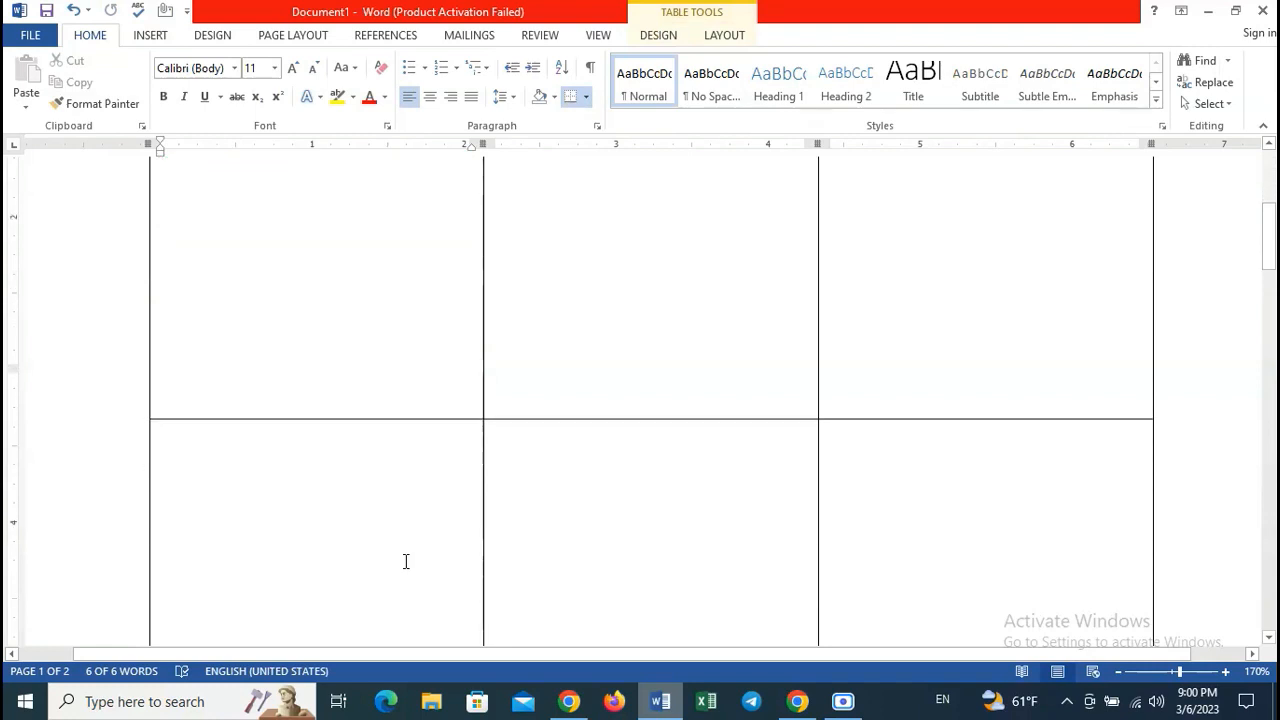
click(150, 37)
click(258, 98)
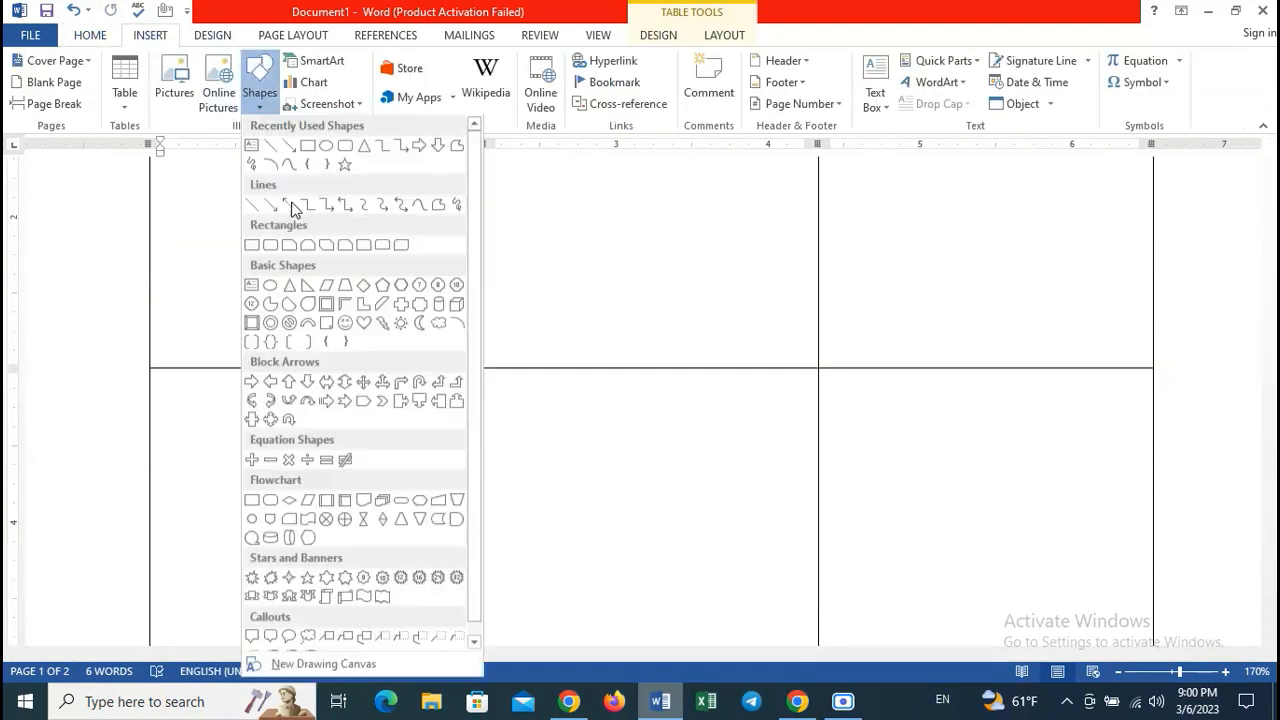
click(306, 162)
scroll(202, 340, up, 1)
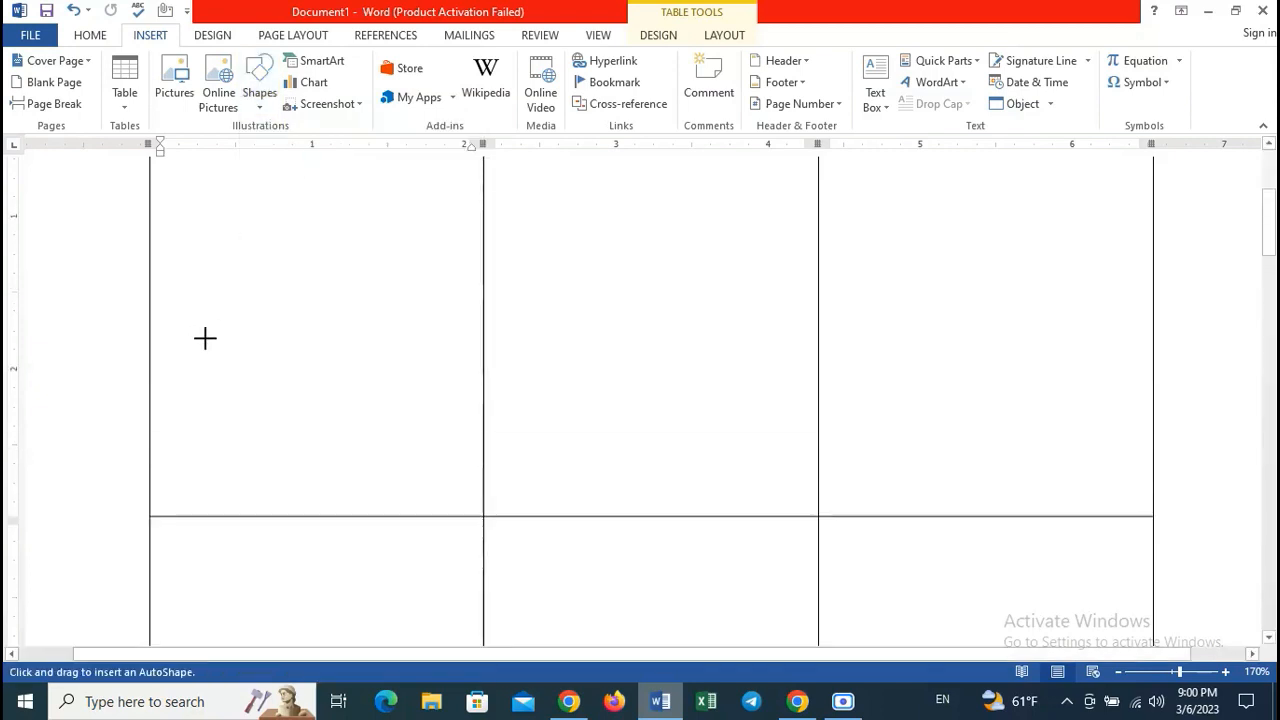
drag(159, 259, 476, 507)
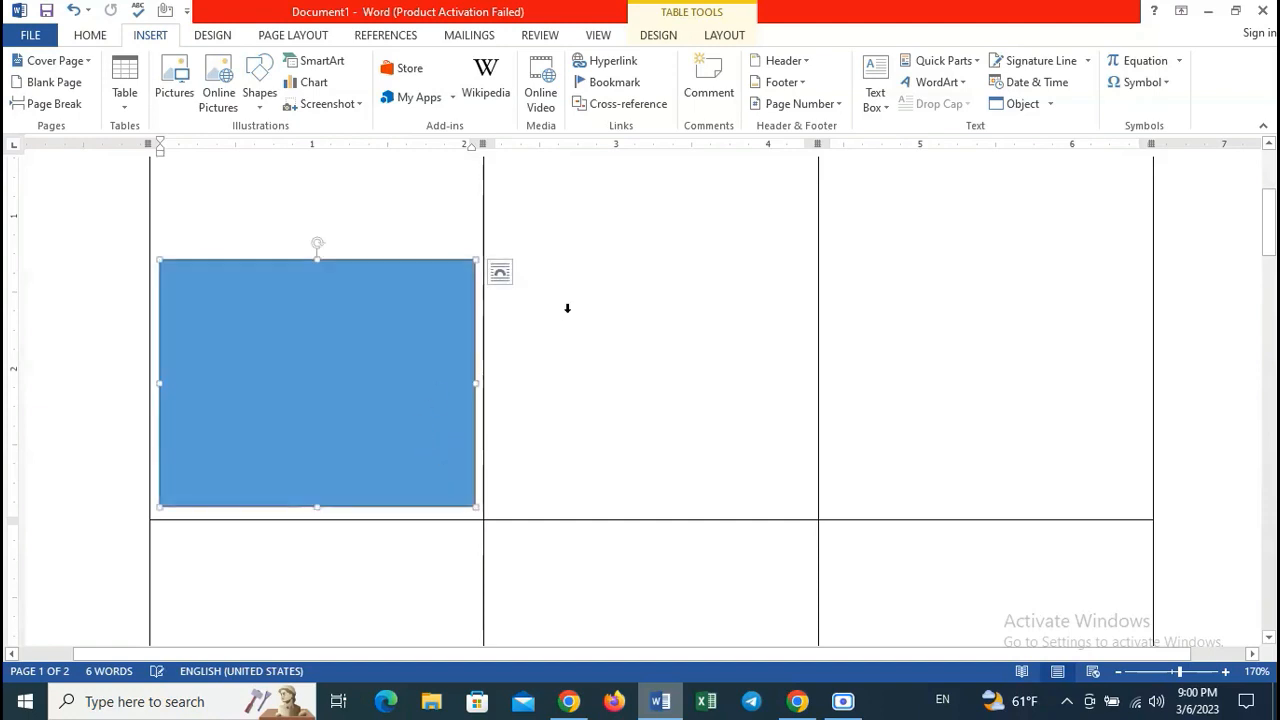
scroll(569, 300, up, 3)
scroll(314, 451, down, 2)
drag(316, 305, 316, 406)
- Edit the lower rectangle's points to bend its upper edge into a wave, dipping on the left and rising on the right
click(193, 62)
click(201, 112)
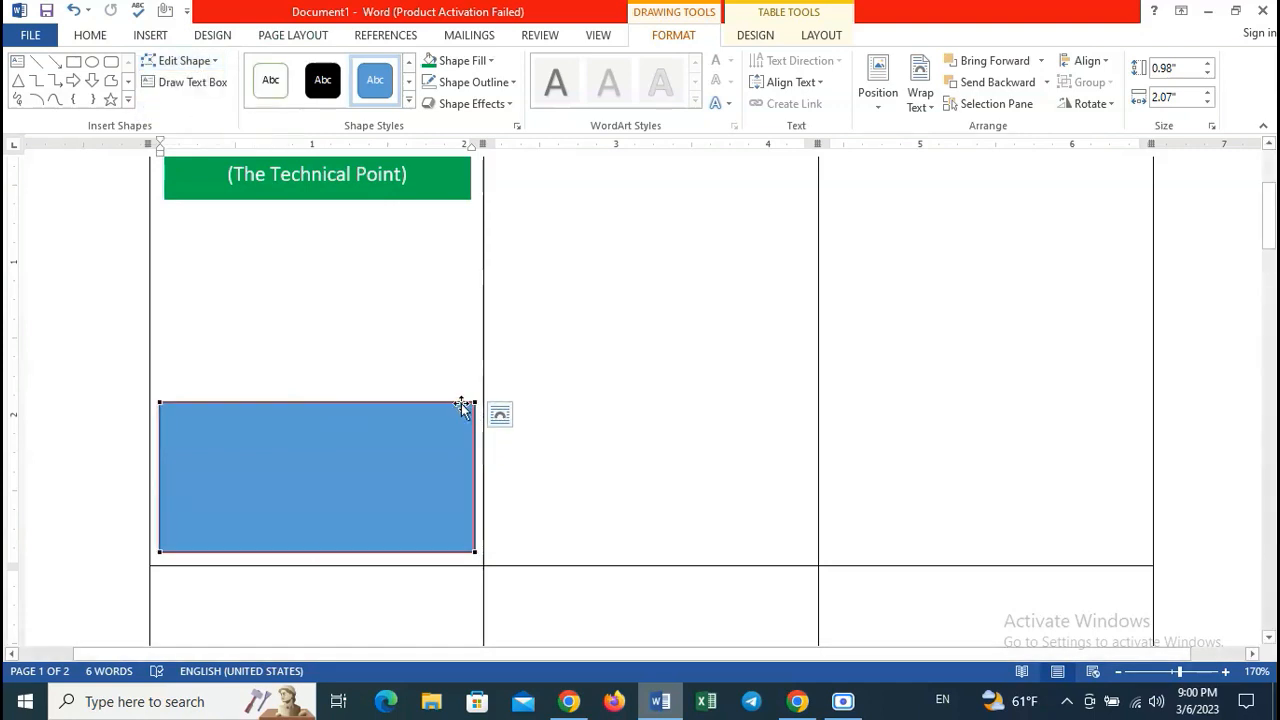
click(474, 403)
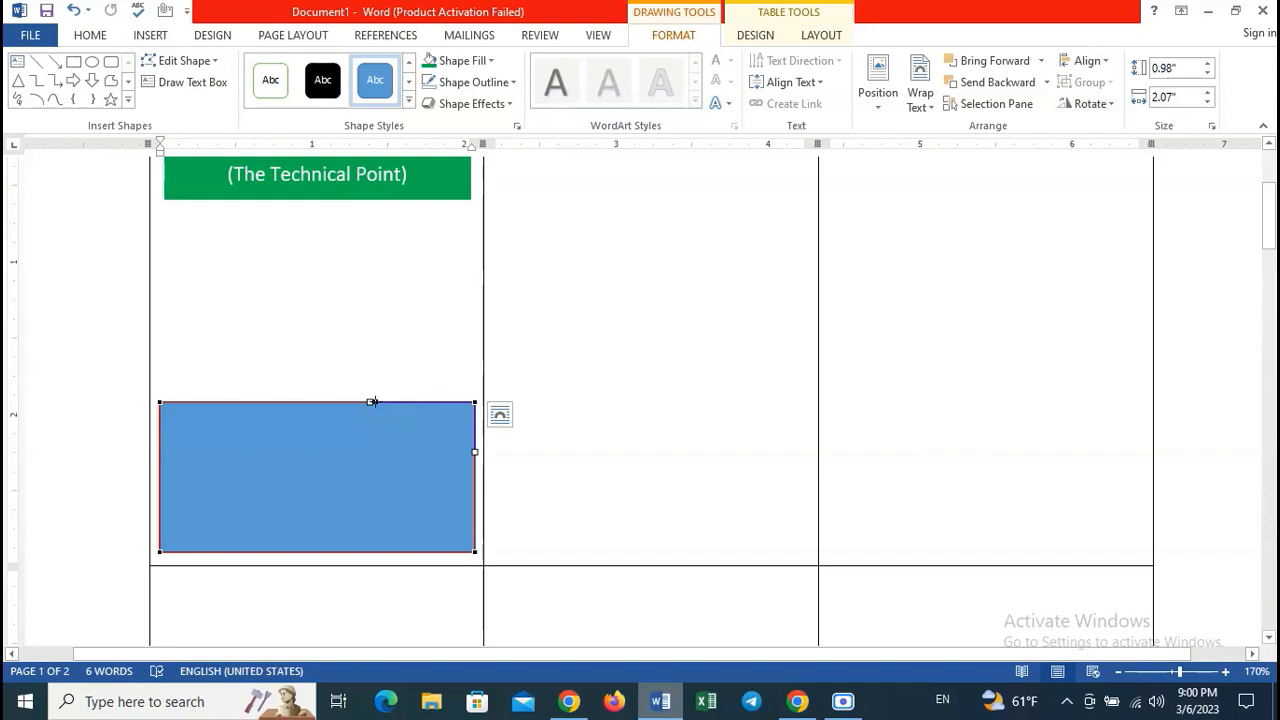
drag(368, 402, 391, 283)
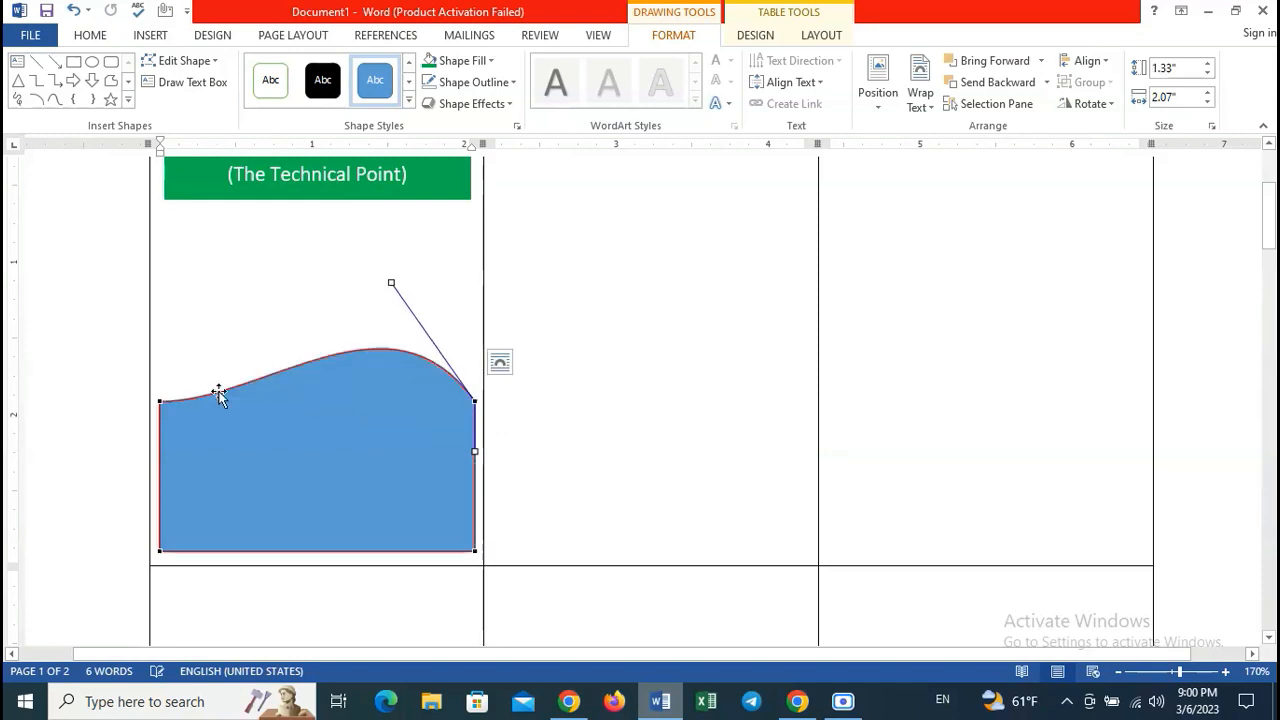
click(159, 401)
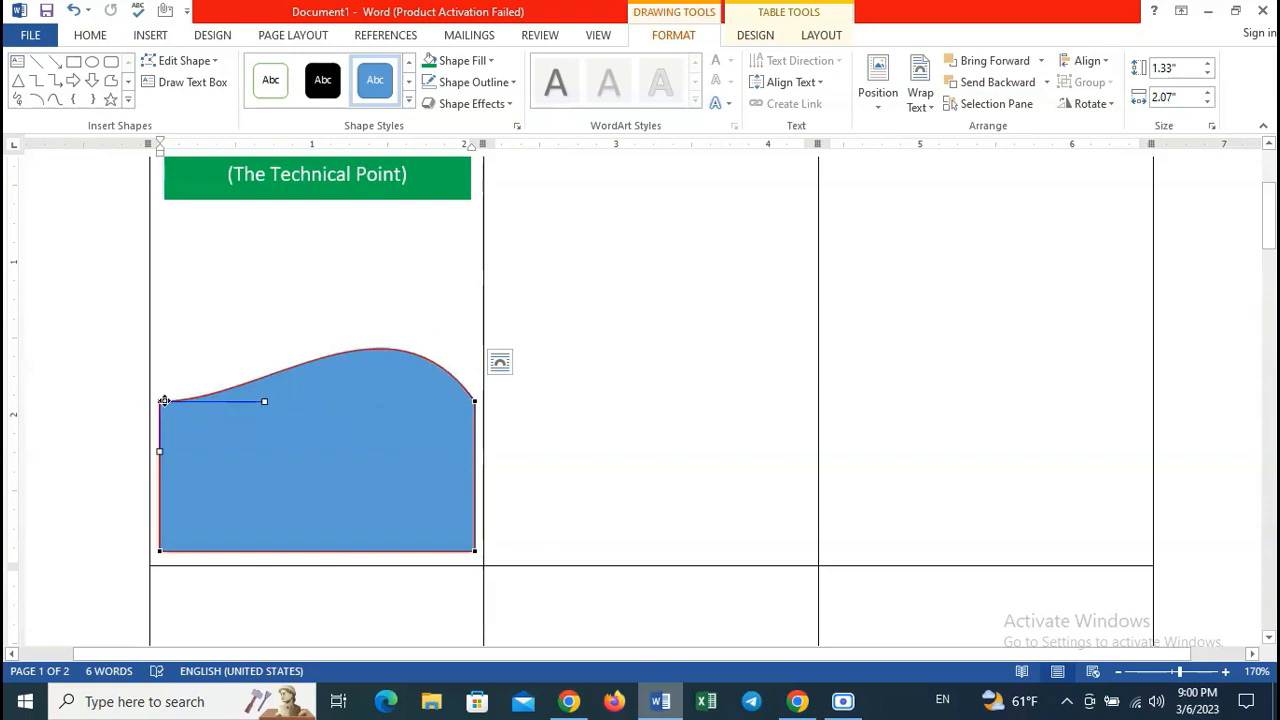
drag(264, 401, 295, 522)
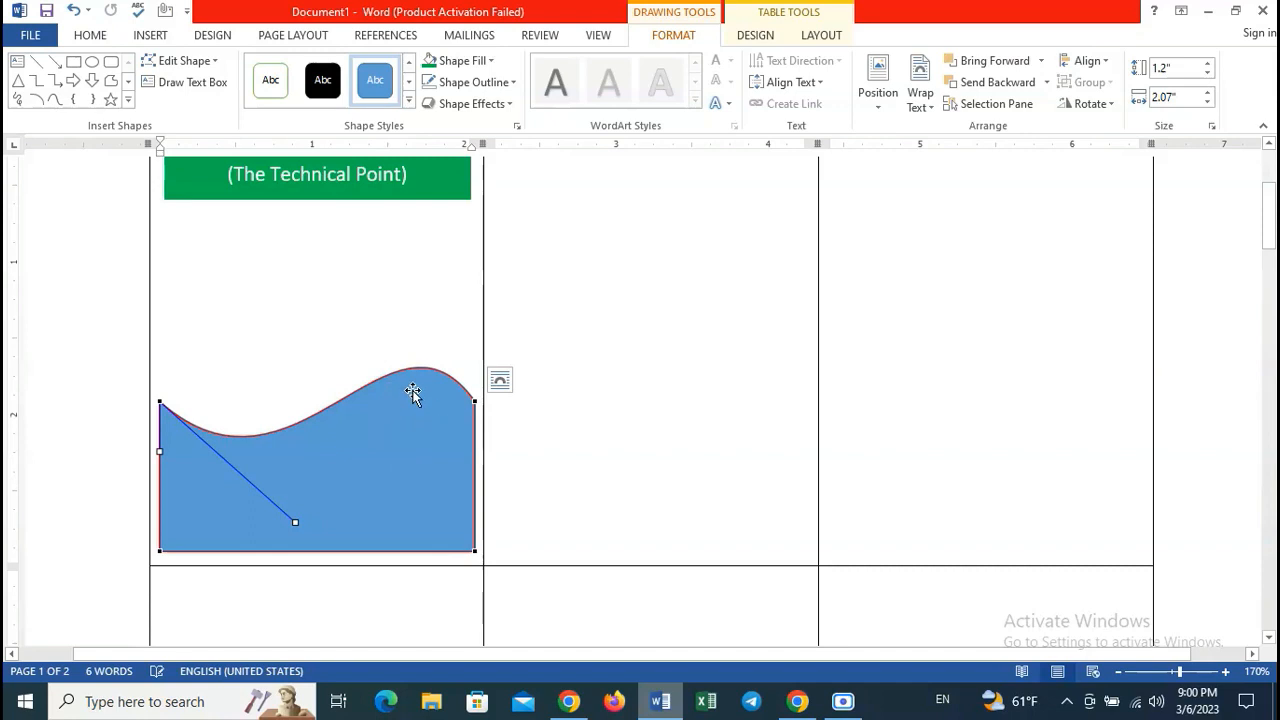
click(407, 328)
- Fill the wave shape with light orange and remove its outline
click(374, 566)
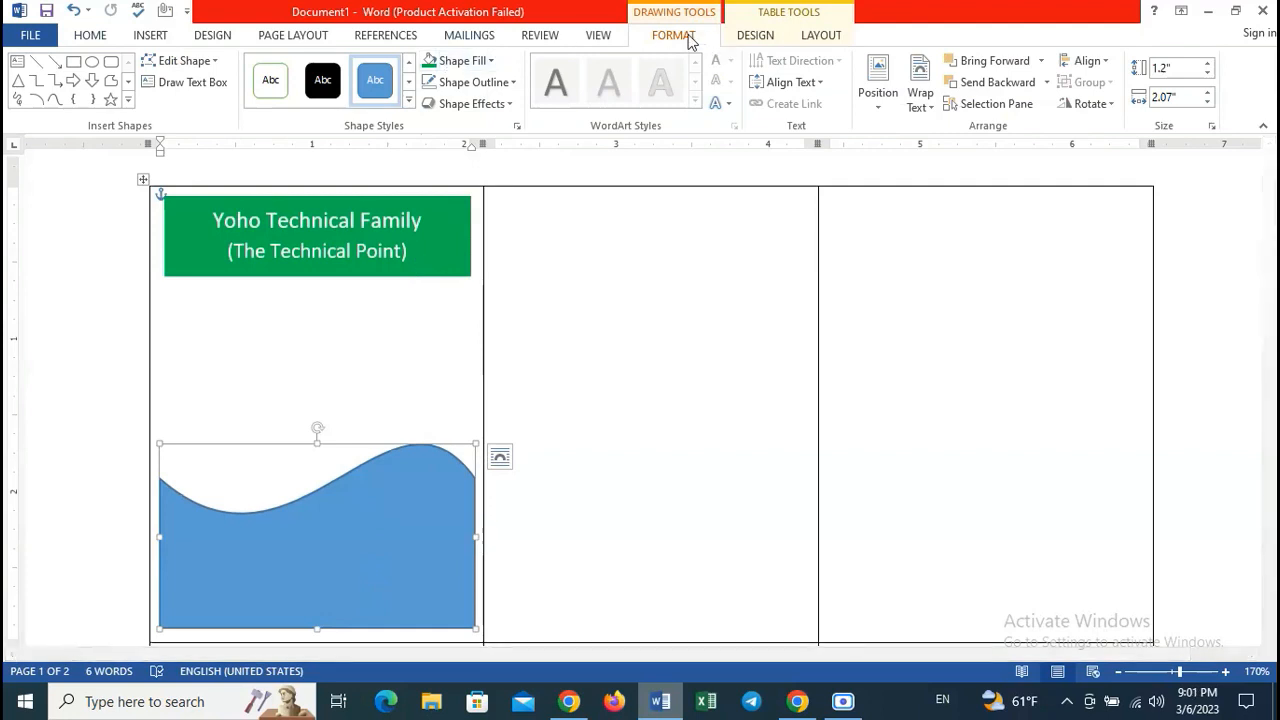
click(490, 61)
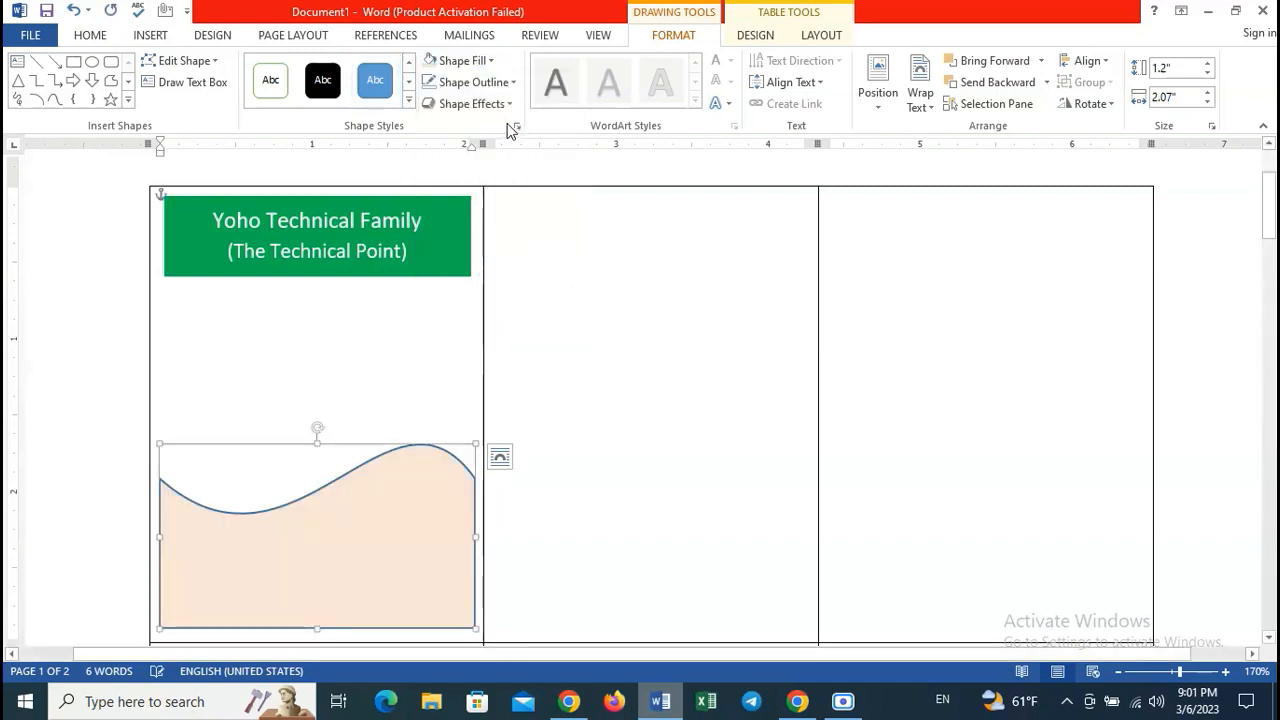
click(478, 82)
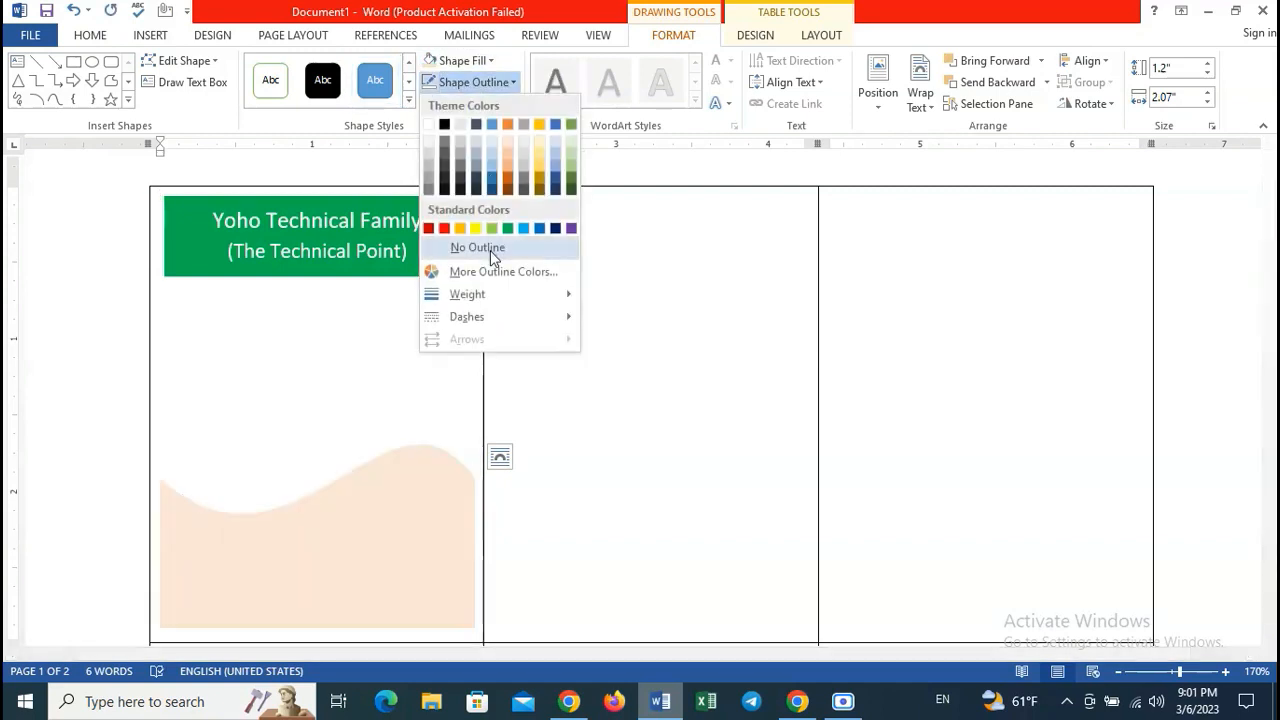
click(490, 249)
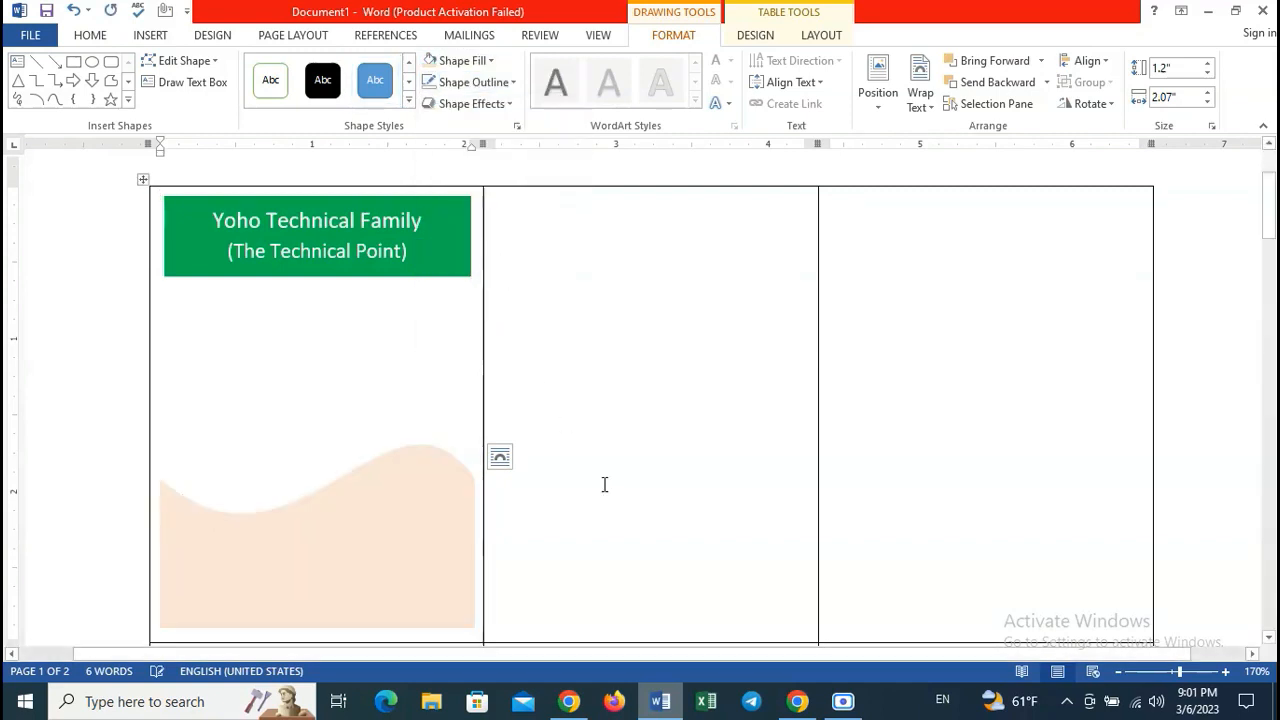
click(451, 357)
- Stretch the wave shape slightly upward to make it a little taller
click(379, 548)
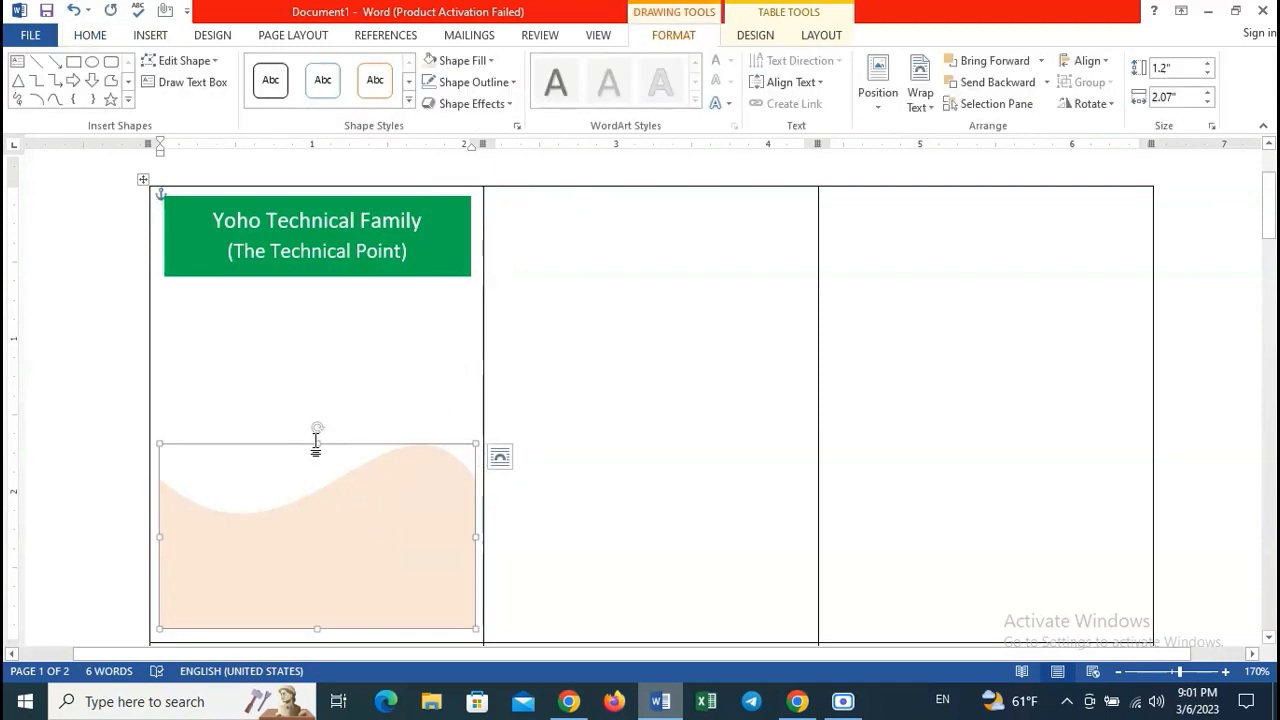
click(315, 443)
click(337, 494)
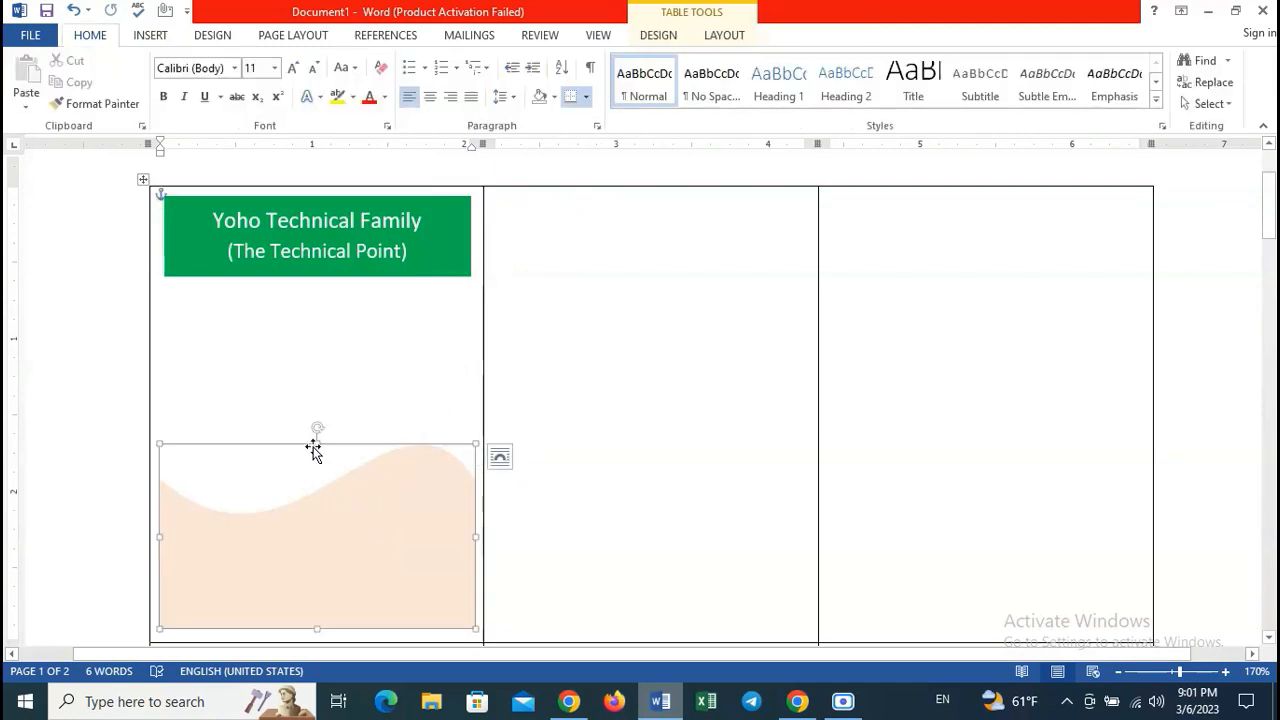
mouse_move(314, 443)
mouse_down()
mouse_move(314, 400)
mouse_move(313, 432)
mouse_up()
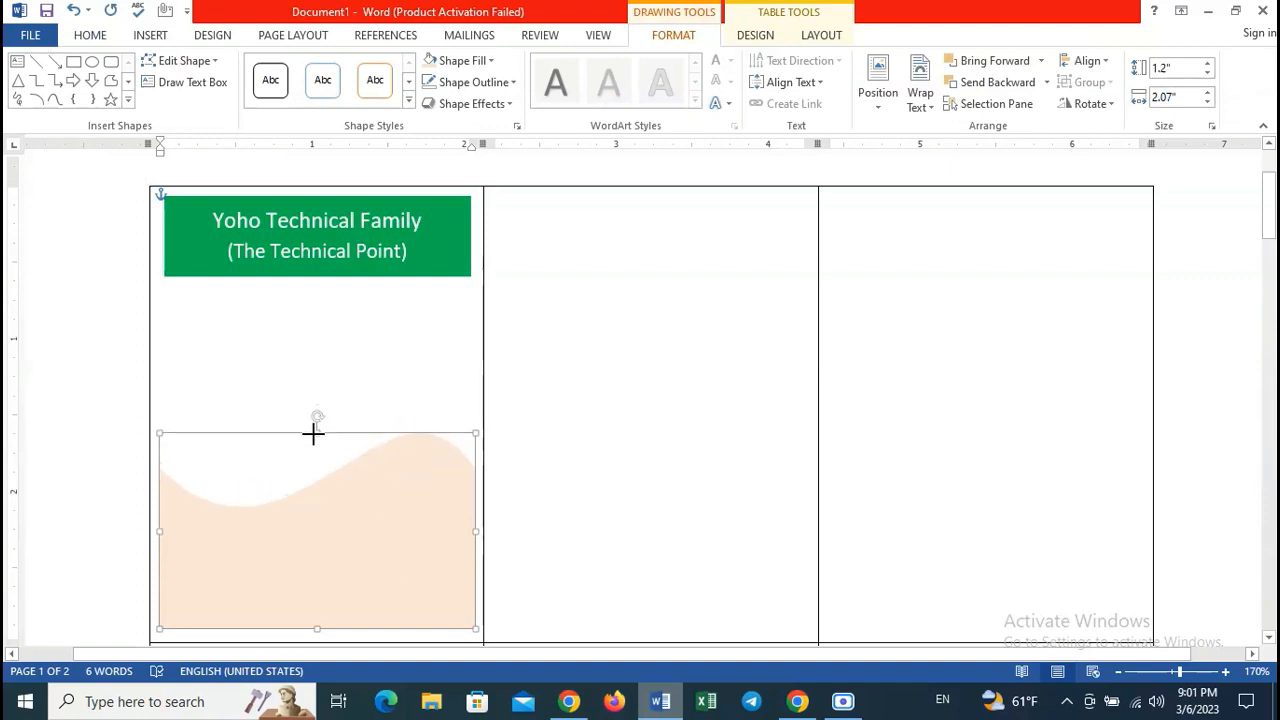
click(708, 409)
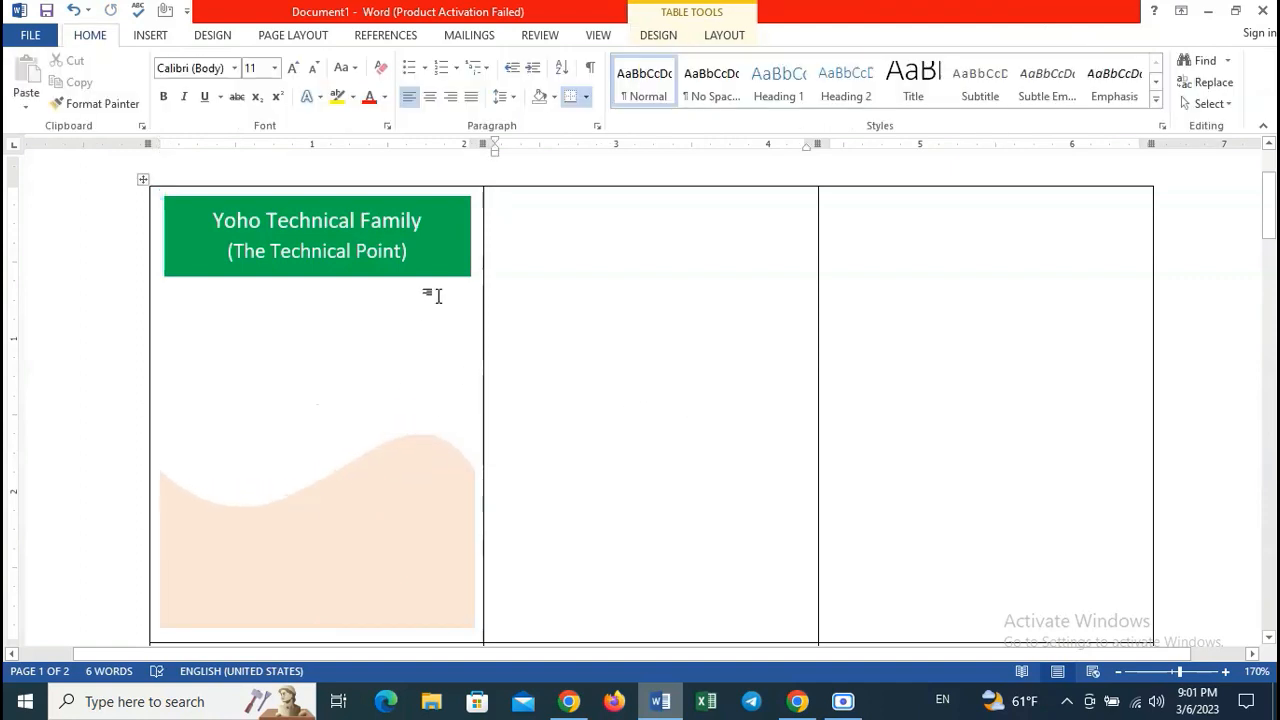
- Insert the picture "LOGO PNG" from the "youtube my" folder on the Desktop
scroll(420, 397, up, 2)
scroll(409, 397, down, 4)
scroll(420, 400, up, 3)
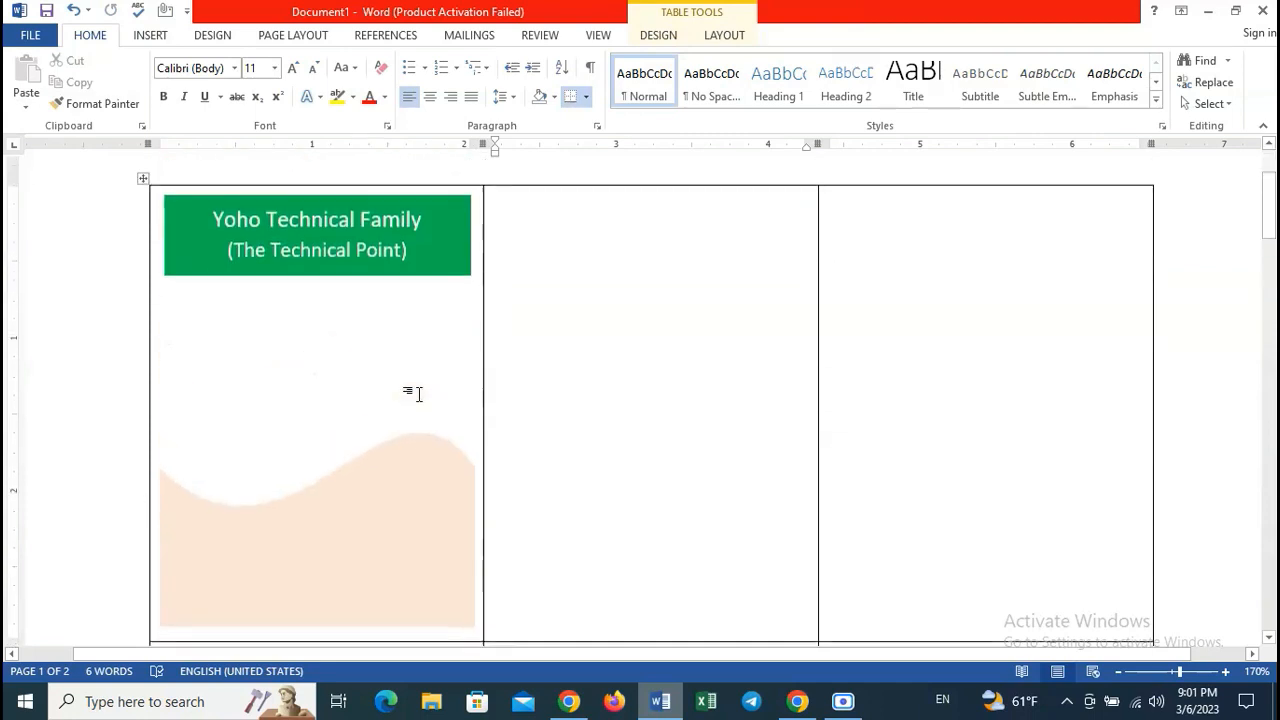
click(142, 38)
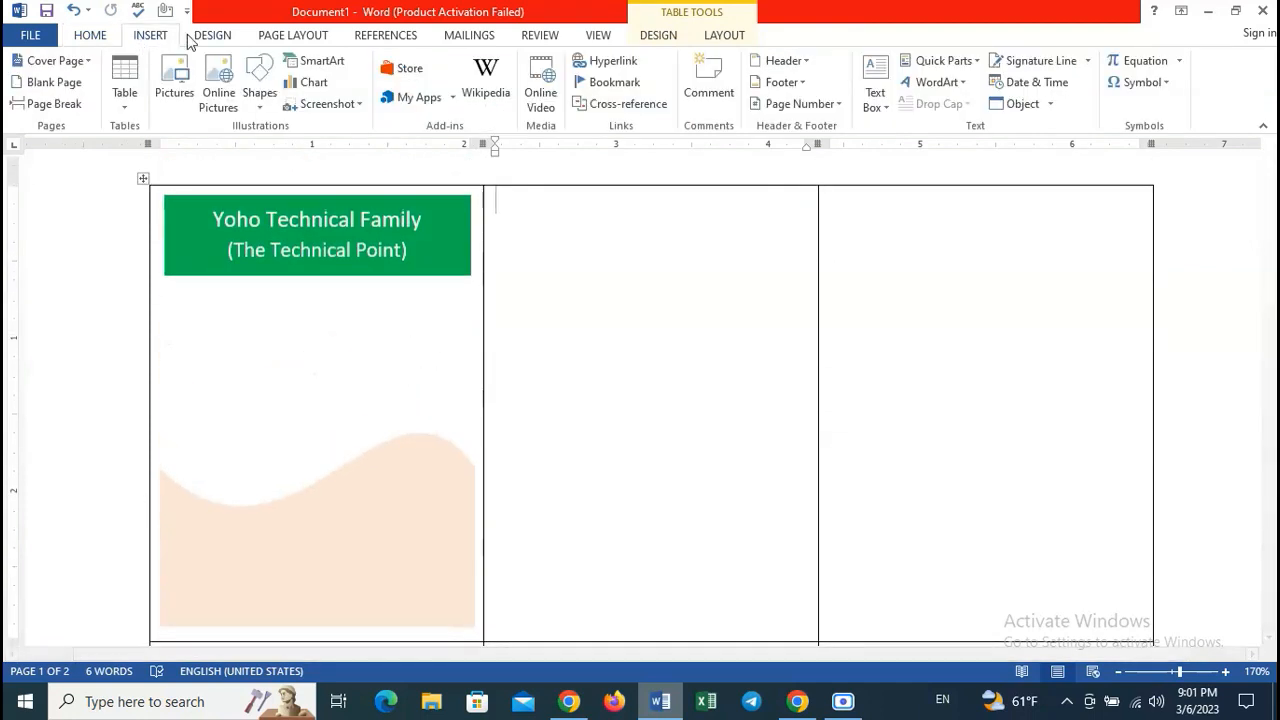
click(175, 86)
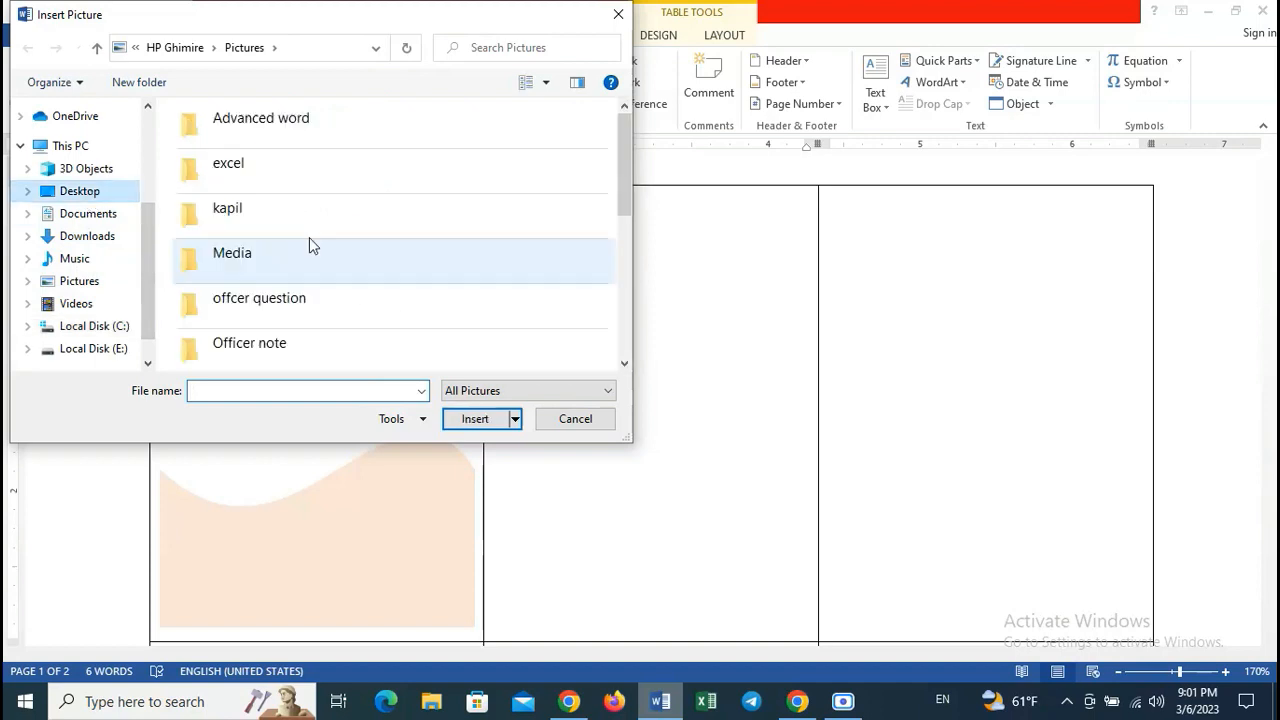
scroll(287, 300, down, 2)
double_click(303, 340)
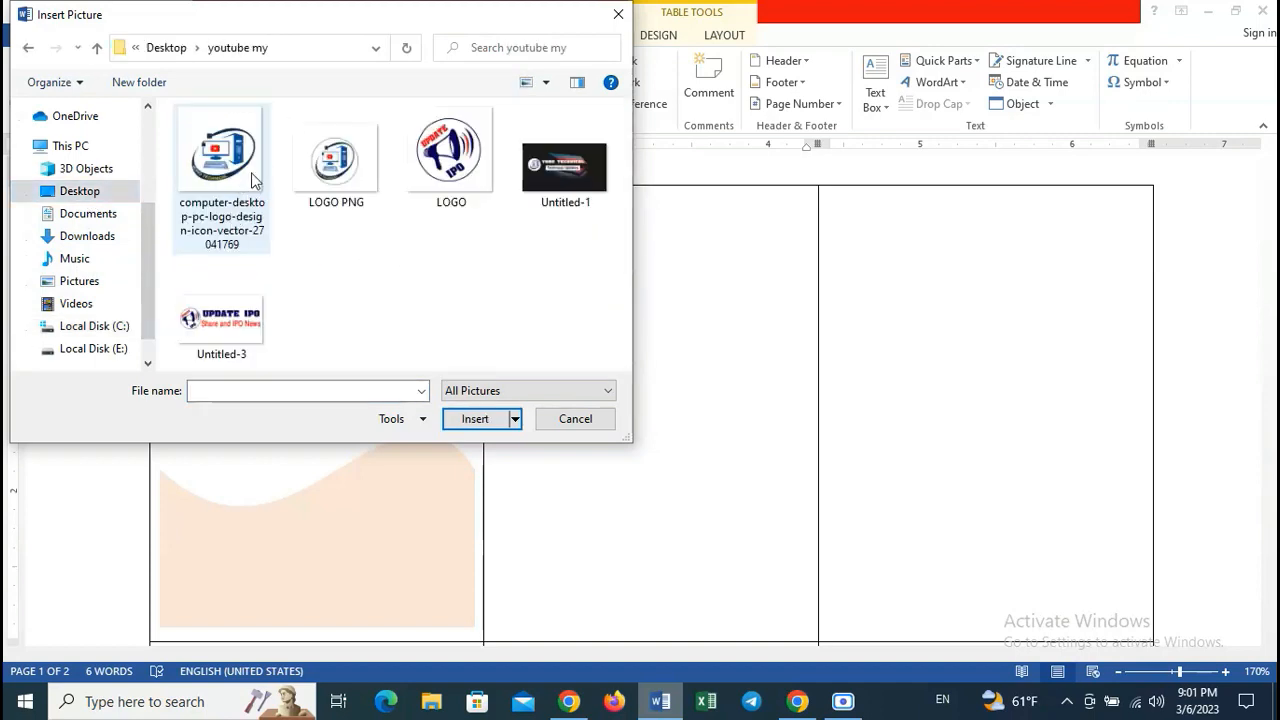
double_click(330, 192)
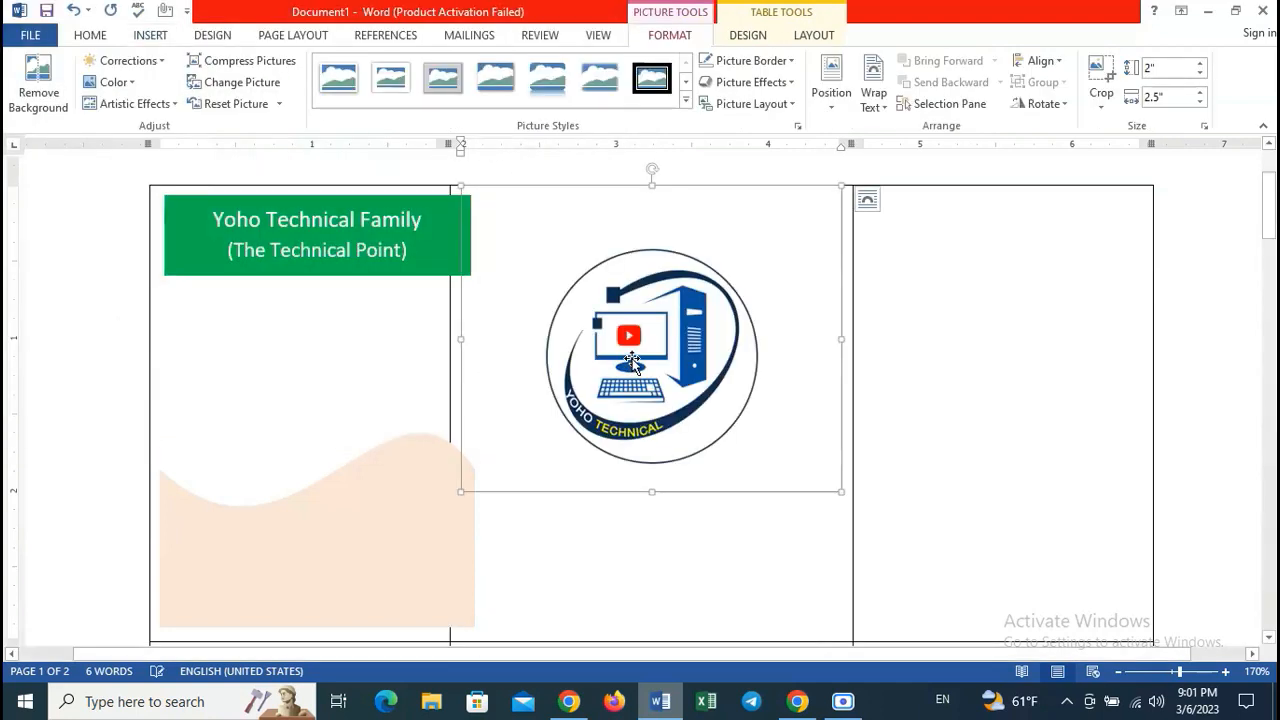
- Make the logo float freely over the table, then shrink it to about 1.41" by 1.76" and move it into the first cell
click(873, 90)
click(918, 266)
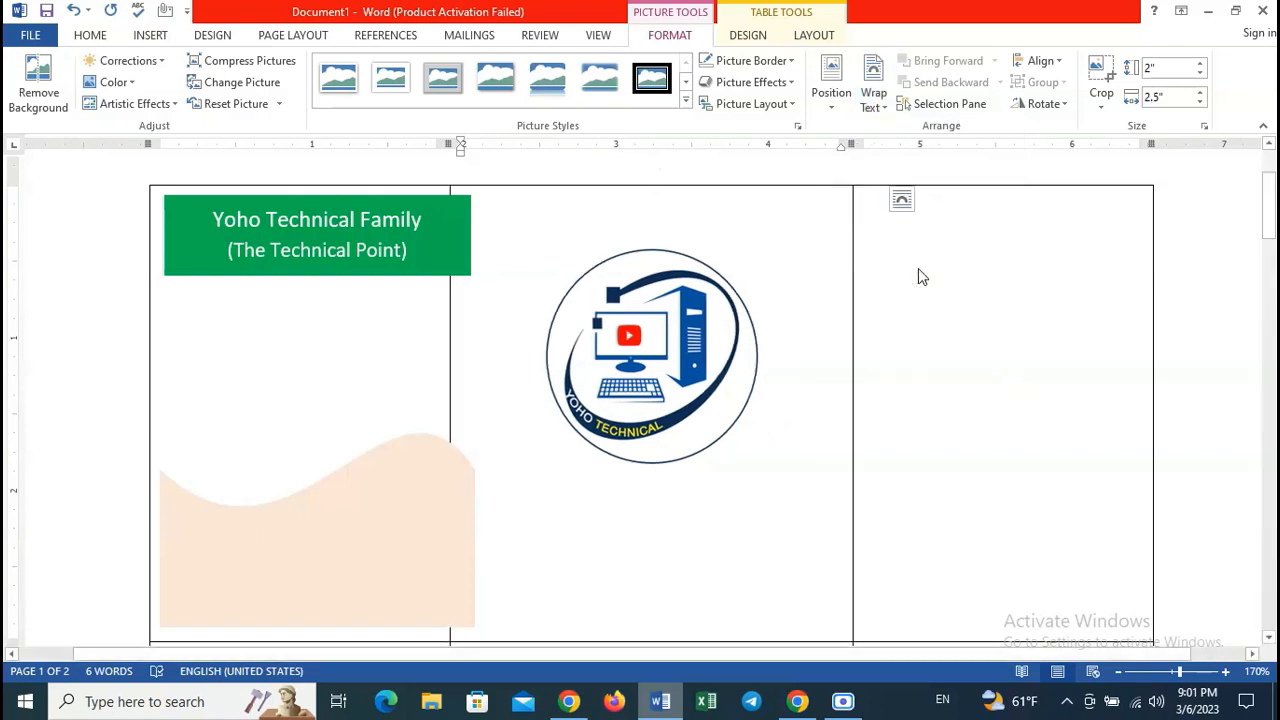
drag(876, 184, 588, 295)
drag(559, 388, 339, 349)
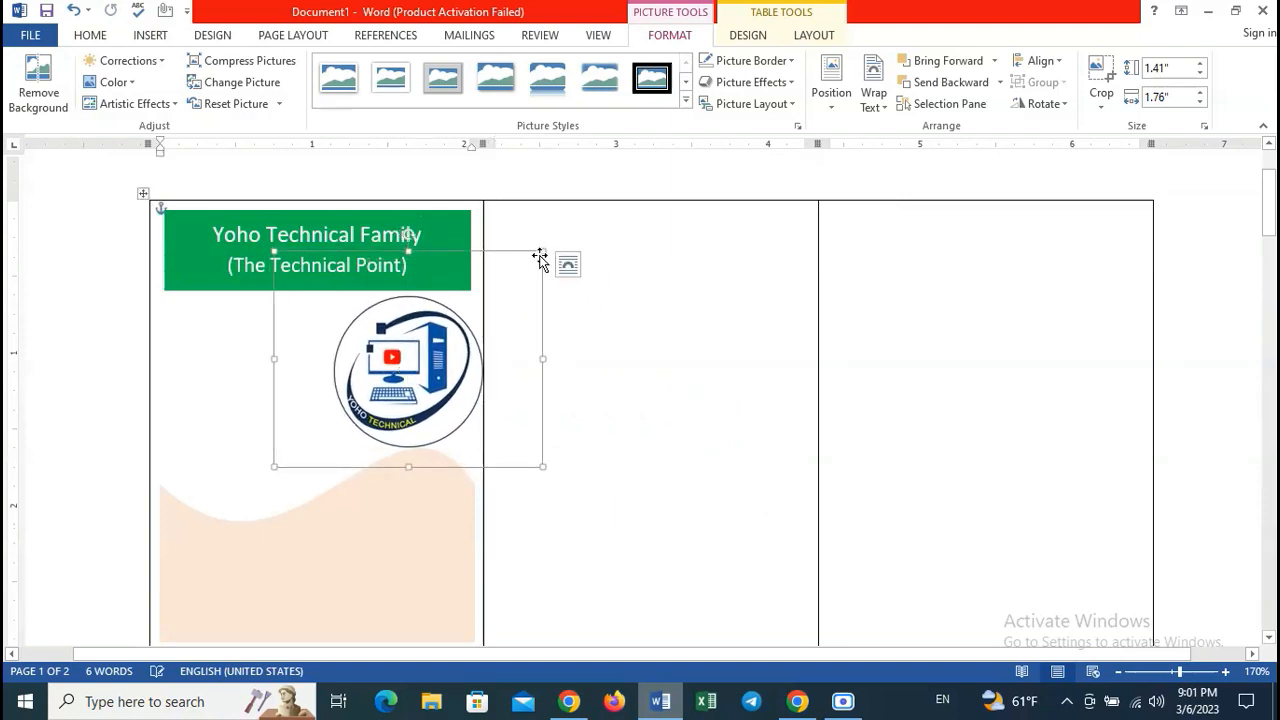
- Shrink the logo further and fit it at the right side of the first cell, between the green header and the wave
drag(542, 252, 505, 282)
drag(427, 370, 452, 350)
click(625, 400)
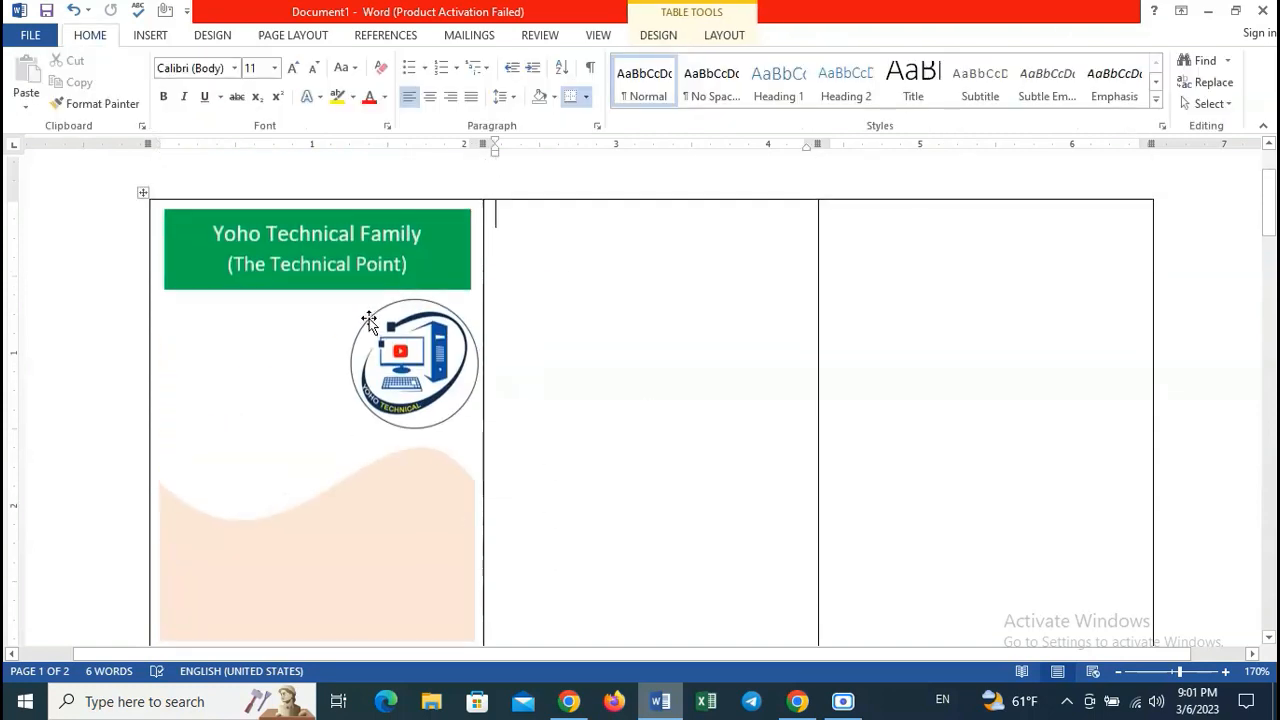
click(438, 442)
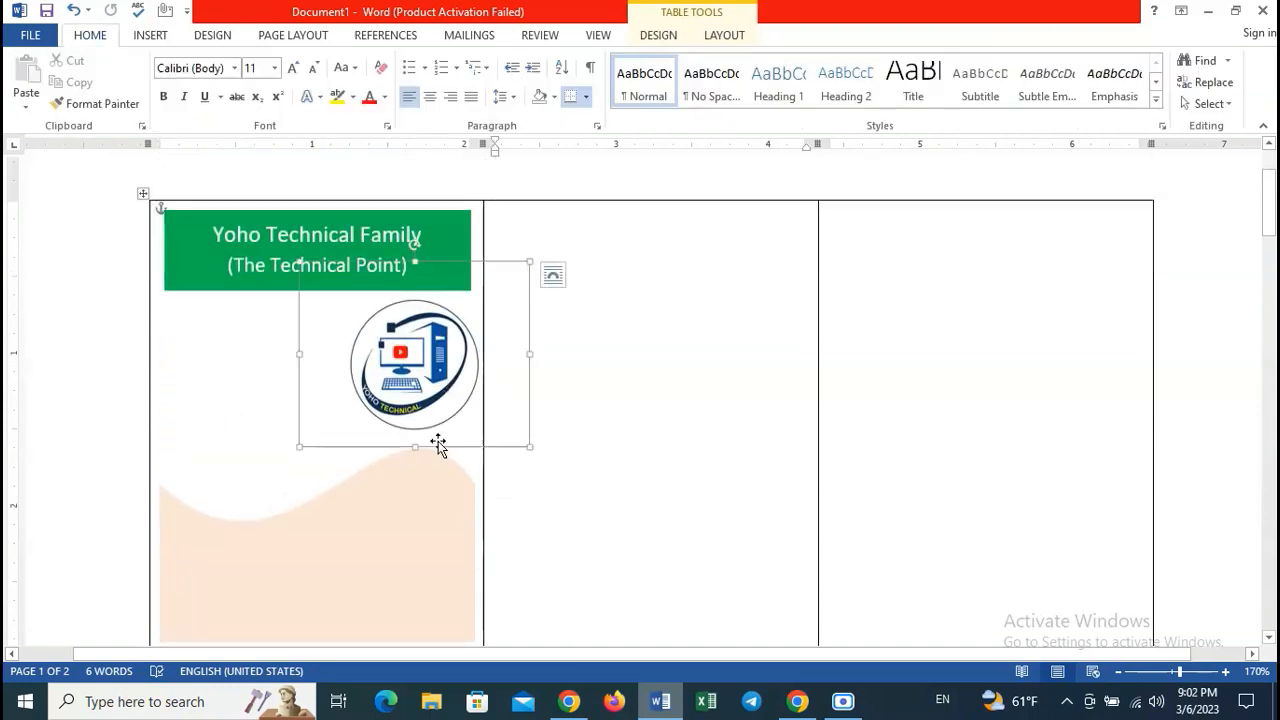
drag(413, 447, 414, 452)
click(766, 434)
scroll(363, 434, down, 3)
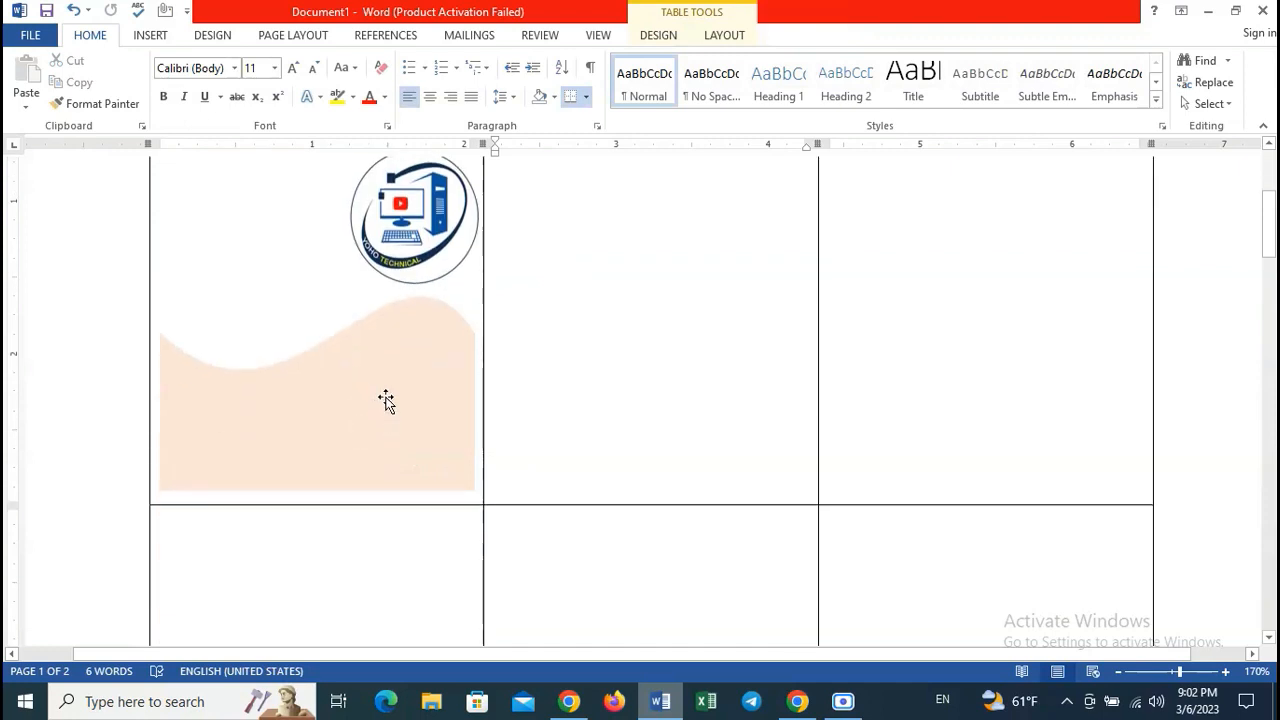
- Stretch the wave shape's upper edge upward until it reaches the underside of the logo circle
click(386, 401)
drag(315, 293, 314, 280)
click(689, 370)
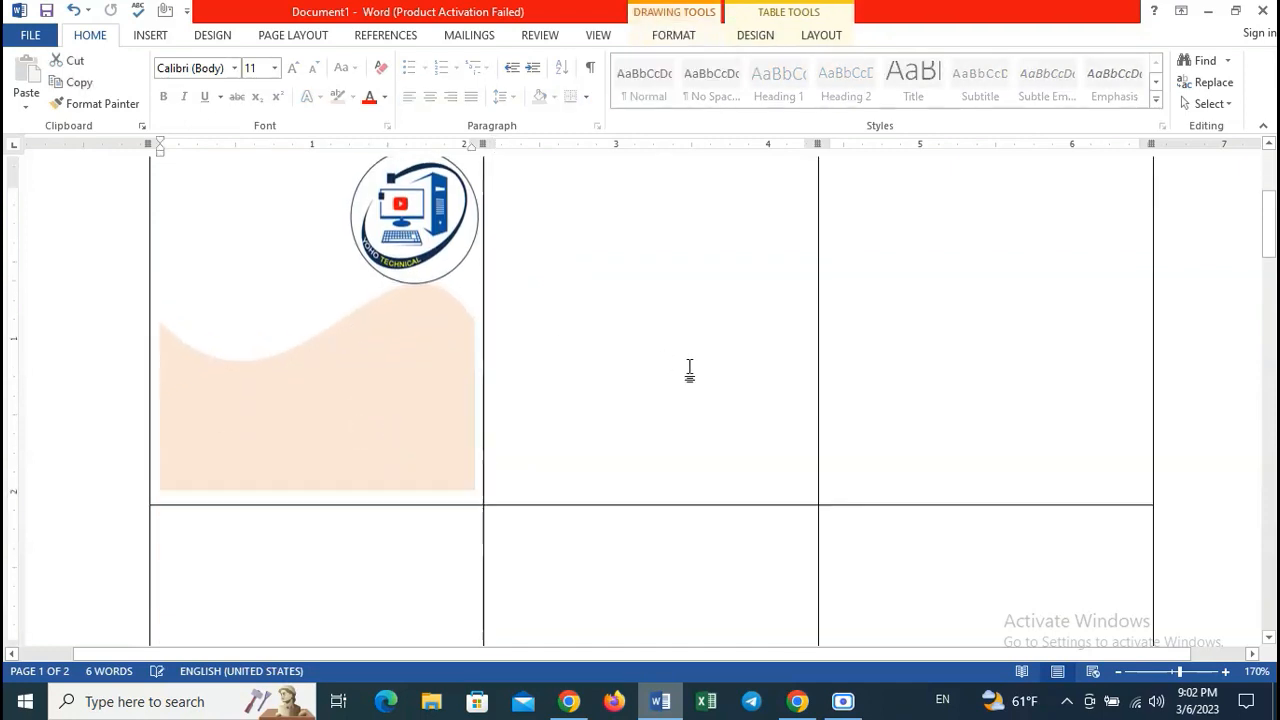
- Extend the green header box downward so its lower edge meets the logo
scroll(391, 409, up, 6)
click(412, 424)
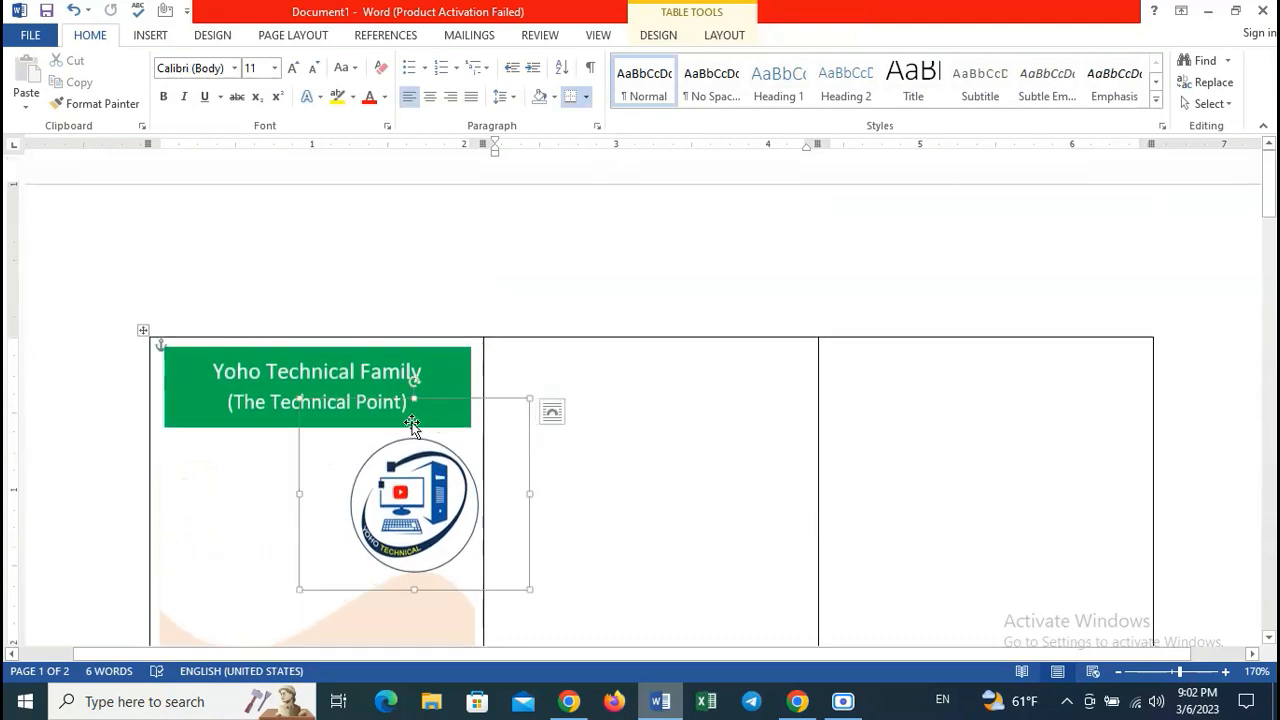
click(268, 418)
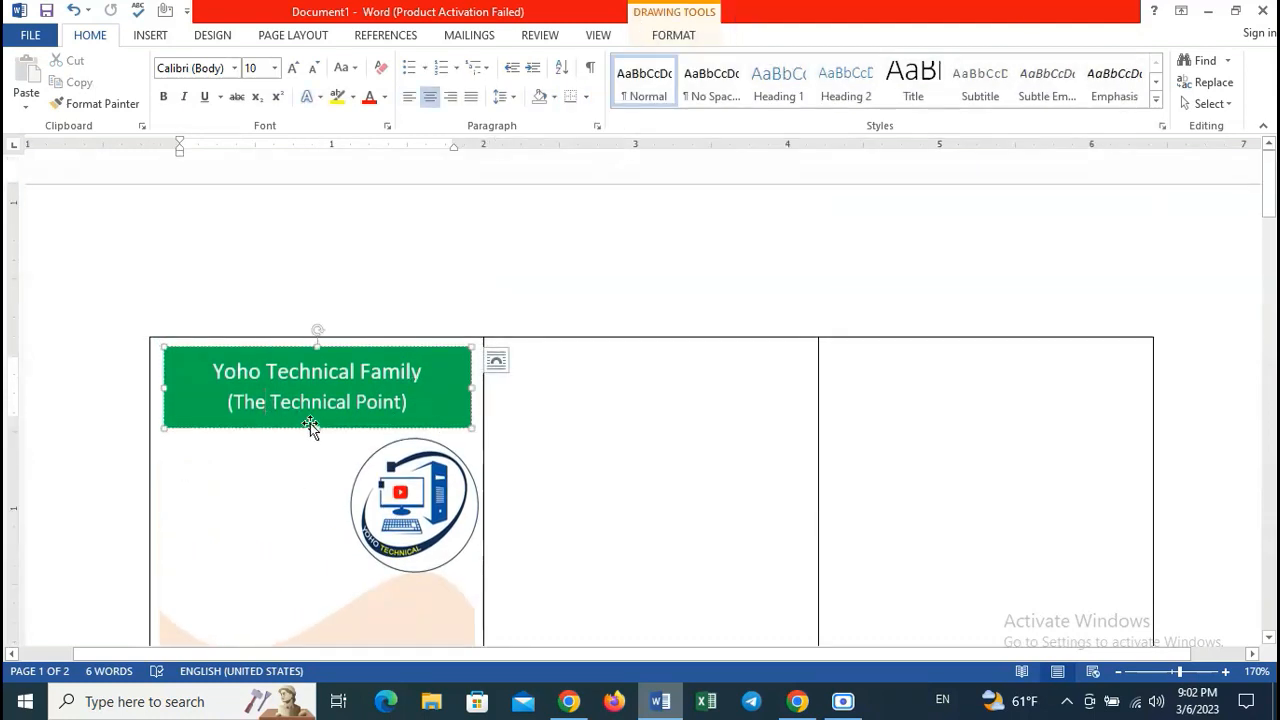
drag(315, 428, 314, 440)
click(659, 505)
scroll(404, 506, down, 2)
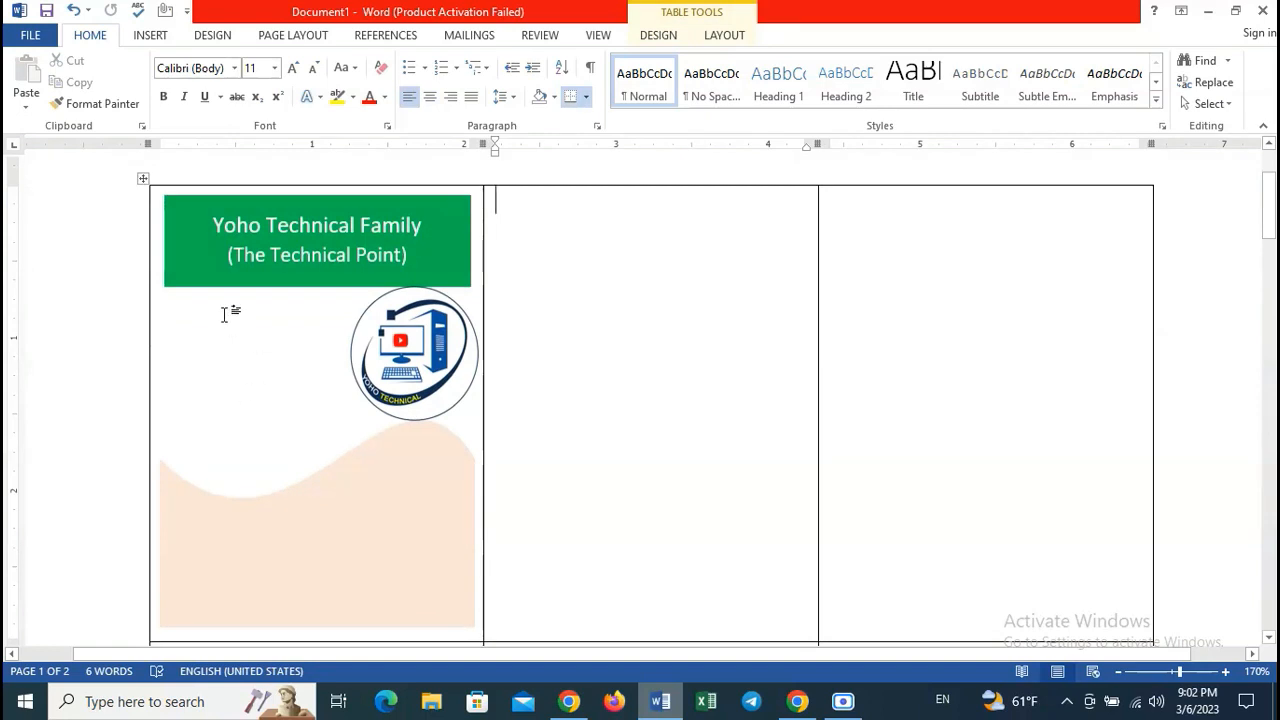
- Open the wave shape for text entry and place the cursor inside it
click(224, 522)
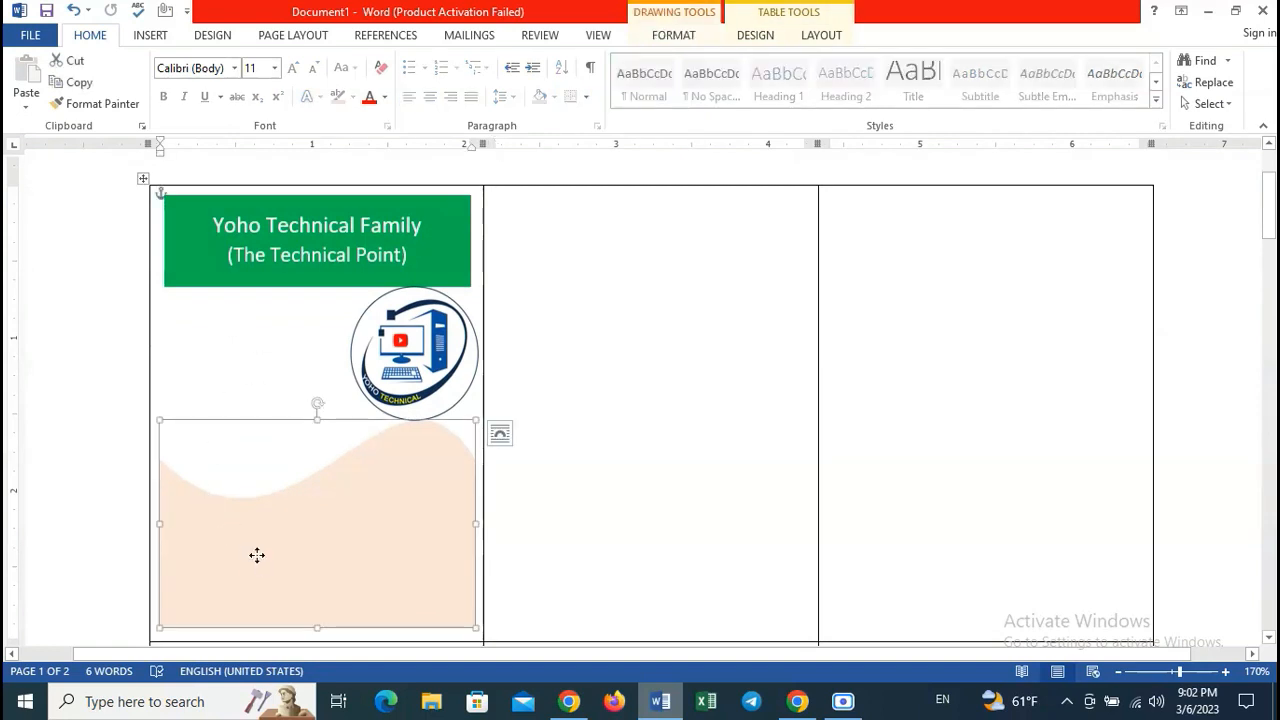
right_click(255, 555)
click(337, 311)
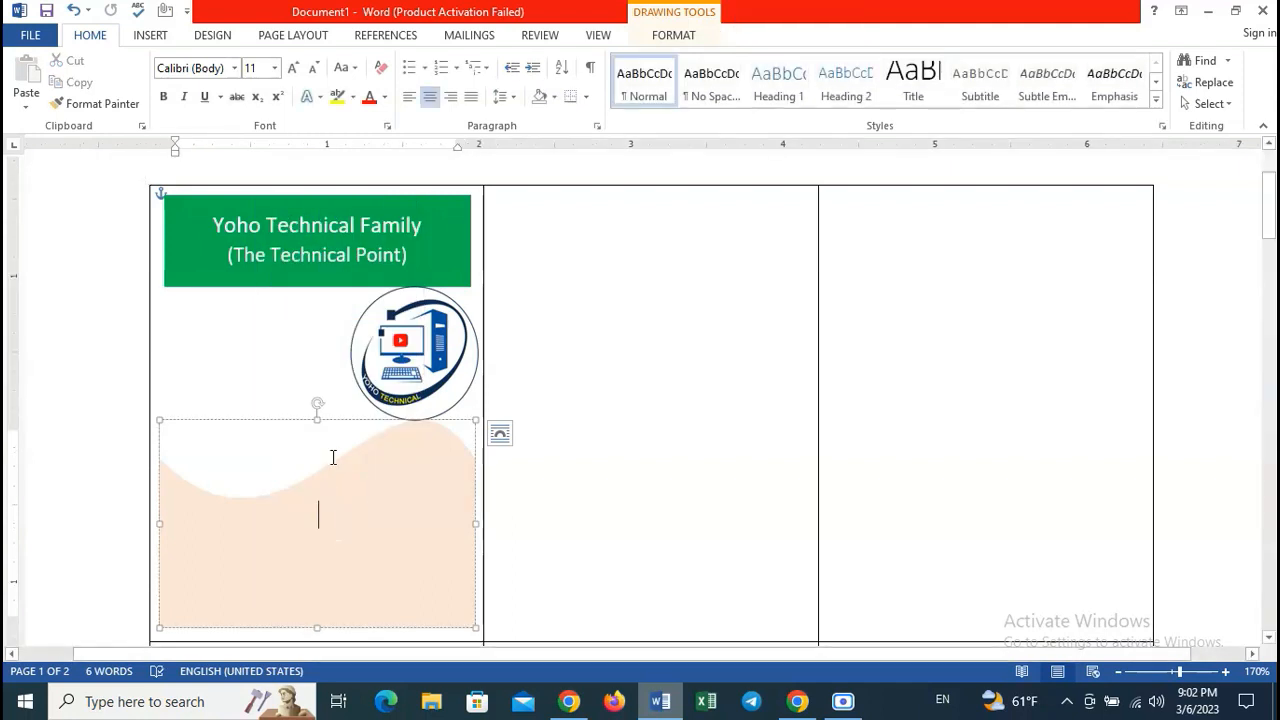
right_click(333, 535)
click(329, 414)
right_click(329, 414)
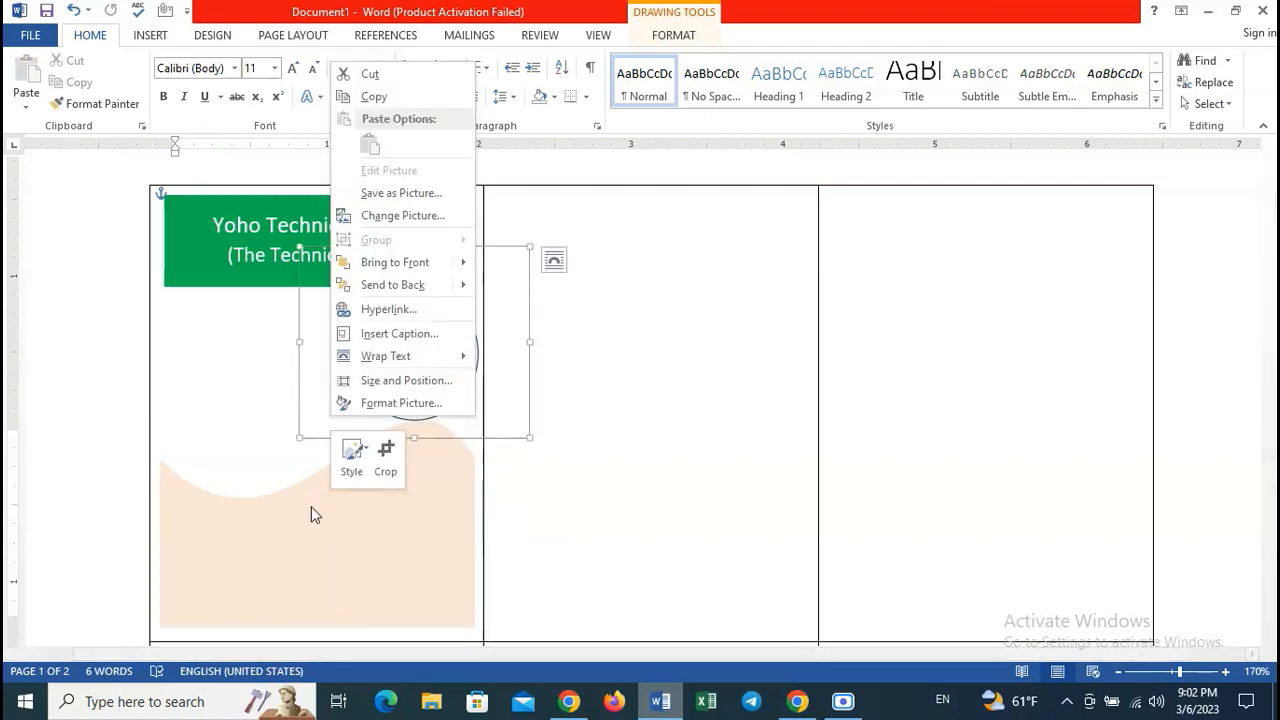
click(310, 507)
right_click(309, 507)
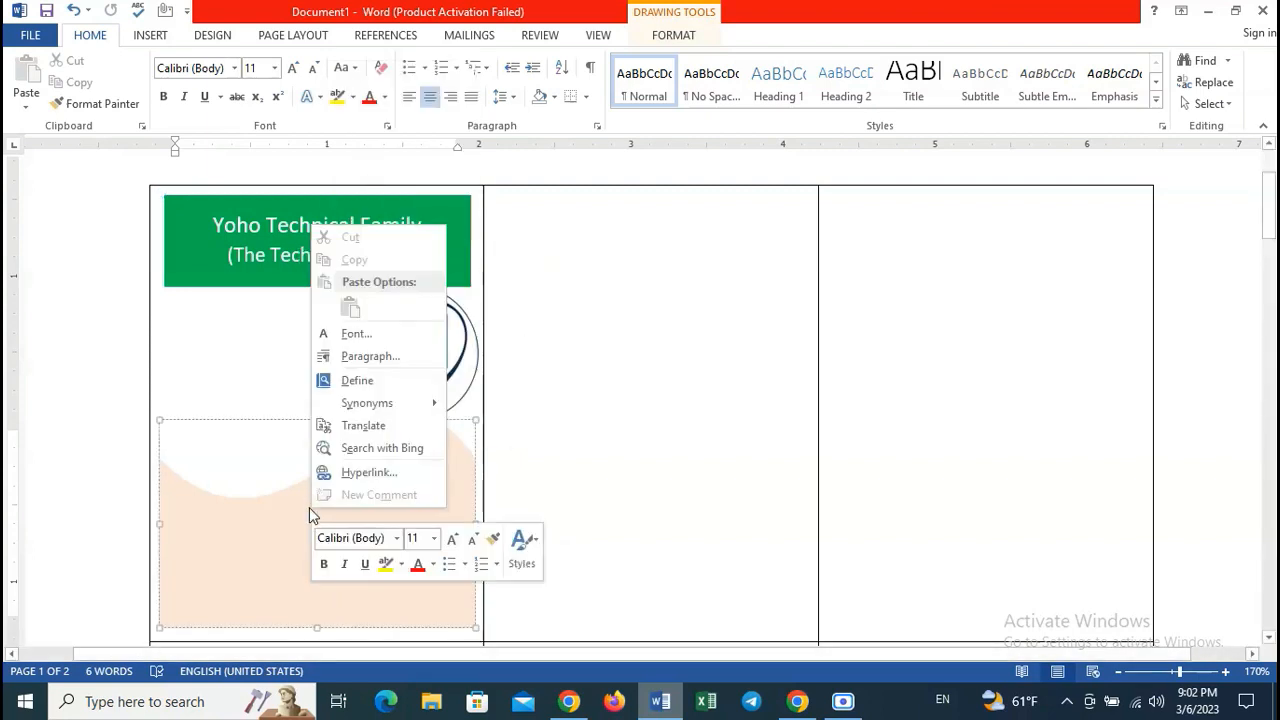
click(223, 533)
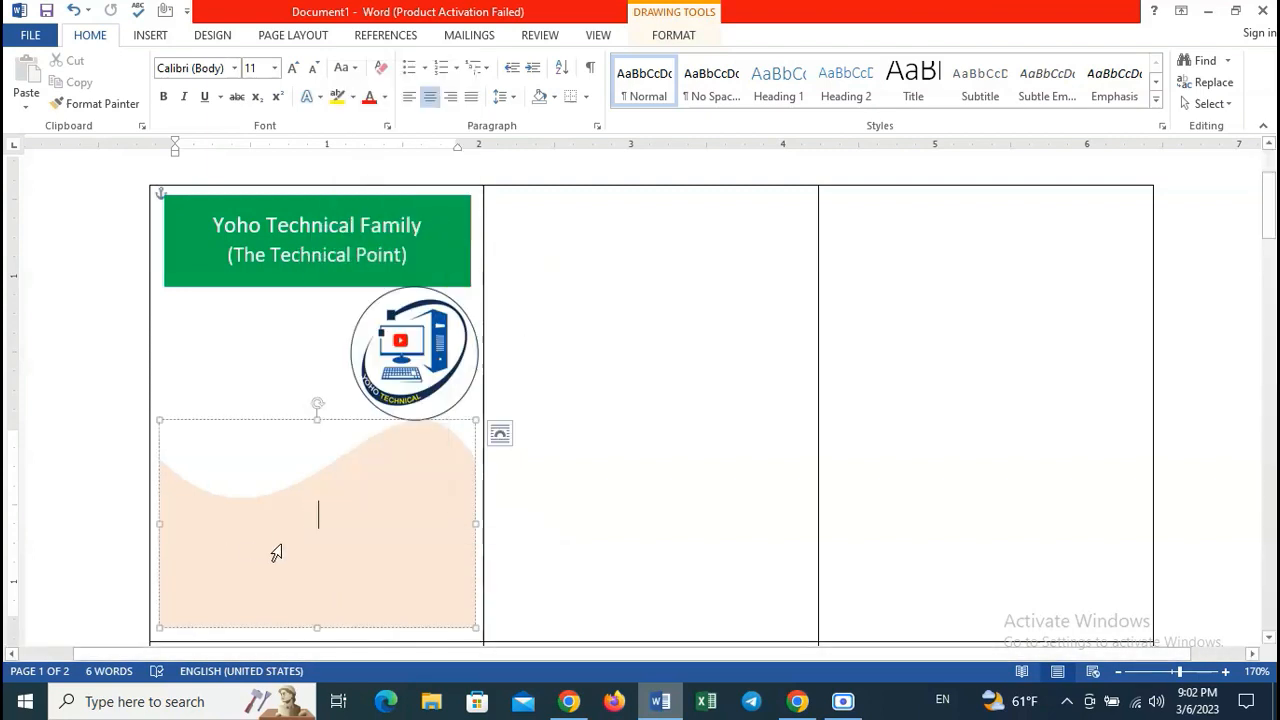
- Left-align the wave's text and enter the labels "Name:", "Employee Code:", "Designation:" and "D-o-j" on separate lines
click(412, 99)
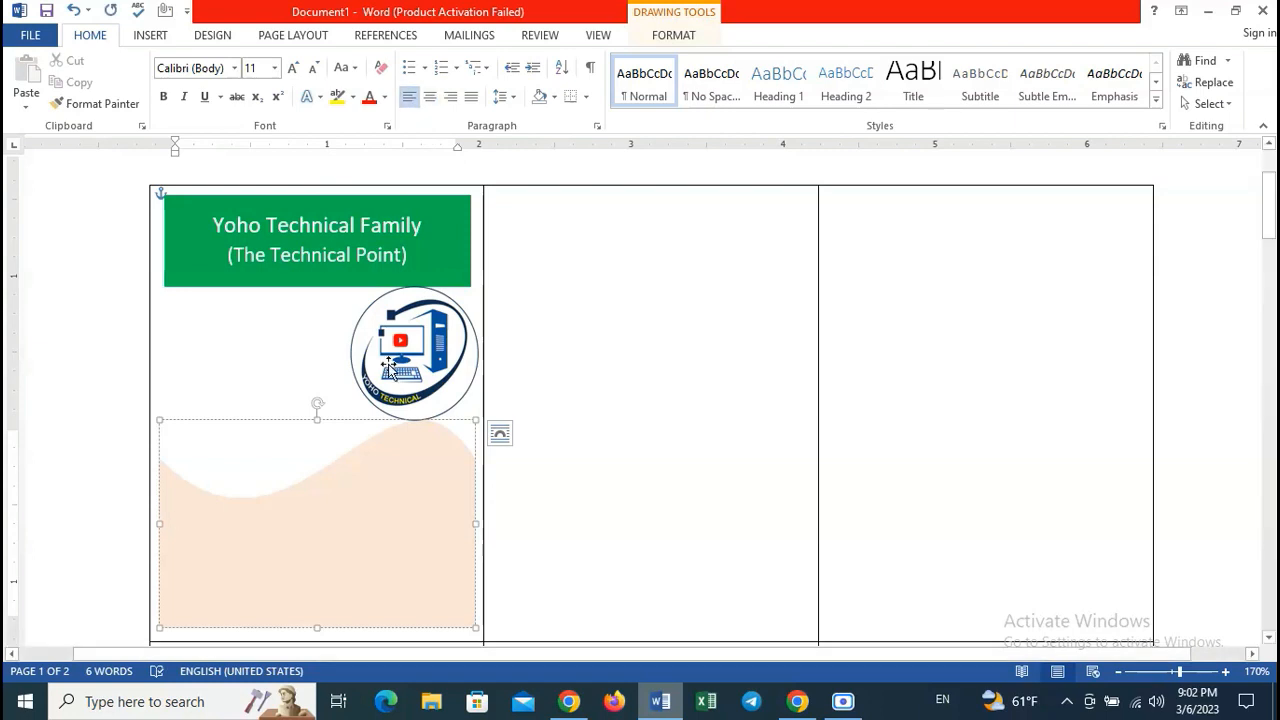
text(Name)
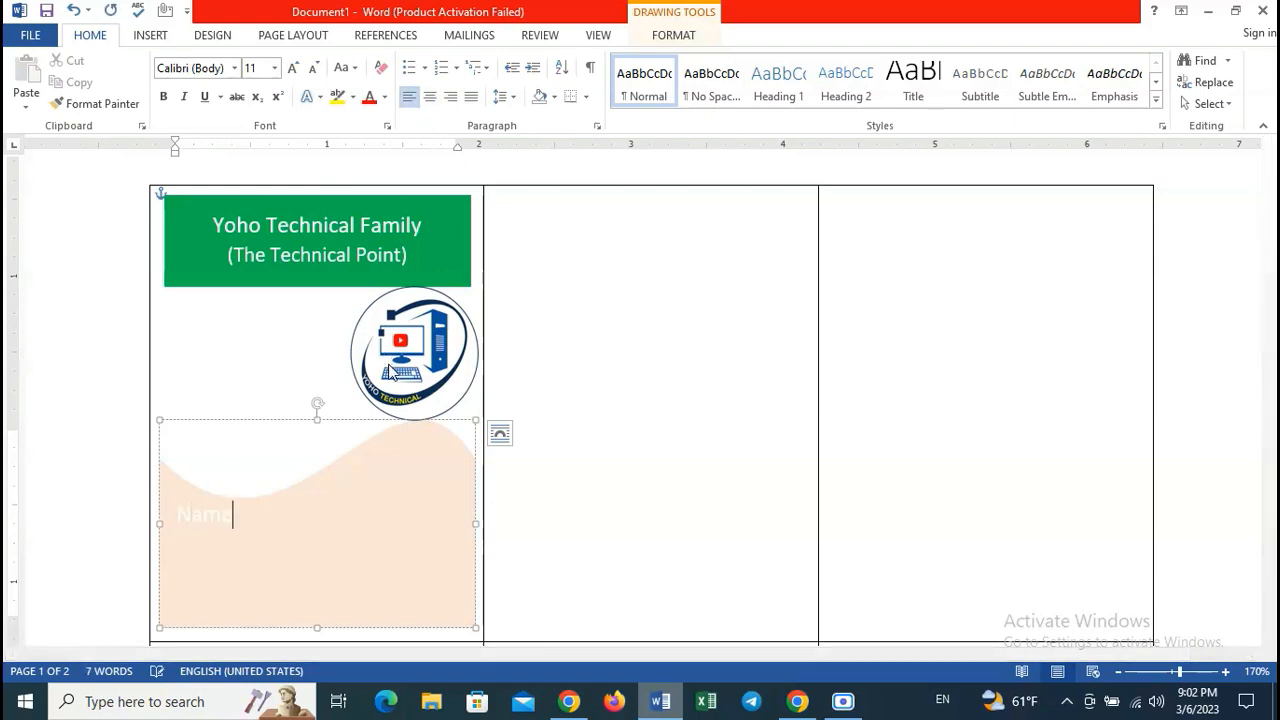
text(:)
key(Return)
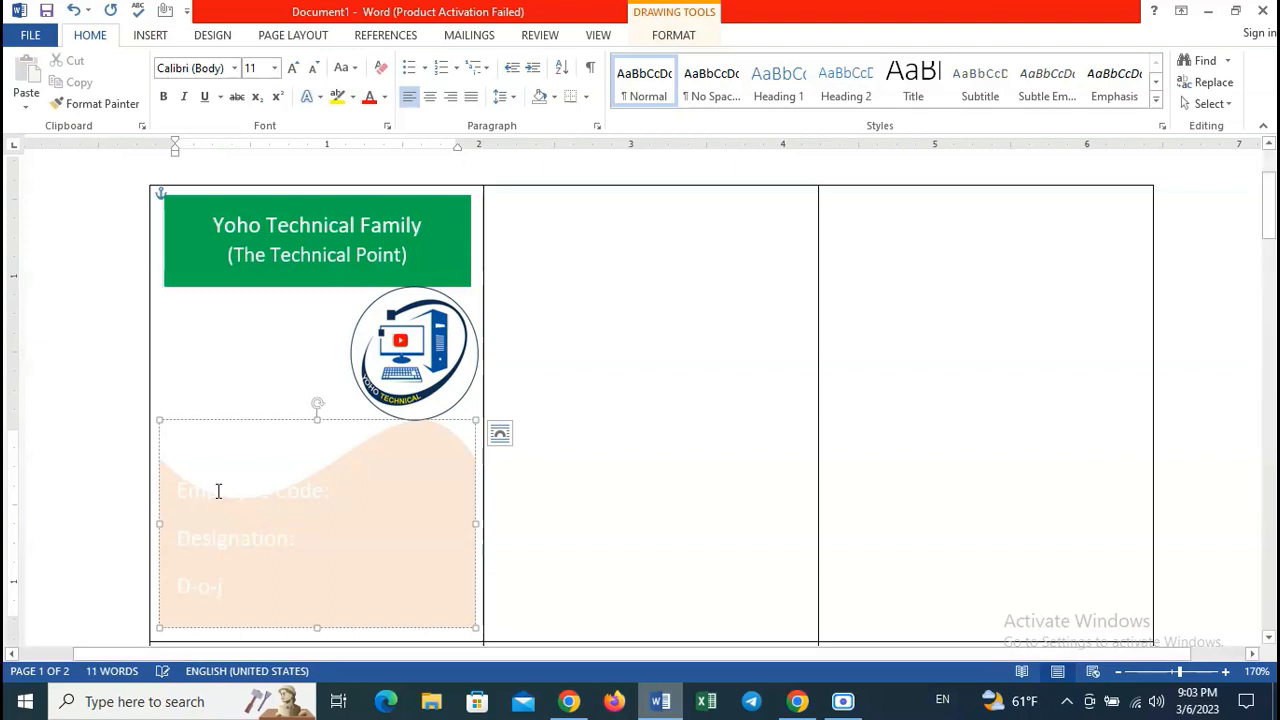
- Color all the text labels in the wave shape black
key(ctrl+a)
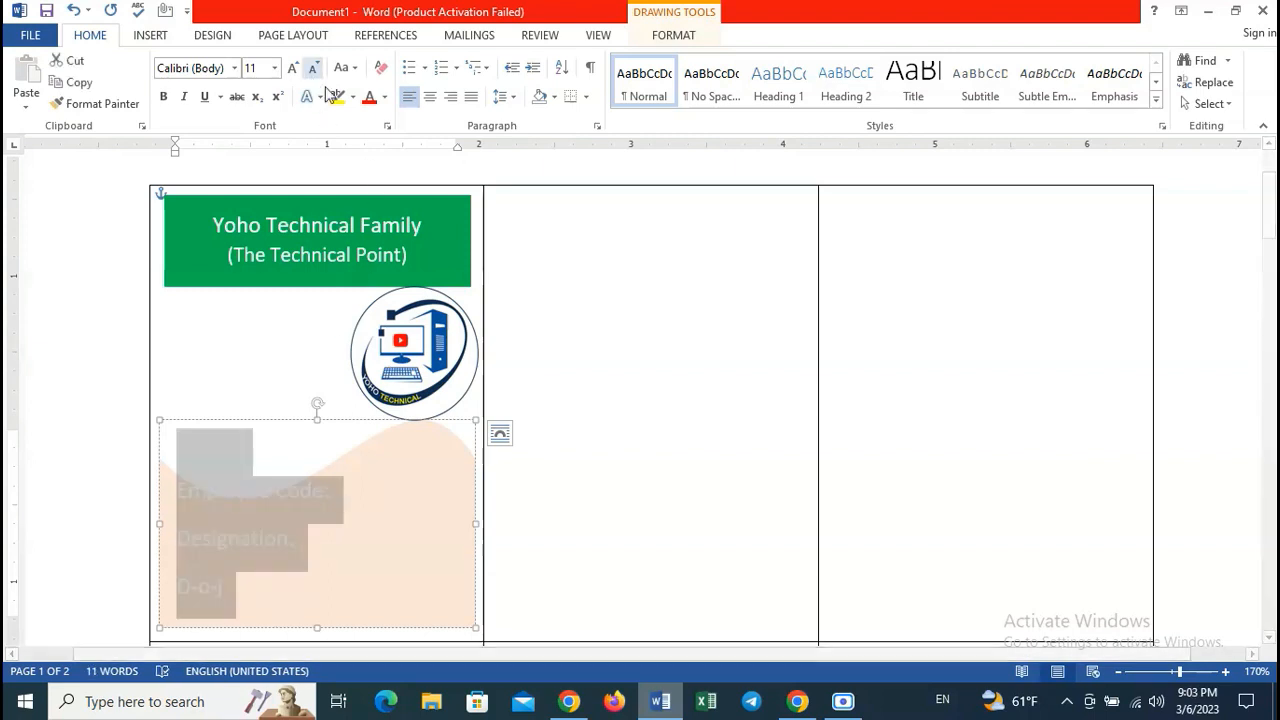
click(385, 97)
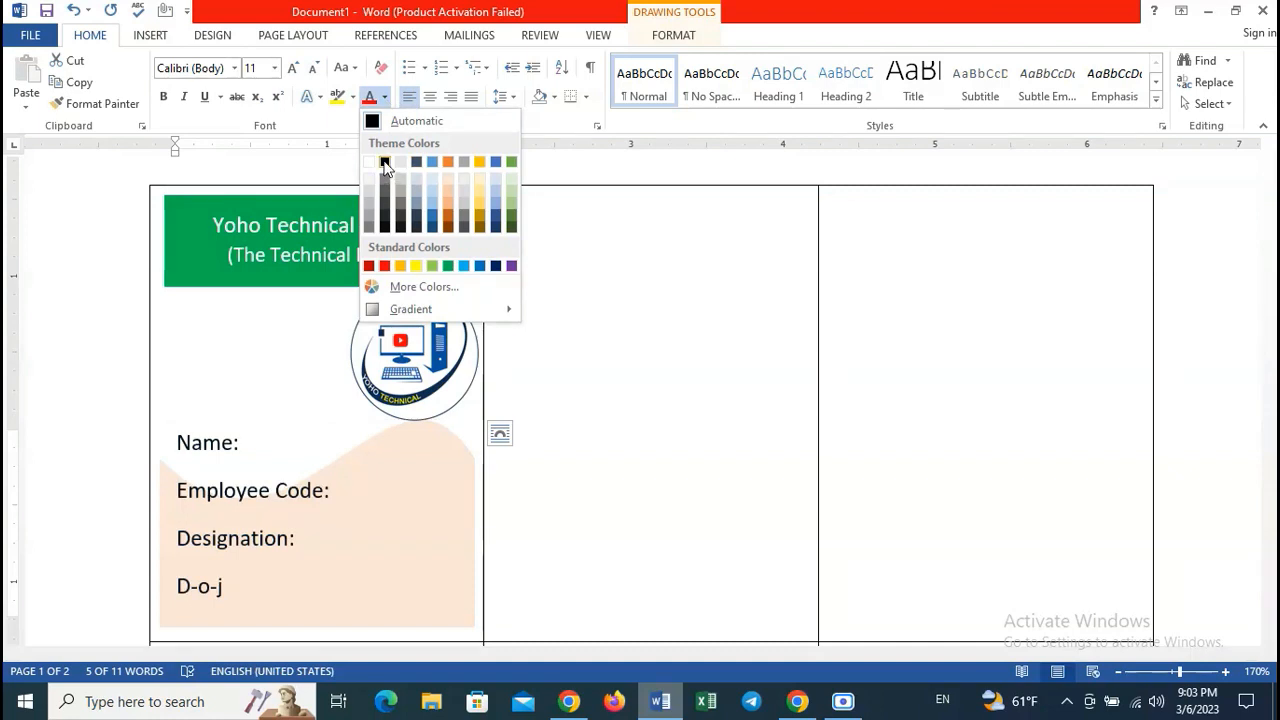
click(385, 165)
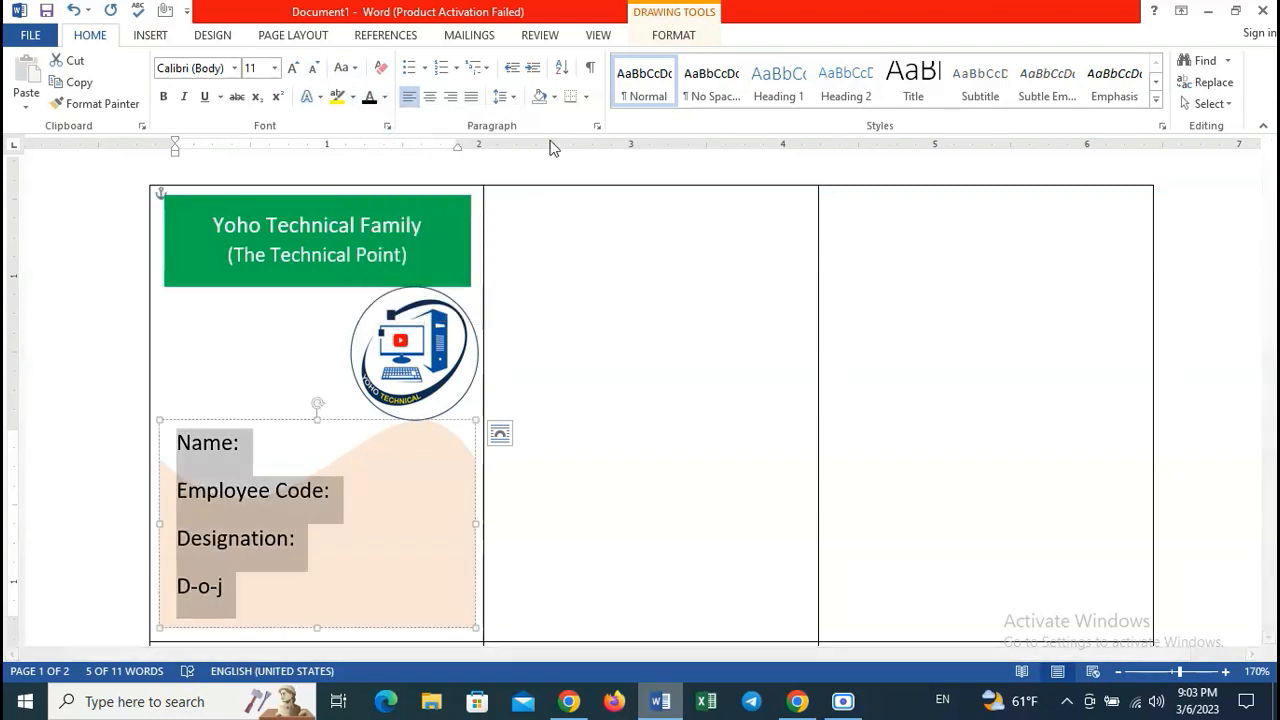
- Tighten the spacing between the four label lines and slightly adjust the wave shape's upper edge
click(503, 96)
click(528, 310)
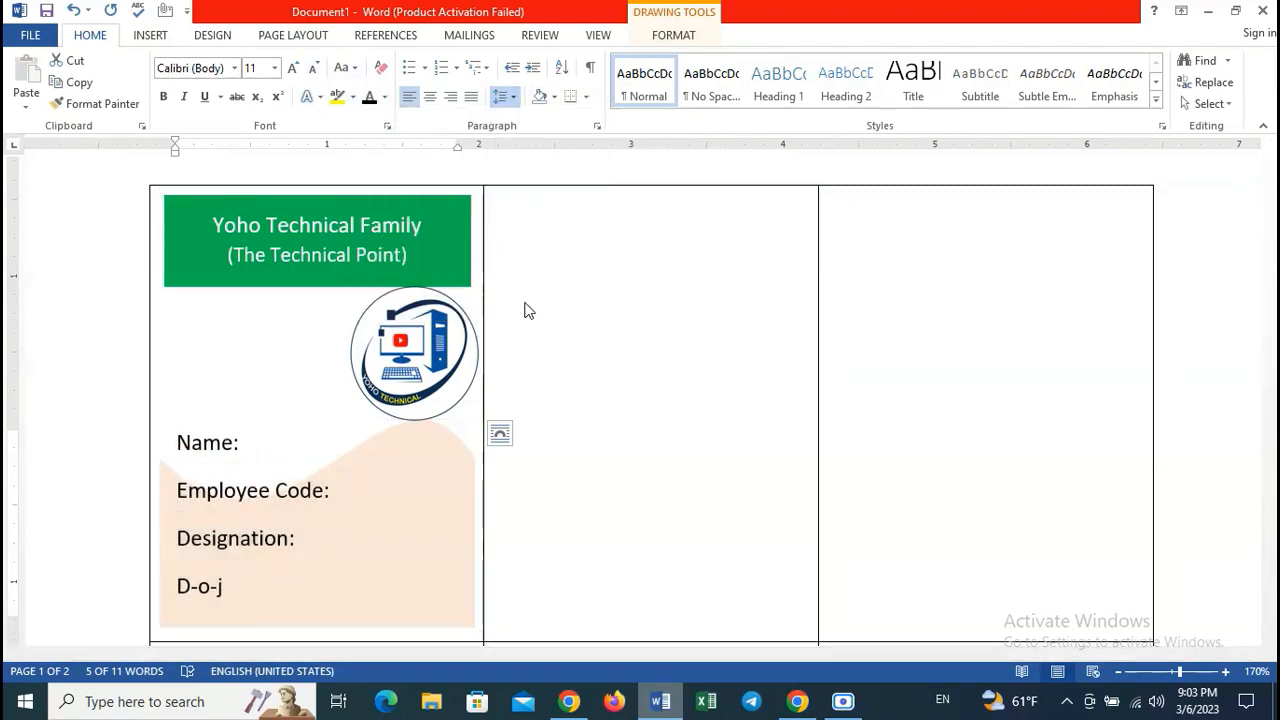
key(ctrl+z)
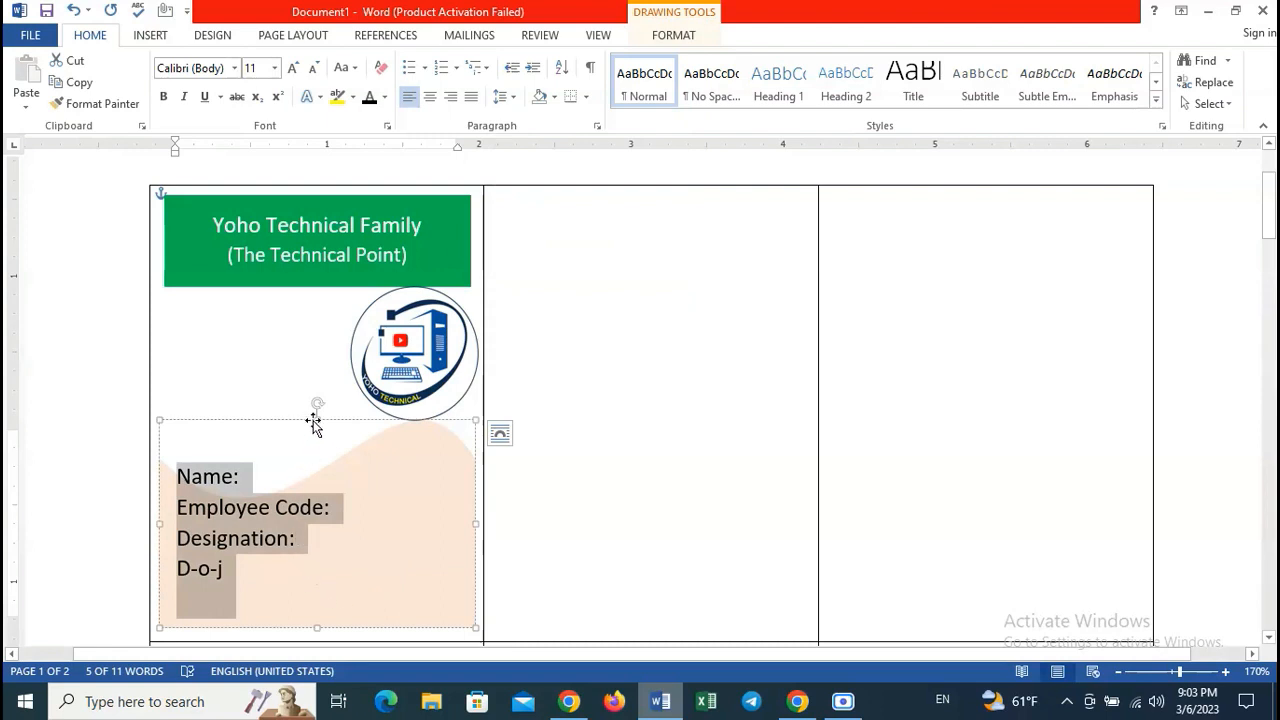
drag(315, 421, 314, 425)
click(657, 451)
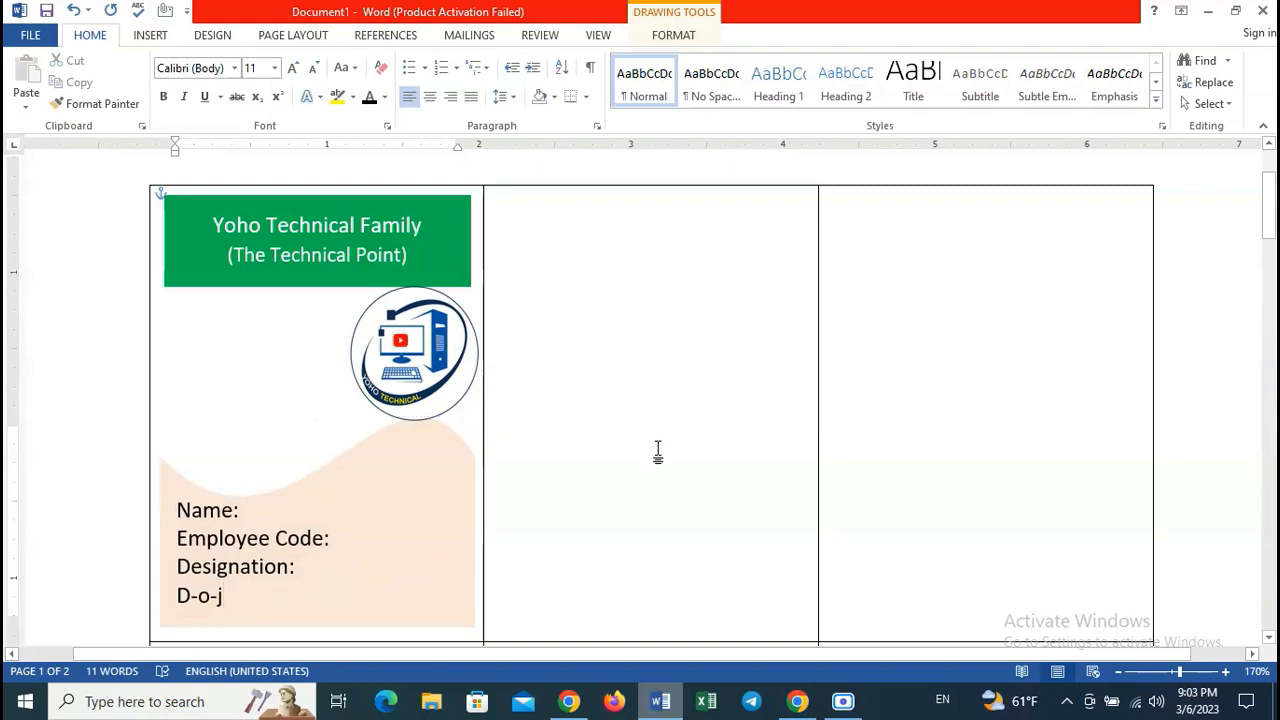
scroll(565, 474, down, 4)
scroll(565, 474, down, 2)
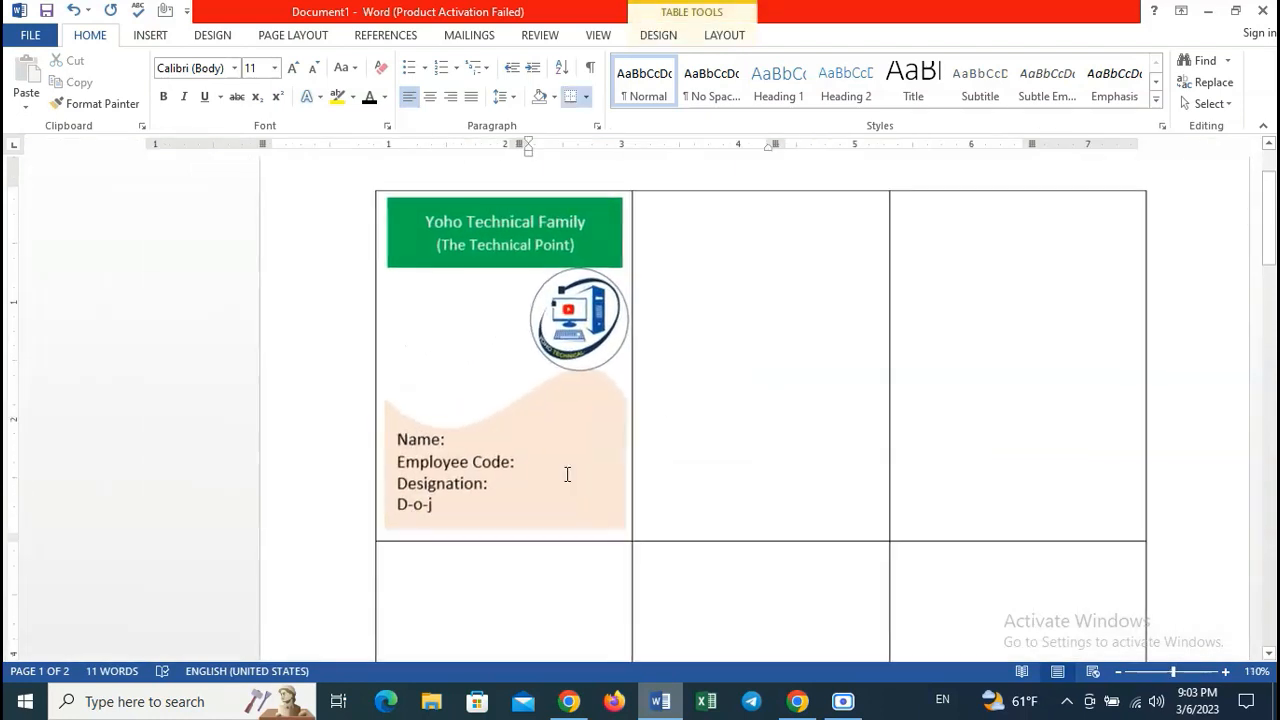
scroll(595, 451, up, 5)
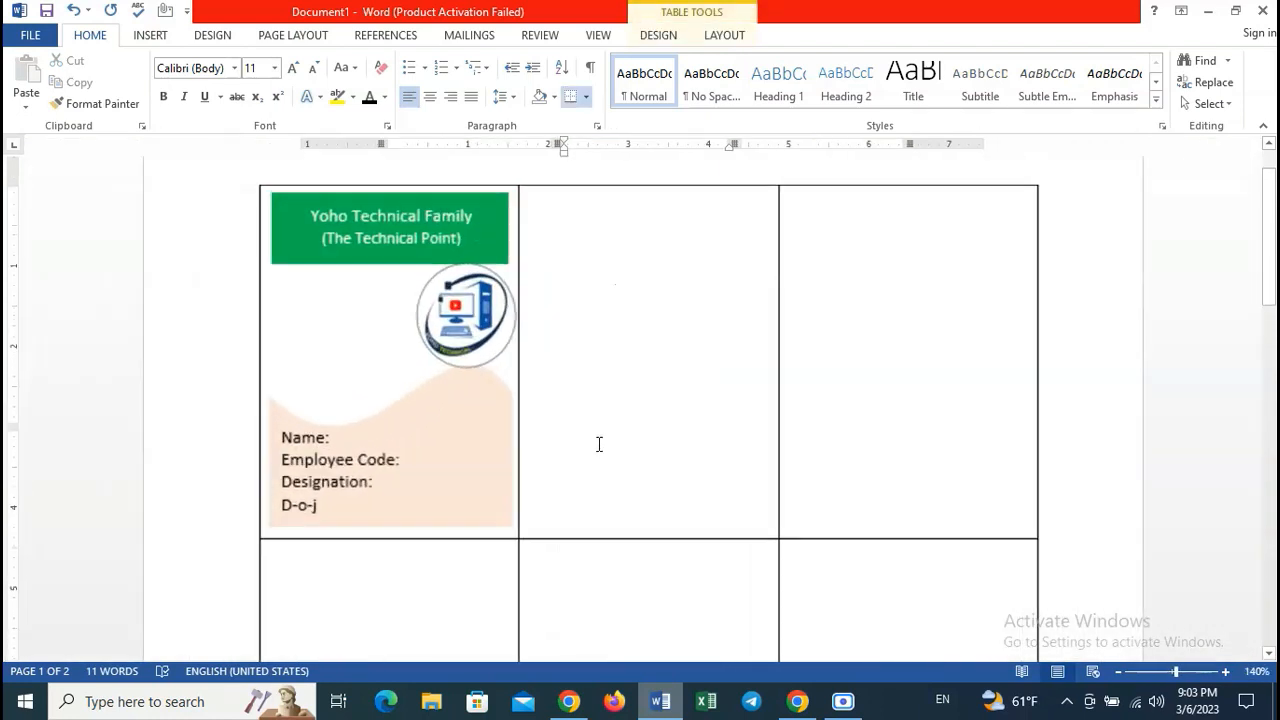
scroll(866, 446, down, 10)
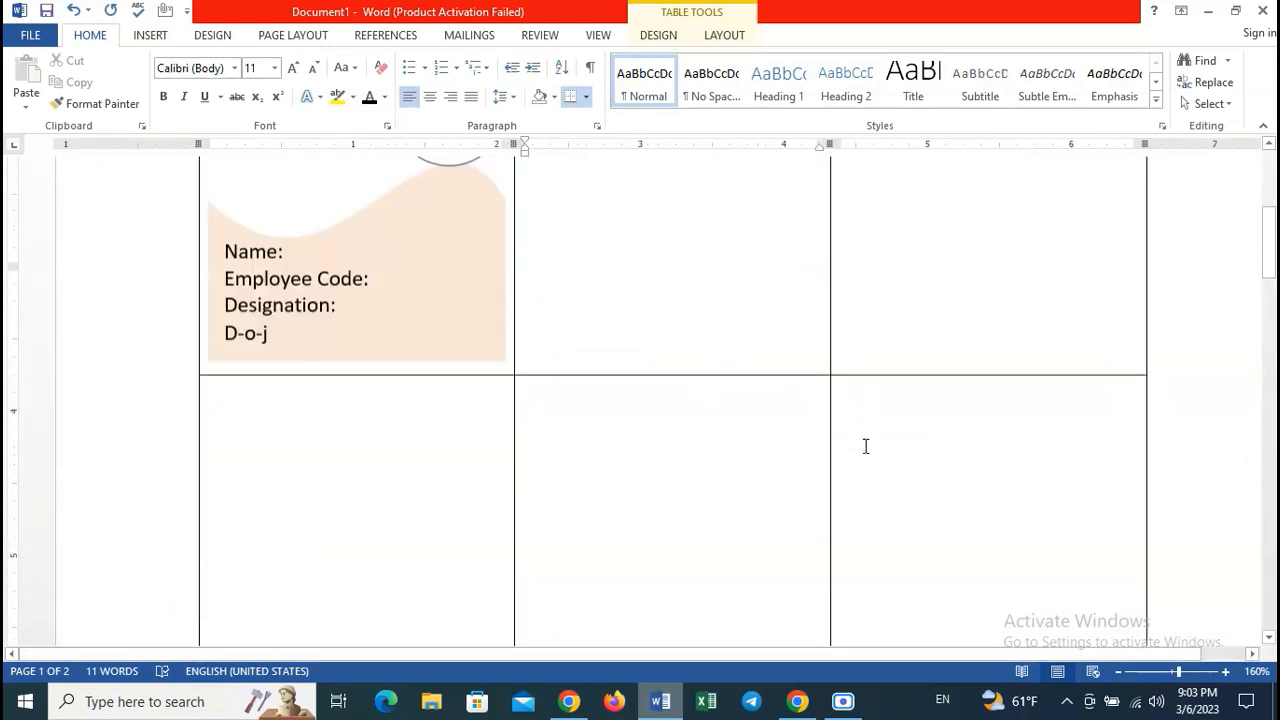
scroll(880, 418, up, 10)
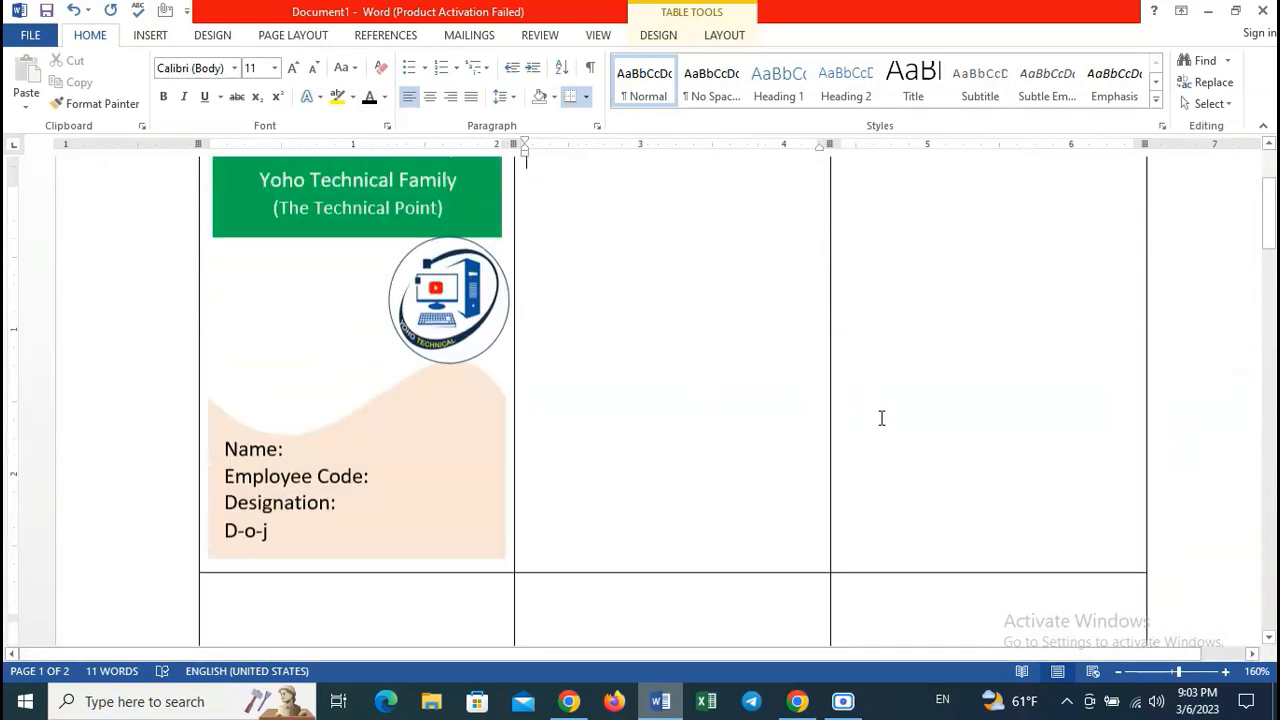
- Start a label mail merge with Microsoft's 1/2 Letter label, 8.5" high by 5.5" wide, and undo the deletion of the card table
click(470, 37)
click(133, 100)
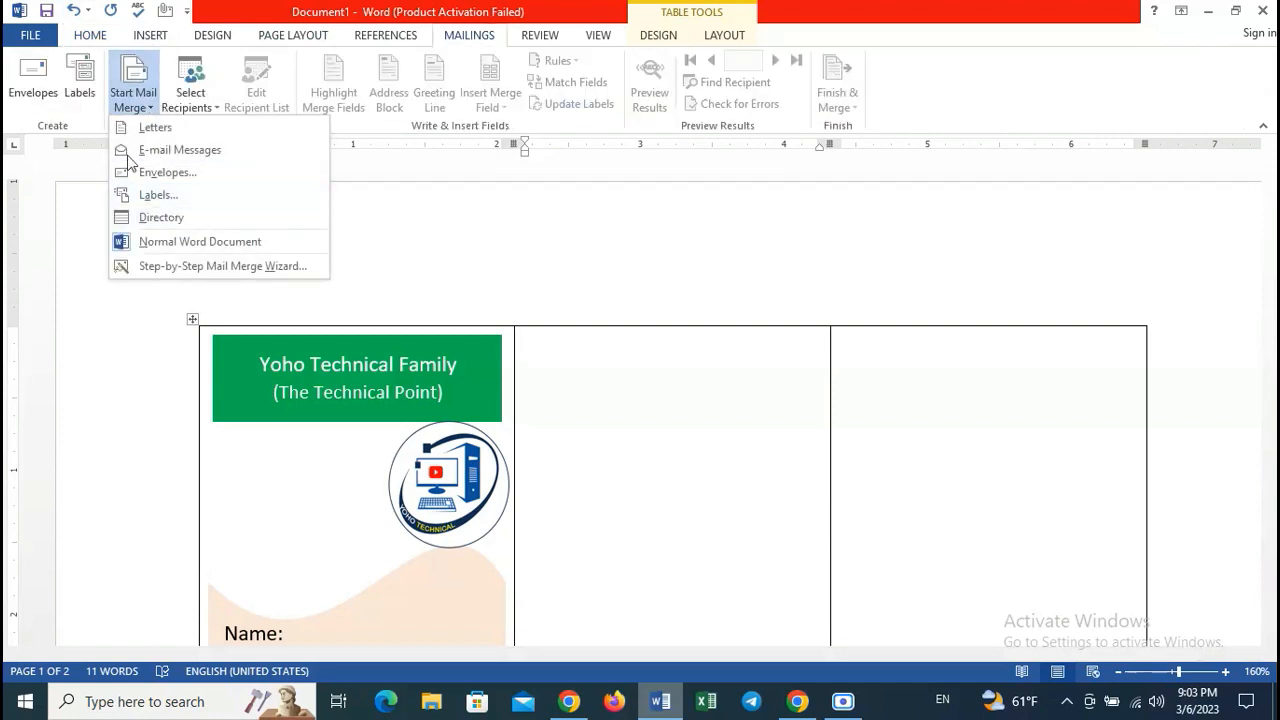
click(143, 196)
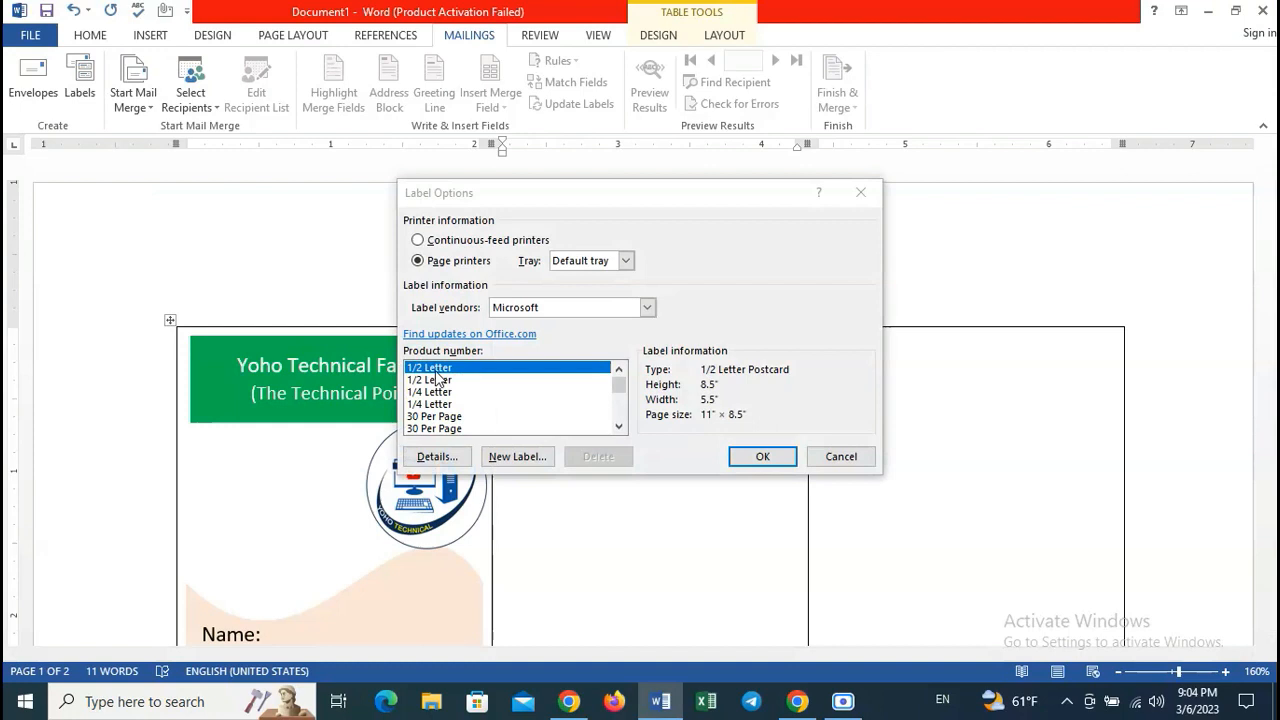
click(449, 429)
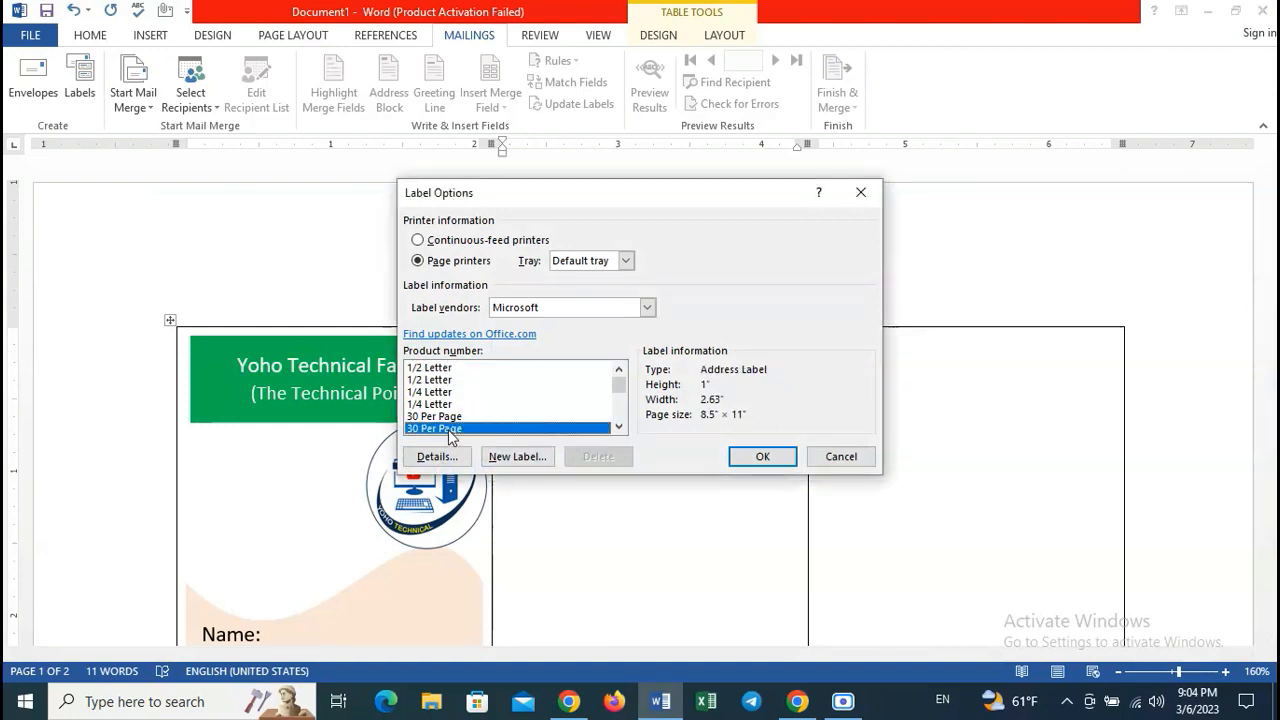
click(437, 368)
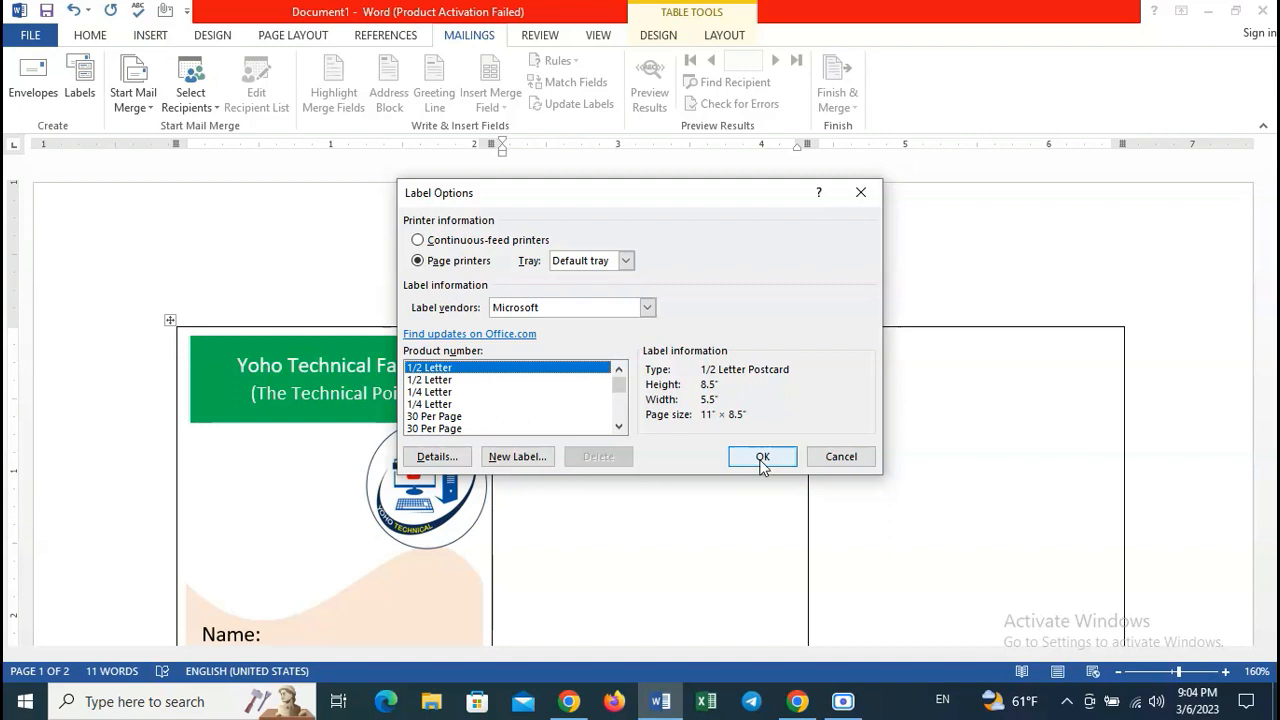
click(430, 380)
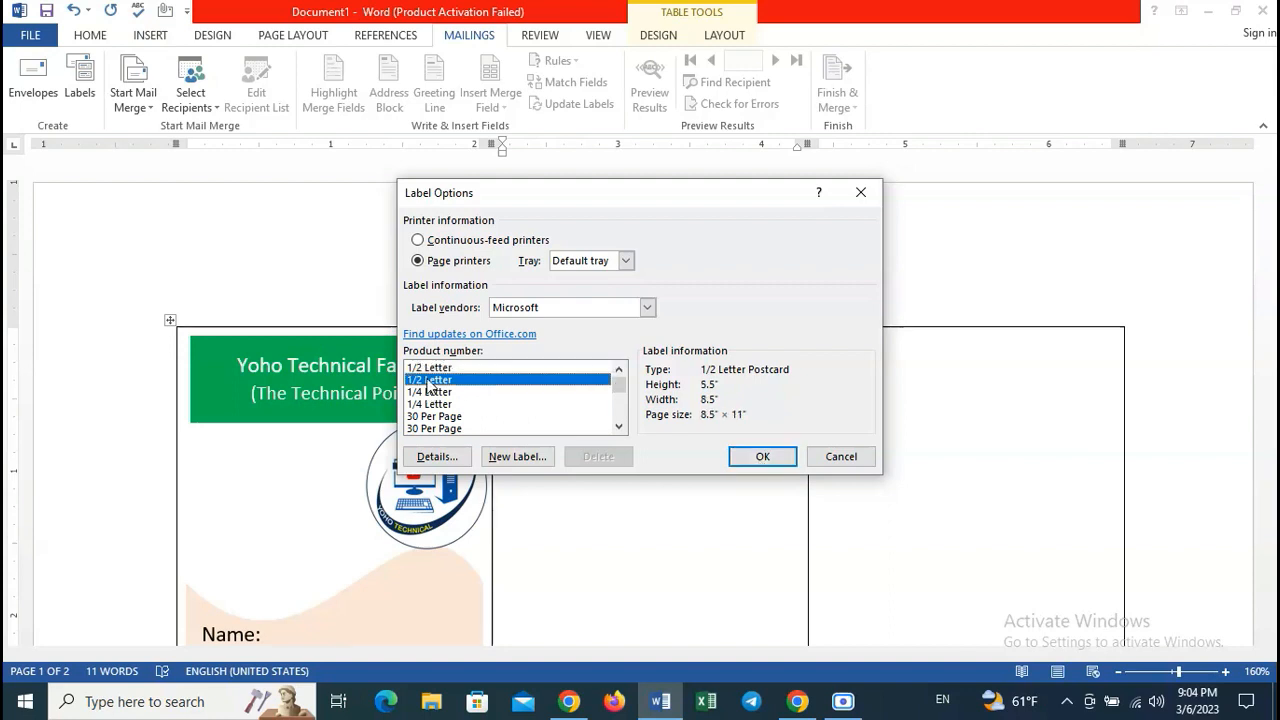
click(437, 368)
click(441, 381)
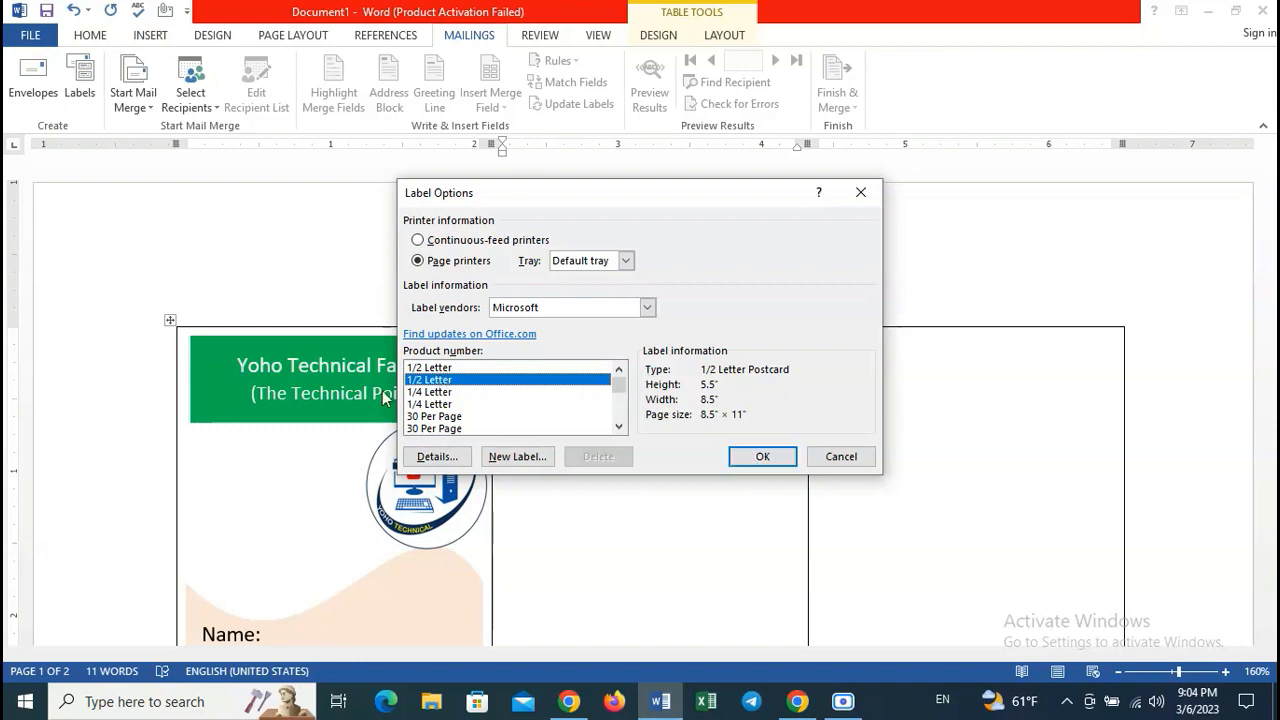
click(427, 368)
click(762, 458)
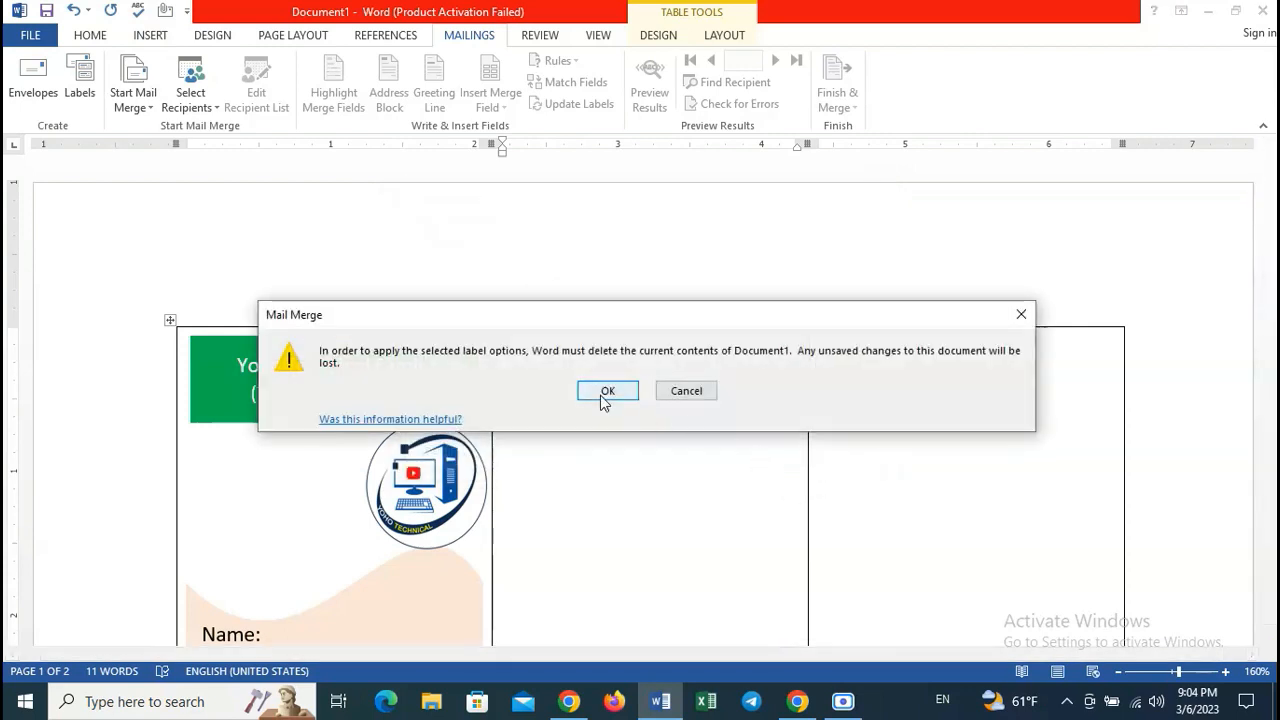
click(604, 392)
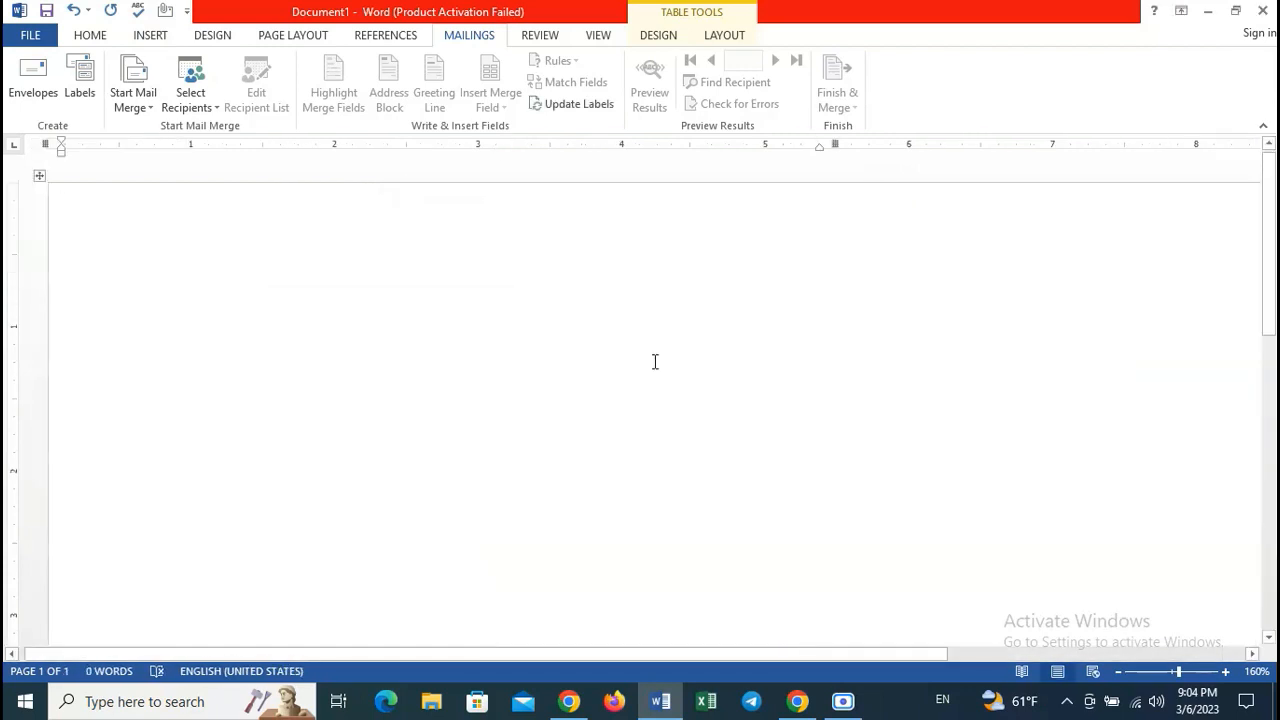
key(ctrl+v)
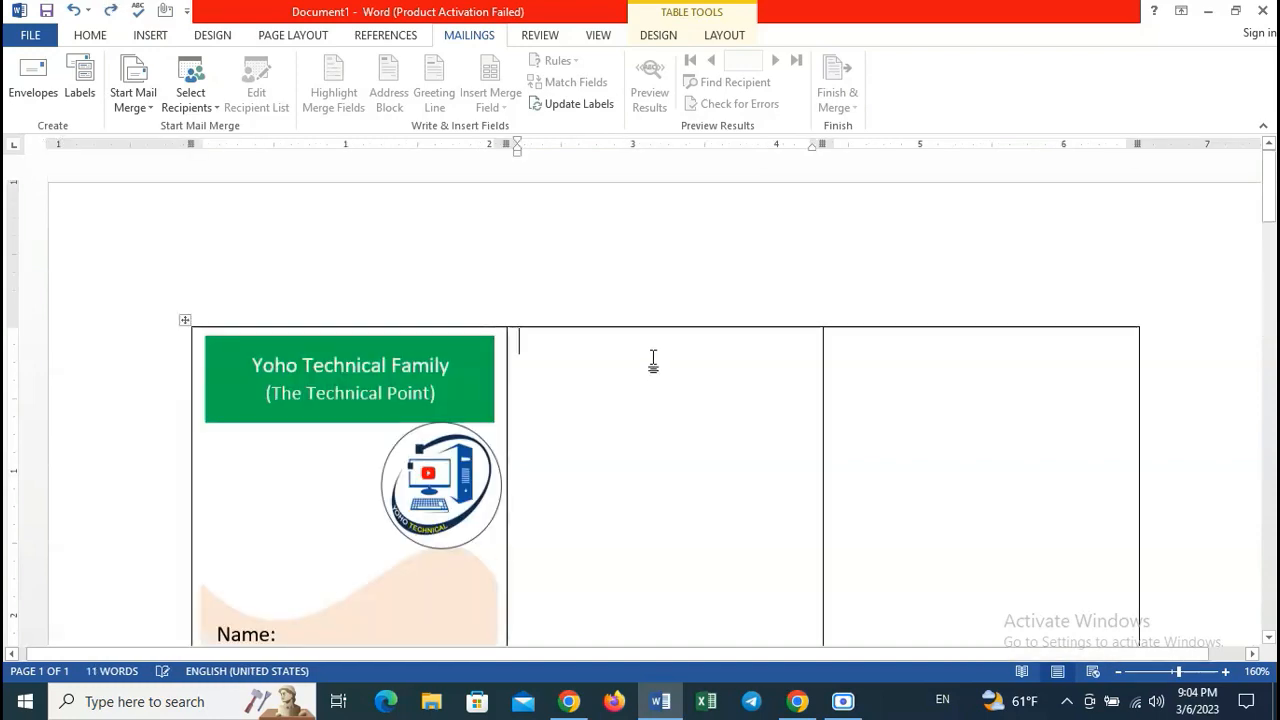
- Update the labels to repeat the card design in every table cell, and delete the Next Record fields from the second and third cards
click(566, 110)
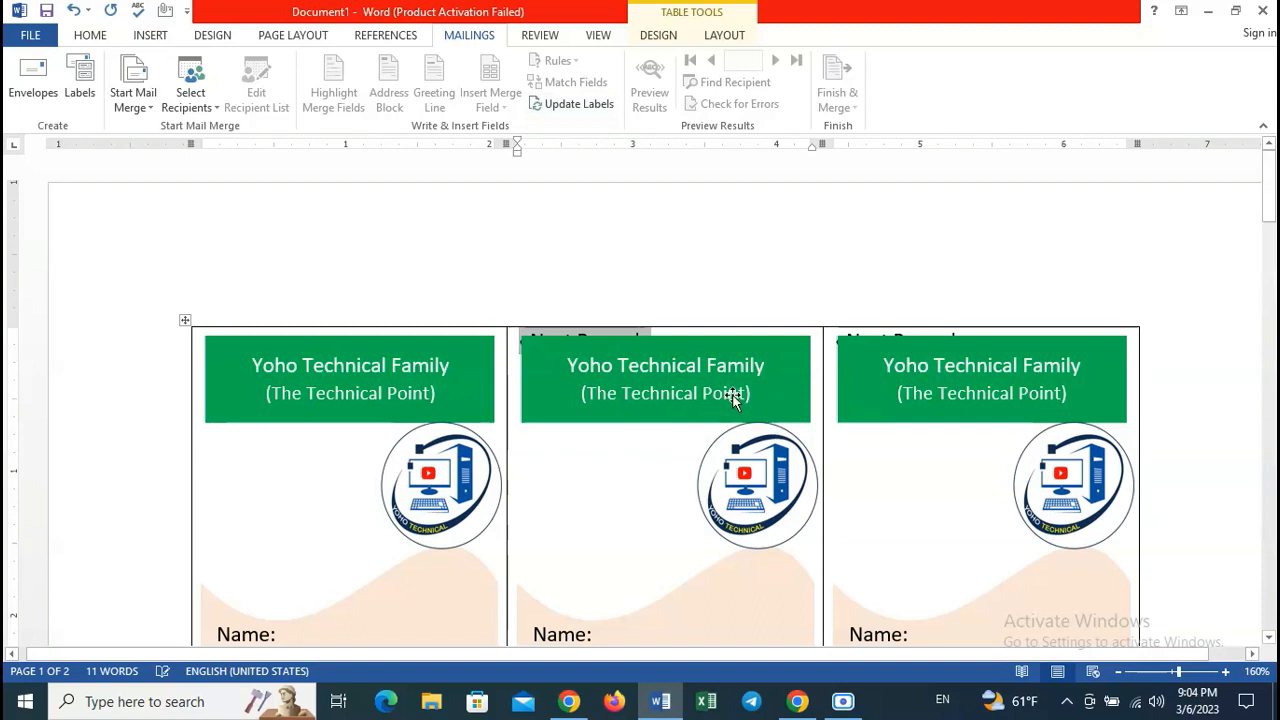
drag(663, 332, 507, 331)
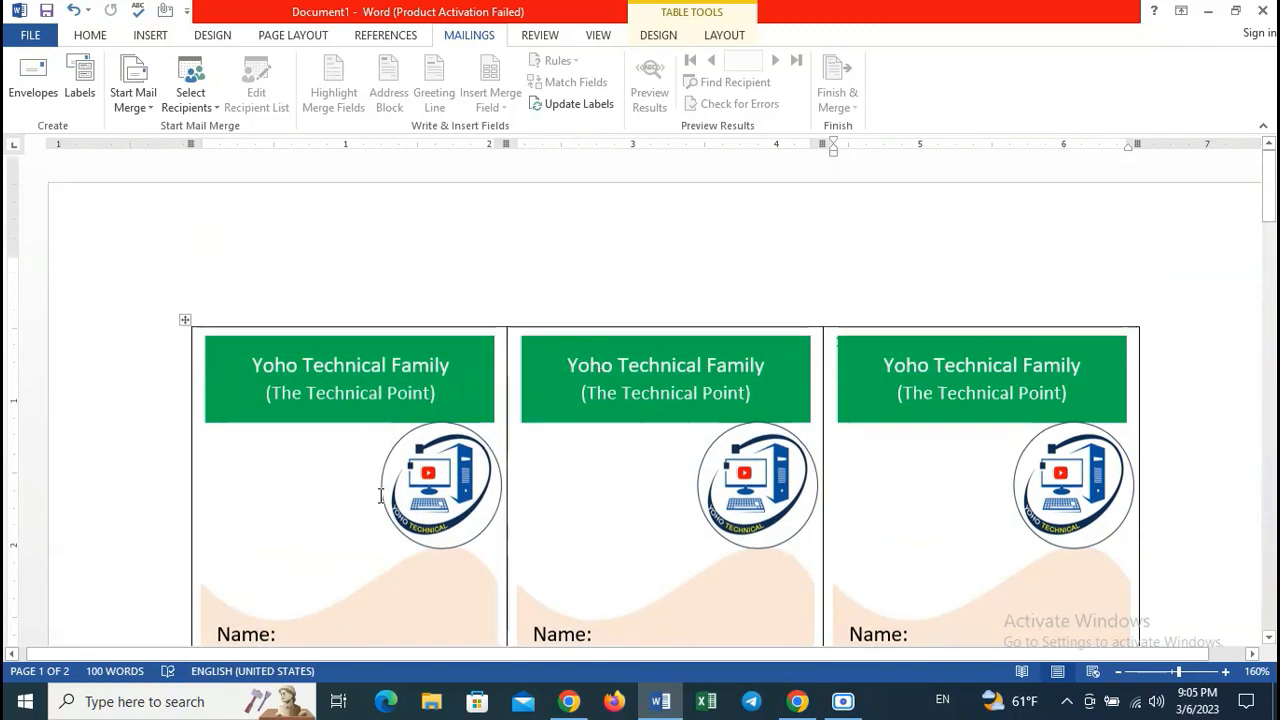
- Draw a rectangle about 0.77" high by 0.75" wide beside the logo on the first card as a photo frame
scroll(350, 530, down, 3)
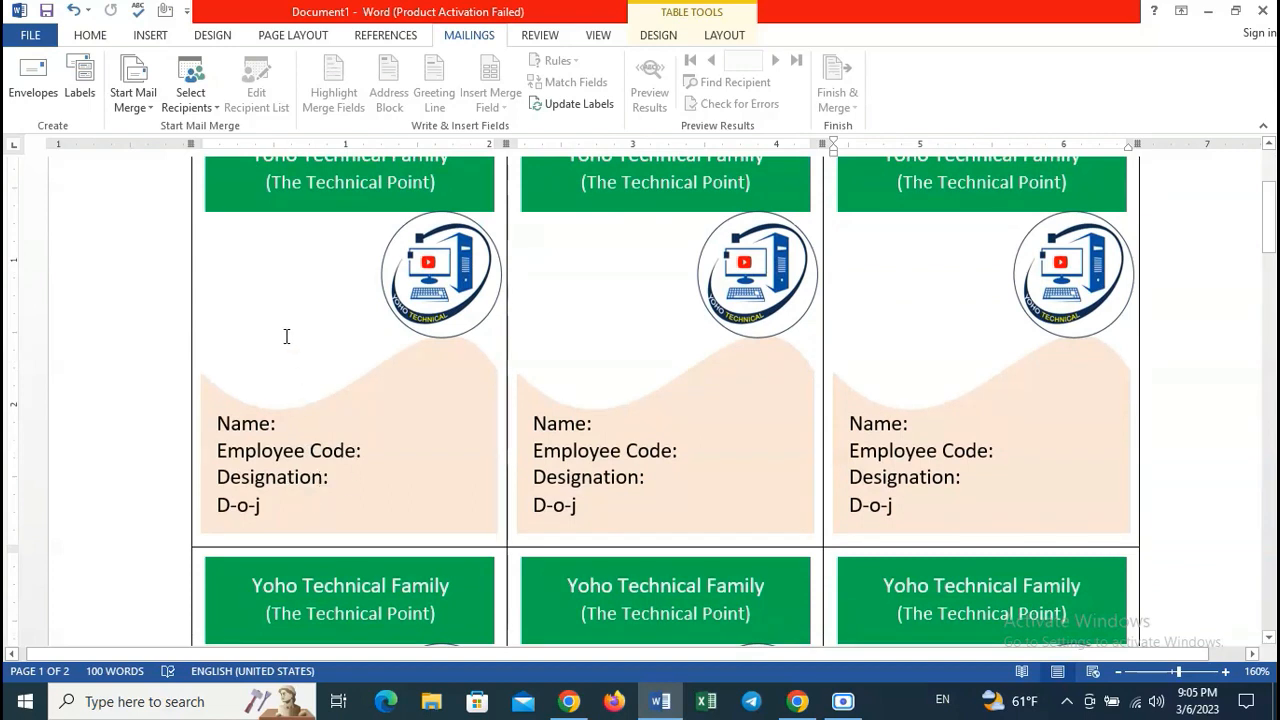
click(280, 431)
click(264, 277)
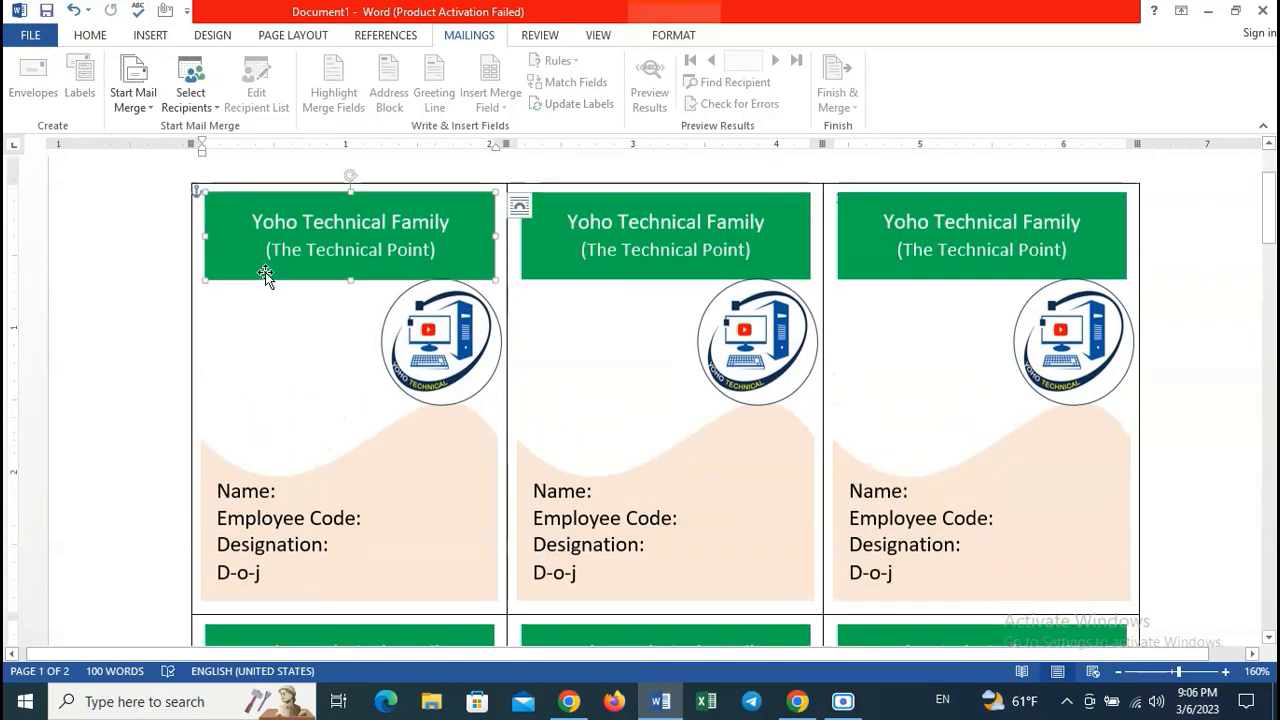
click(250, 370)
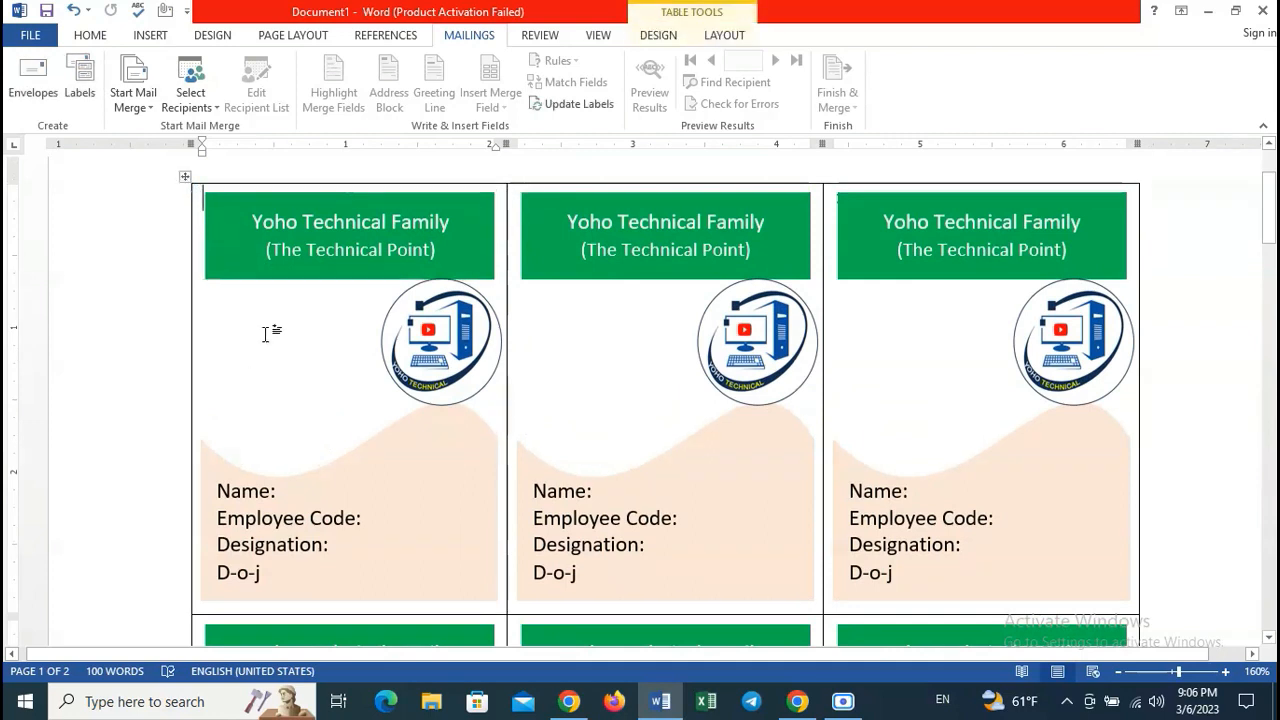
click(134, 38)
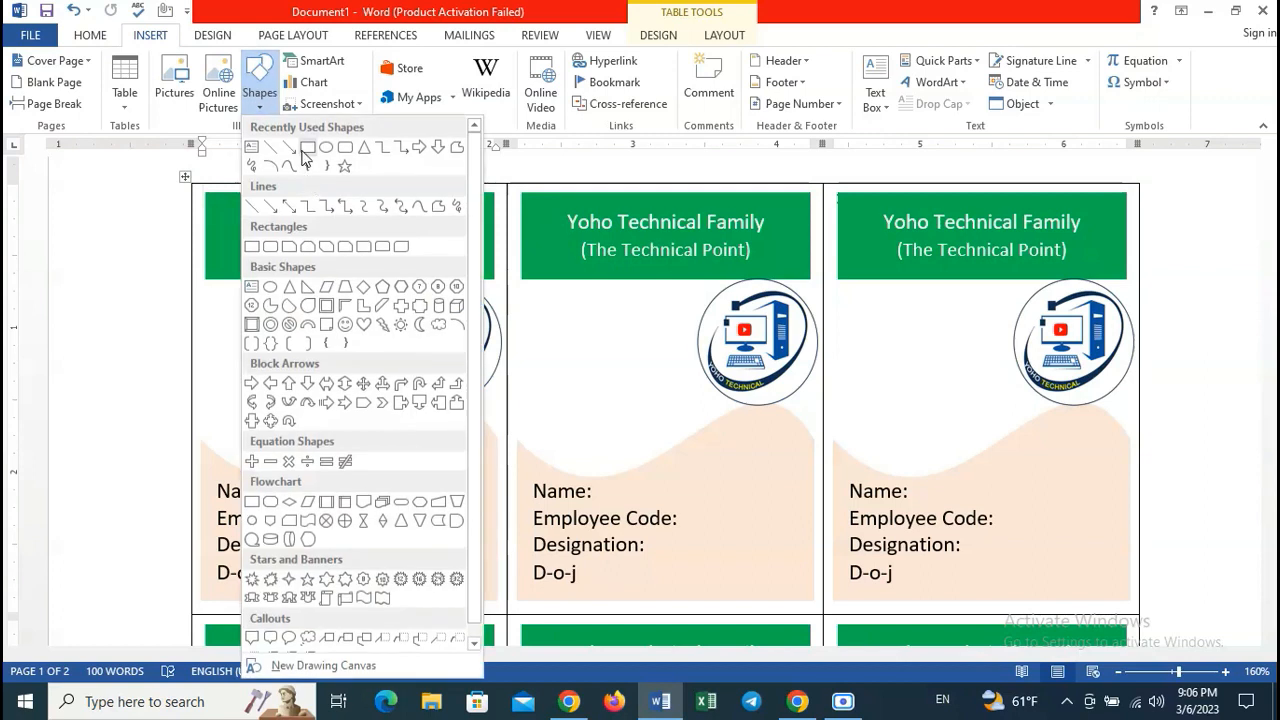
click(306, 148)
drag(228, 302, 337, 413)
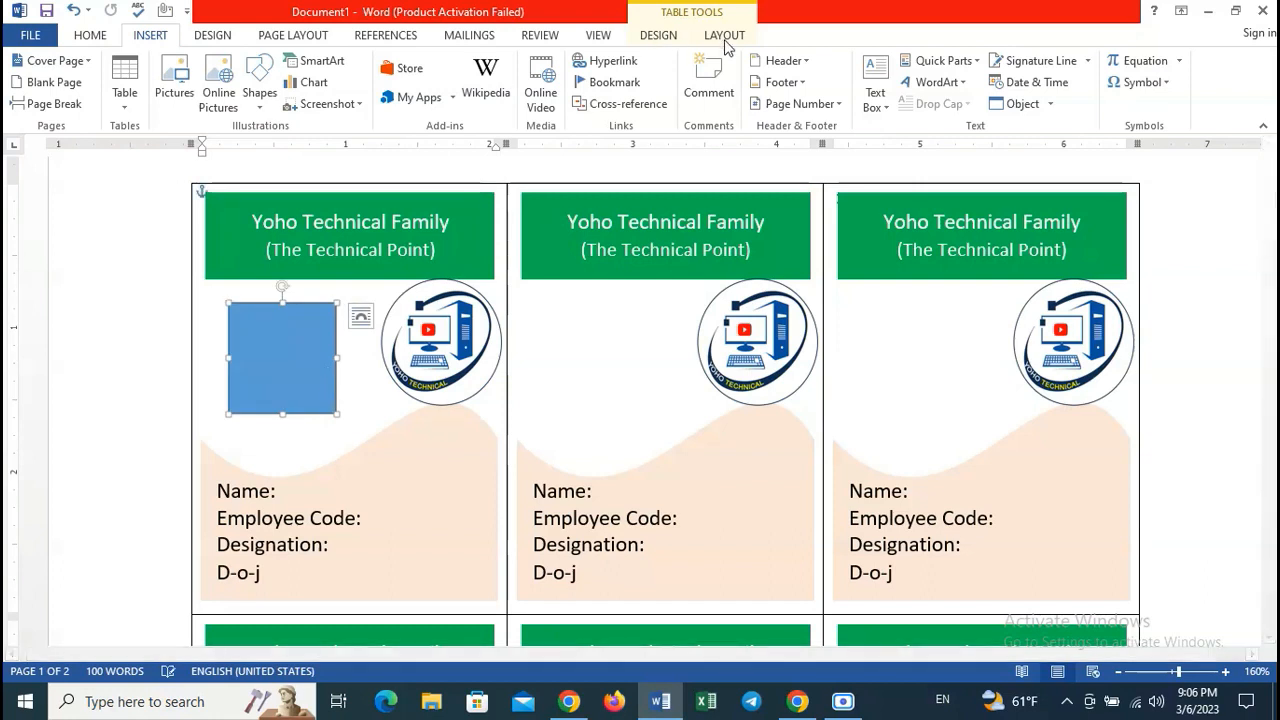
- Set the photo frame on the first card to no fill with a black outline
click(682, 41)
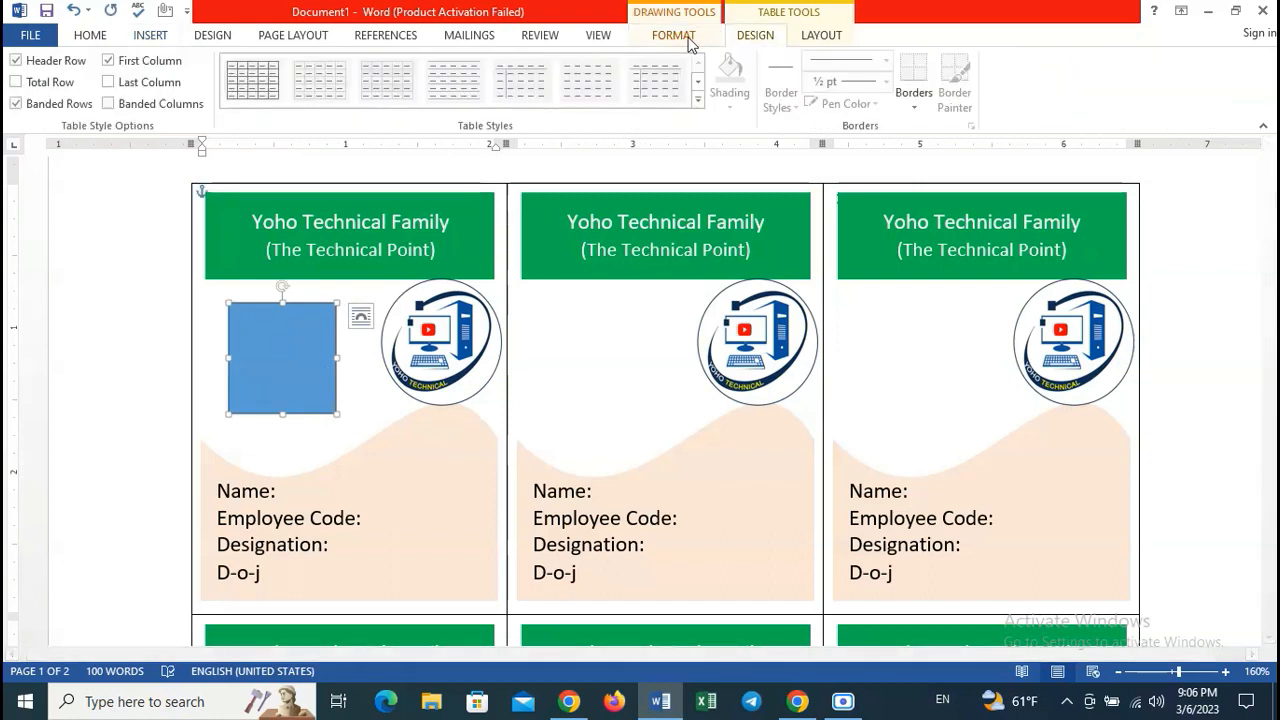
click(688, 40)
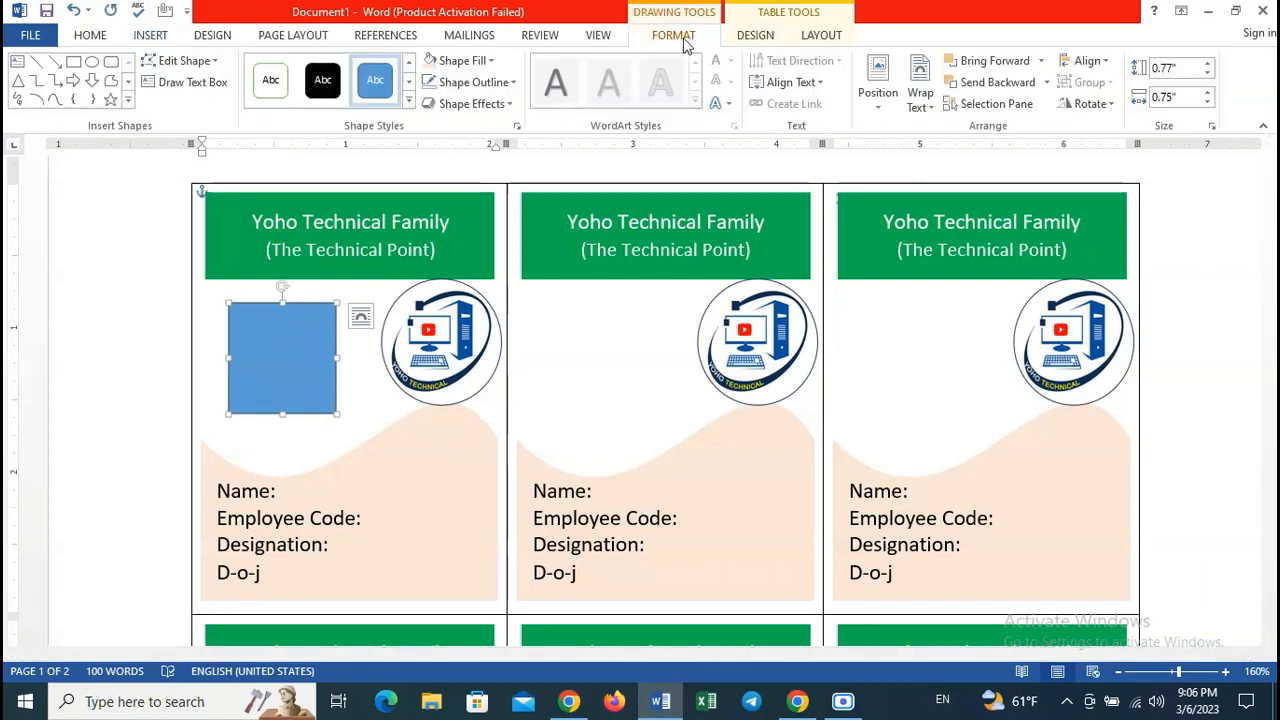
click(463, 60)
click(477, 226)
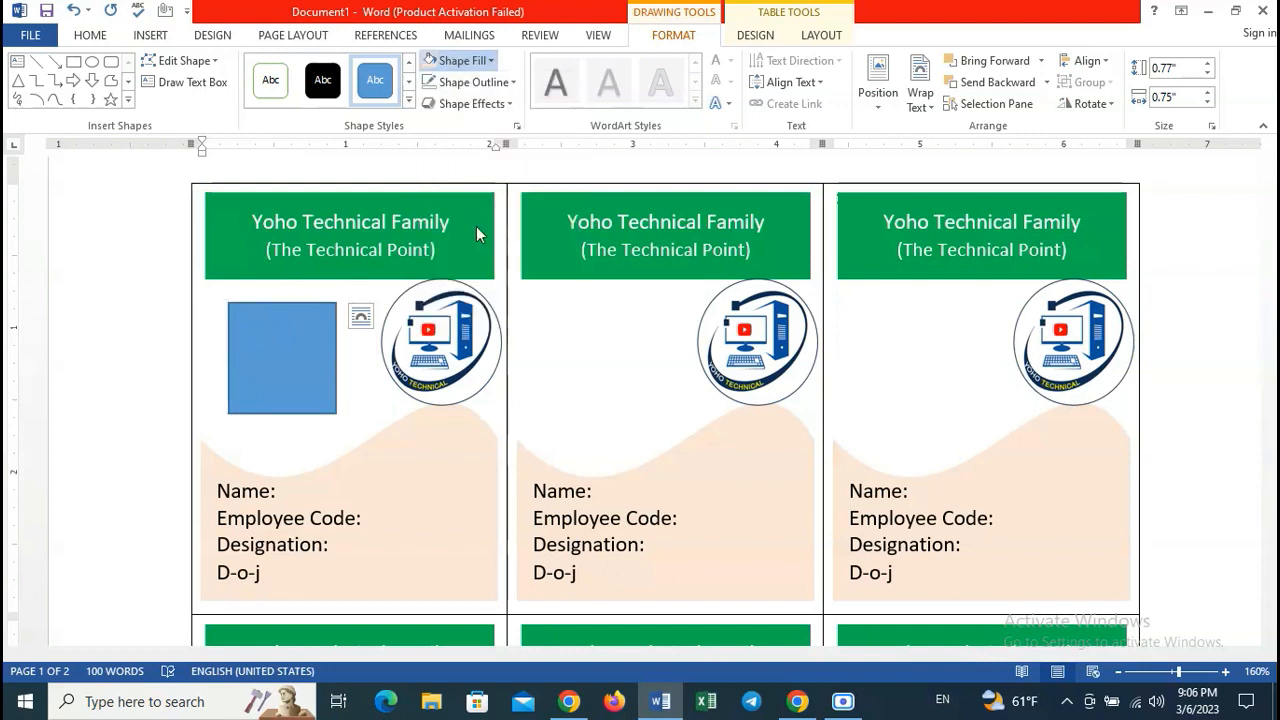
click(468, 82)
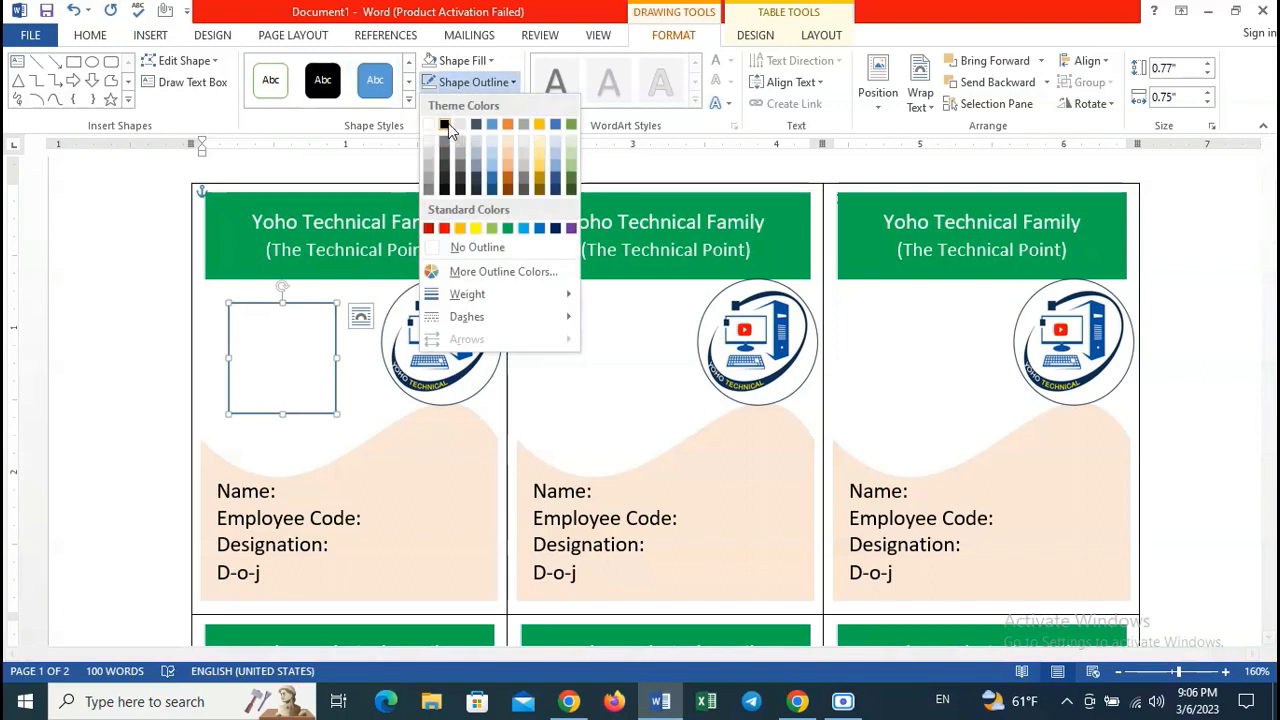
click(445, 124)
click(343, 412)
click(320, 437)
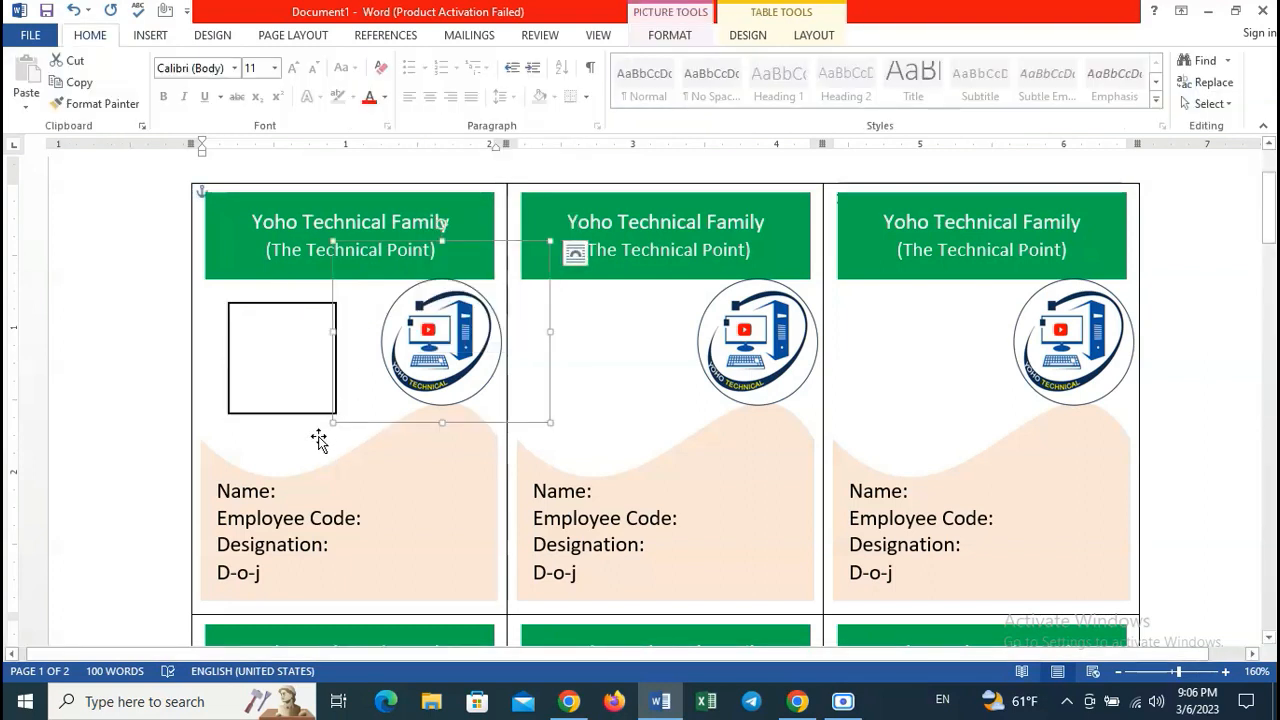